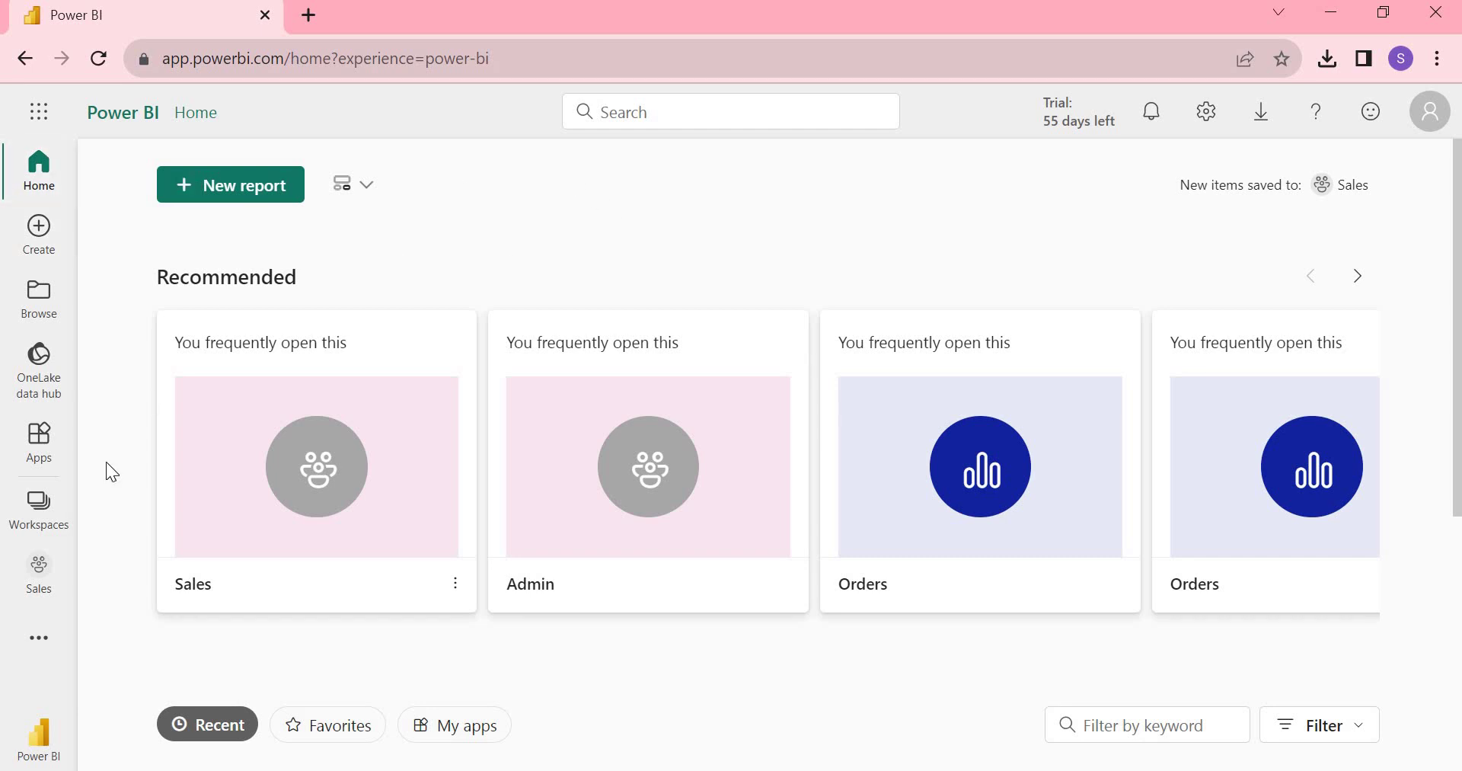
- Go to the Sales workspace and open the Orders dataset's refresh settings
left_click(67, 508)
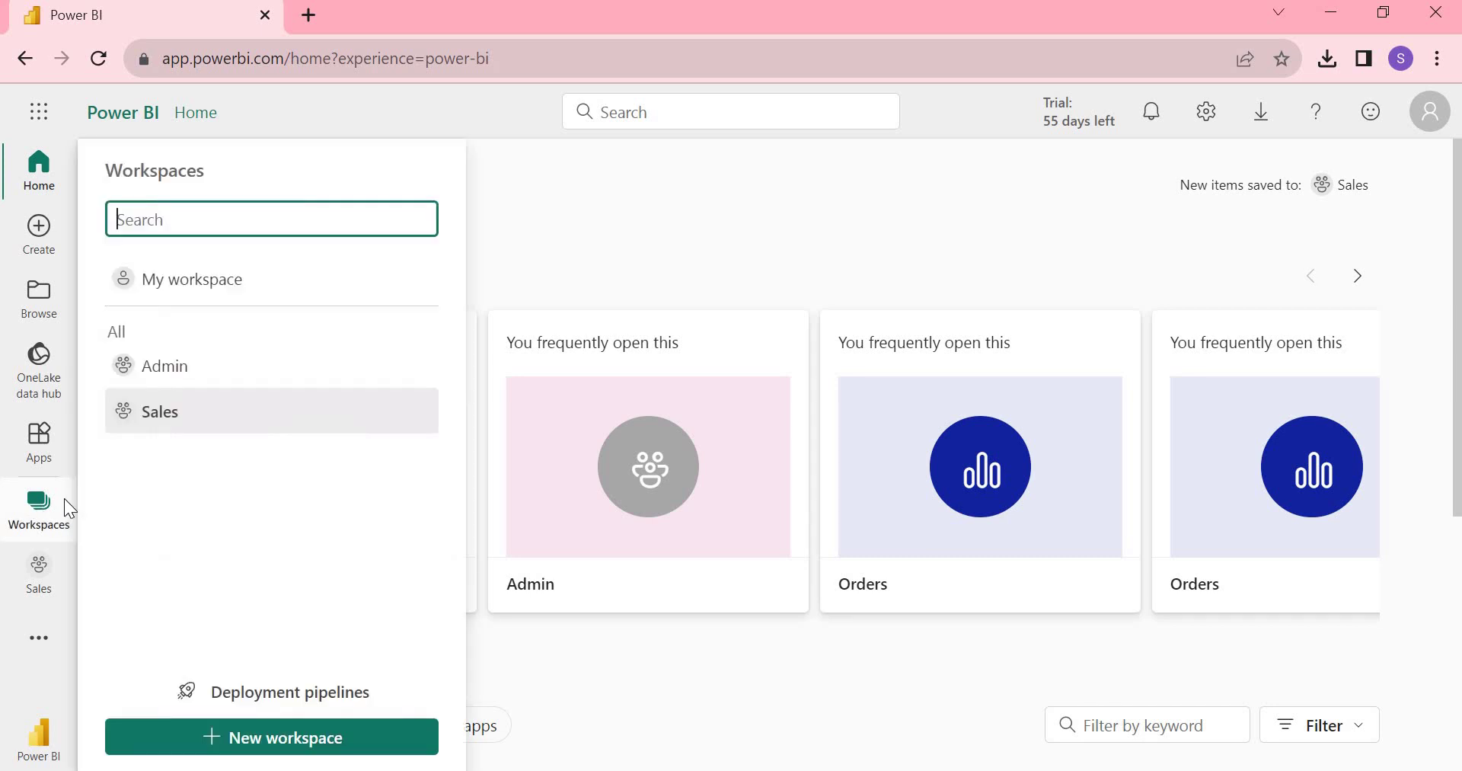
left_click(155, 415)
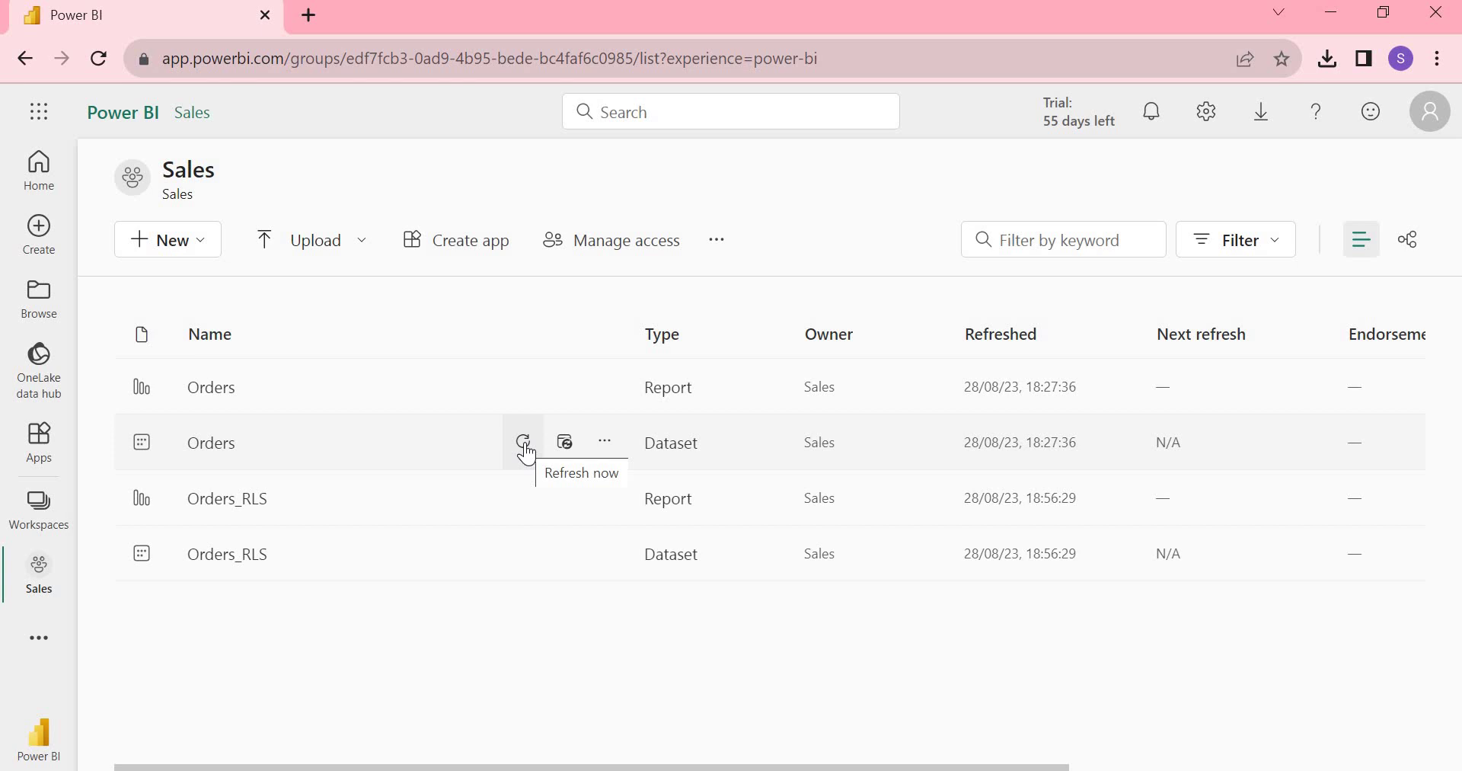
left_click(565, 443)
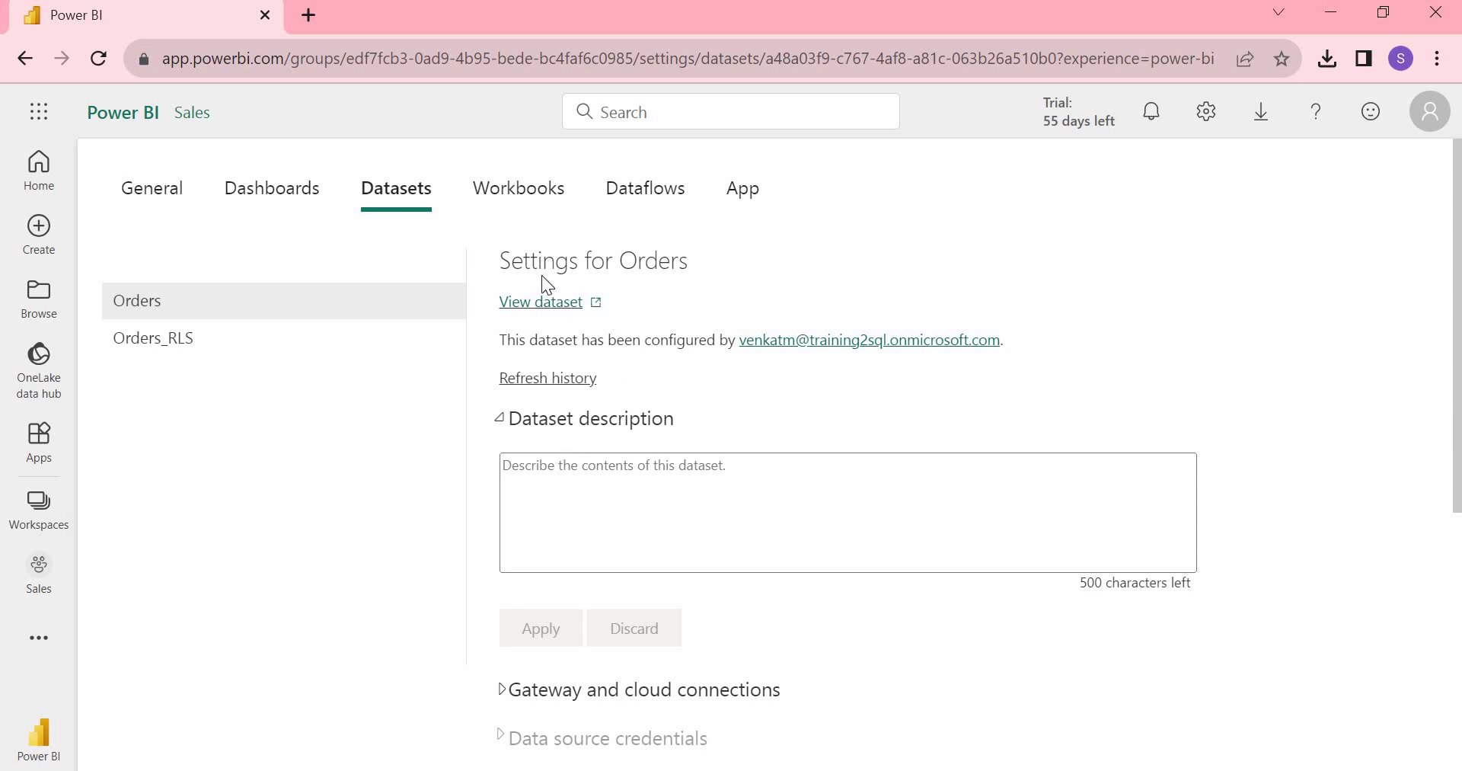
left_click_drag(512, 262, 688, 266)
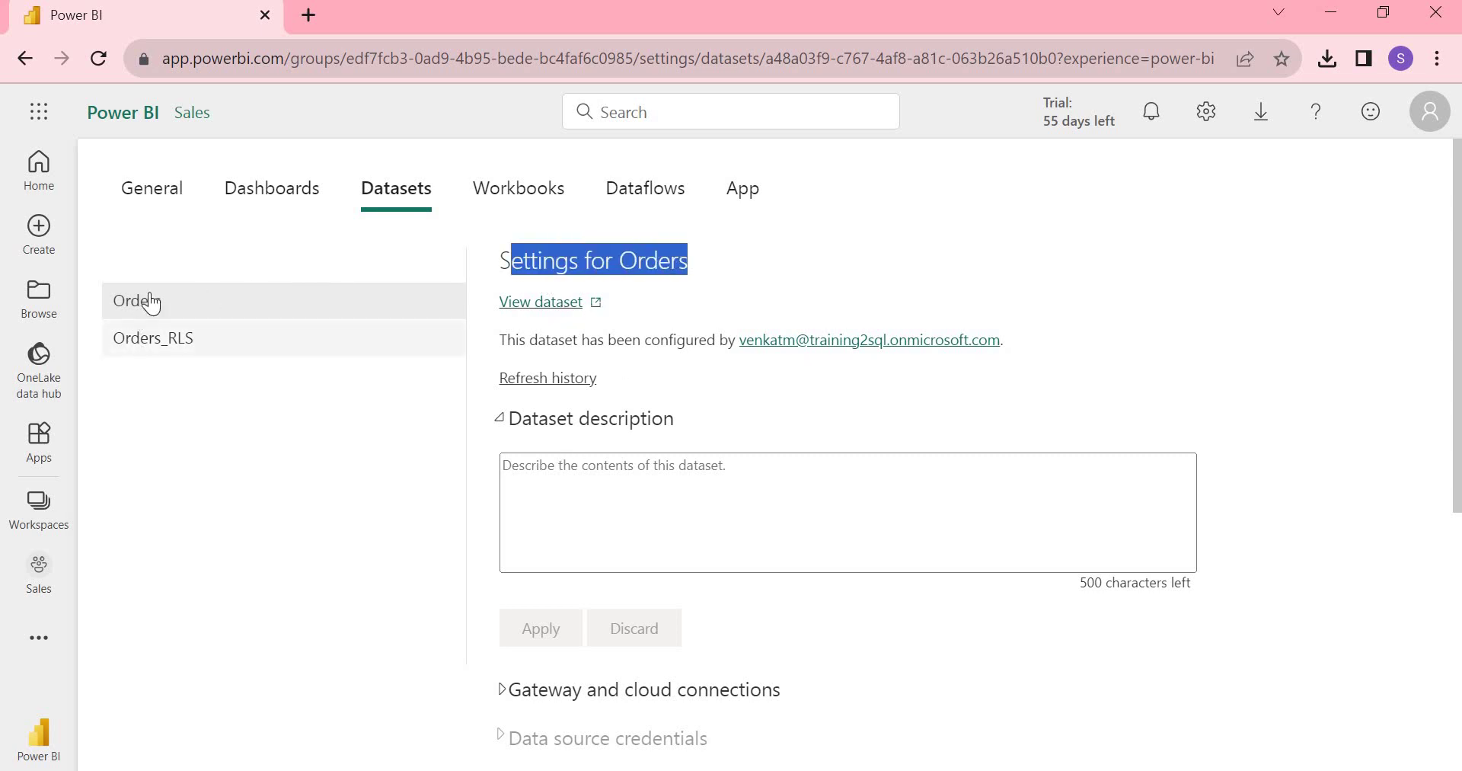
left_click(190, 304)
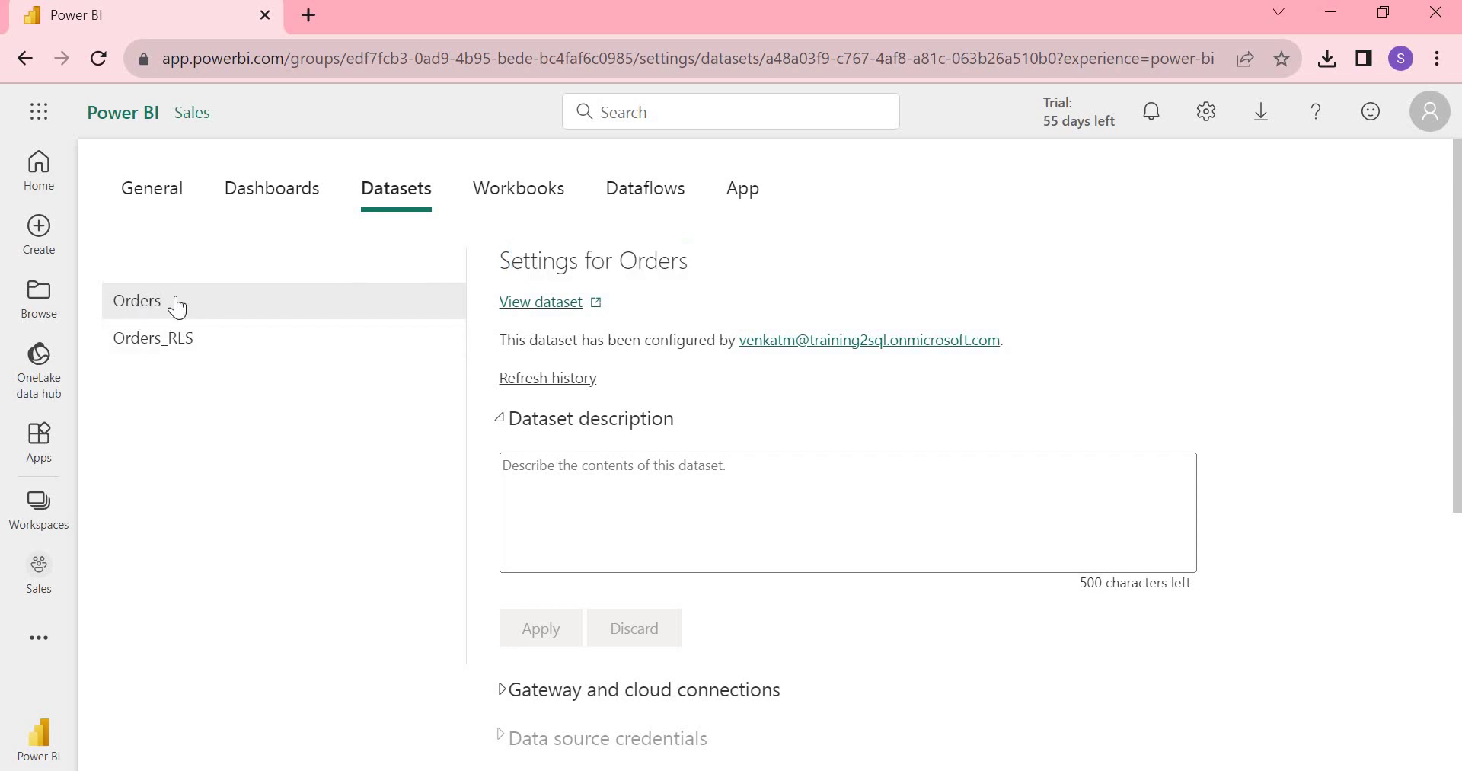
left_click_drag(501, 259, 701, 267)
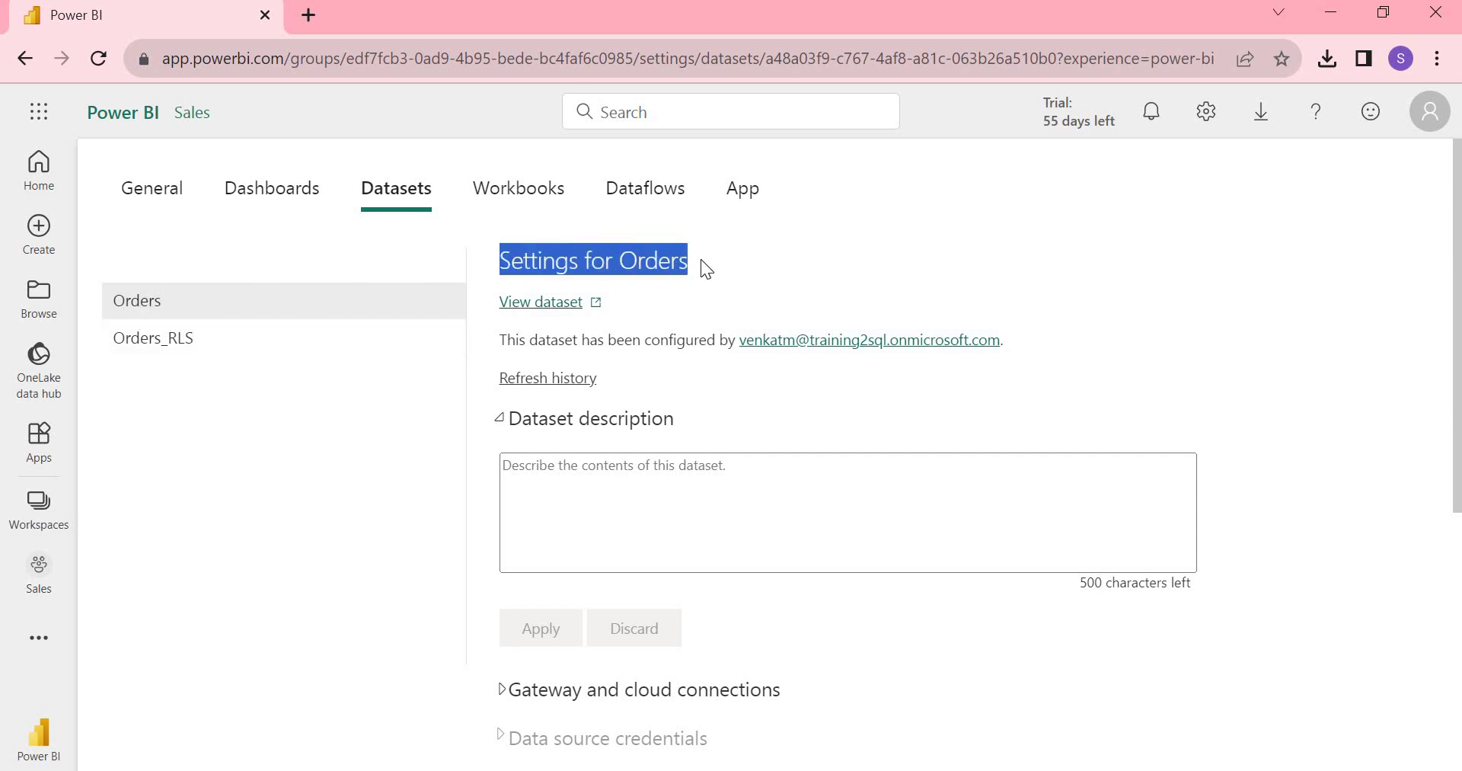
scroll(538, 207, "down", 1)
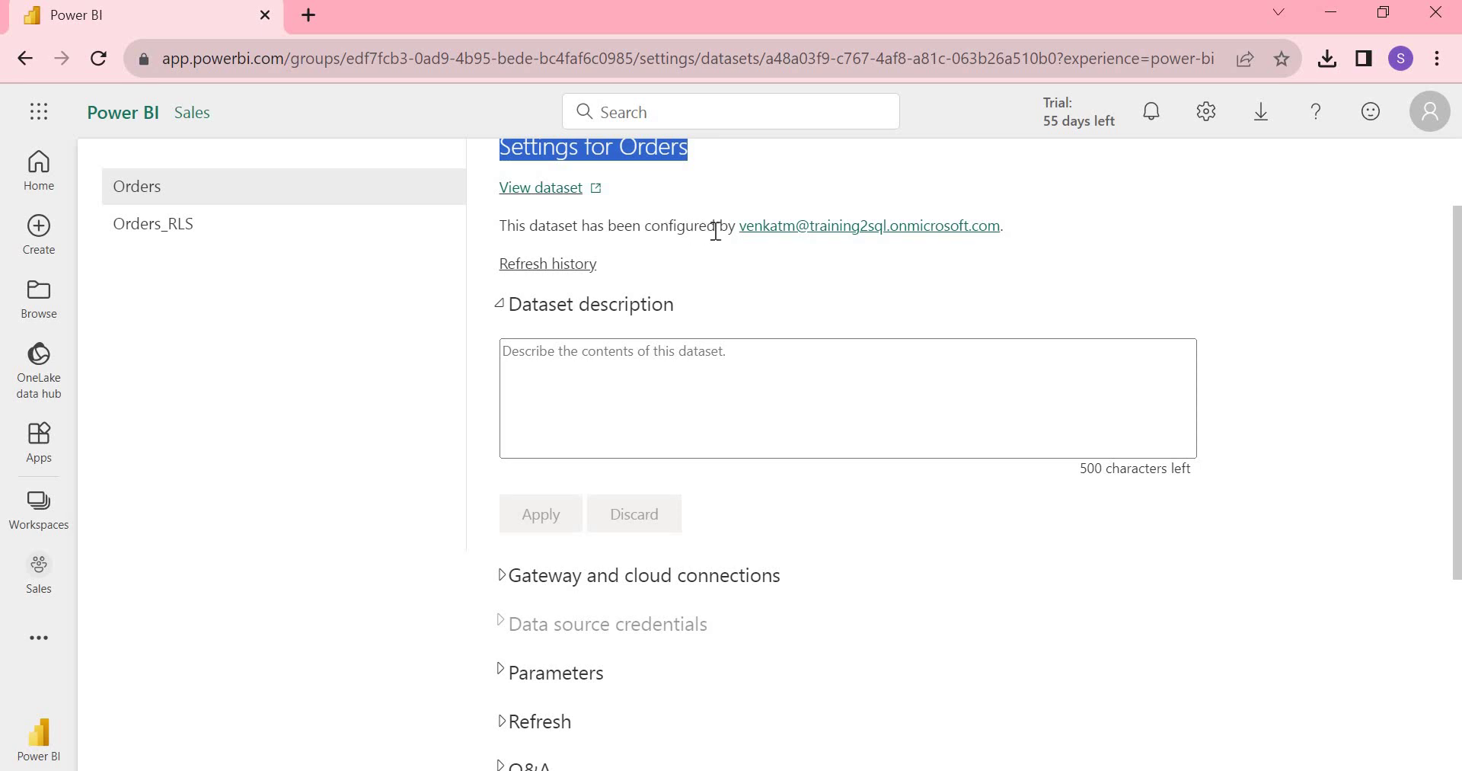
left_click_drag(710, 225, 1085, 240)
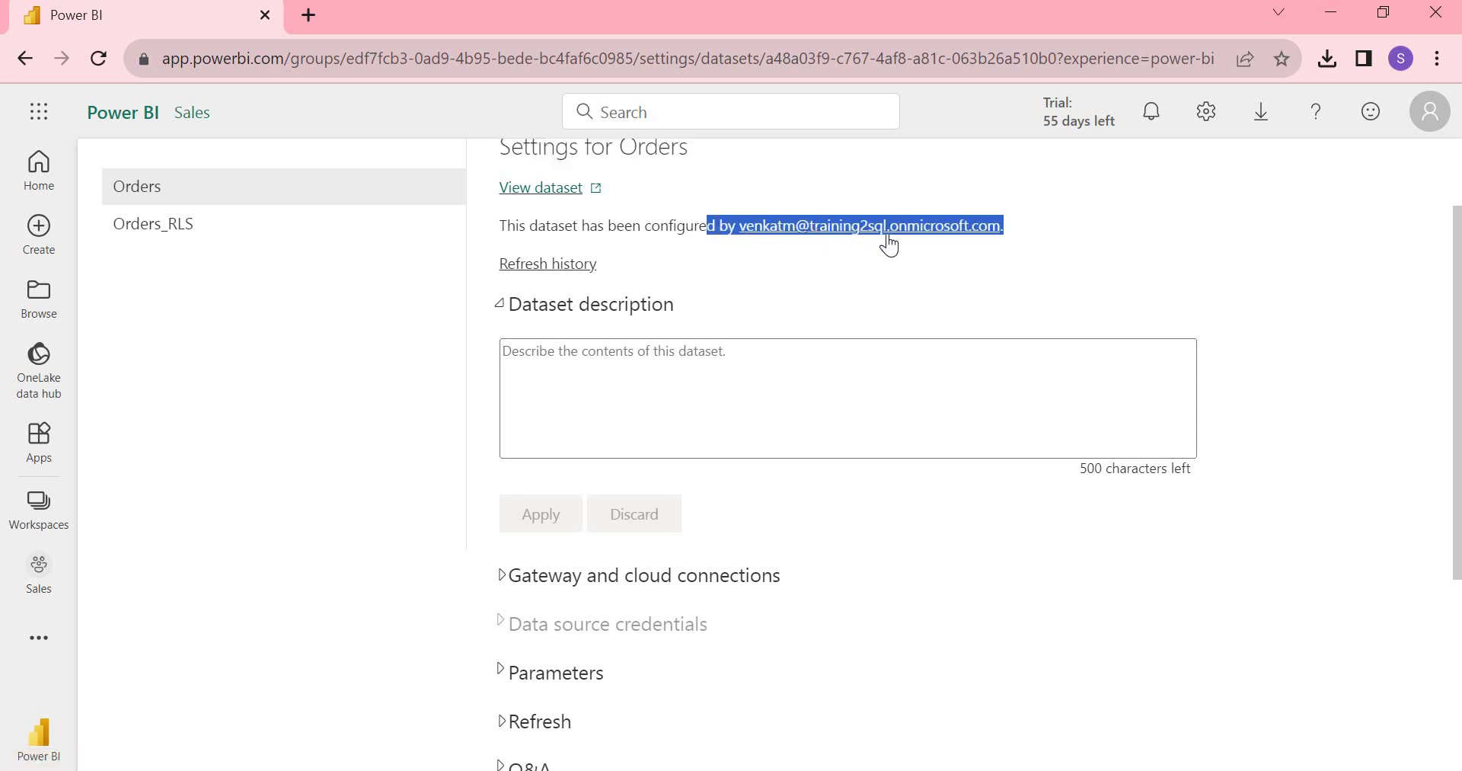
left_click(560, 278)
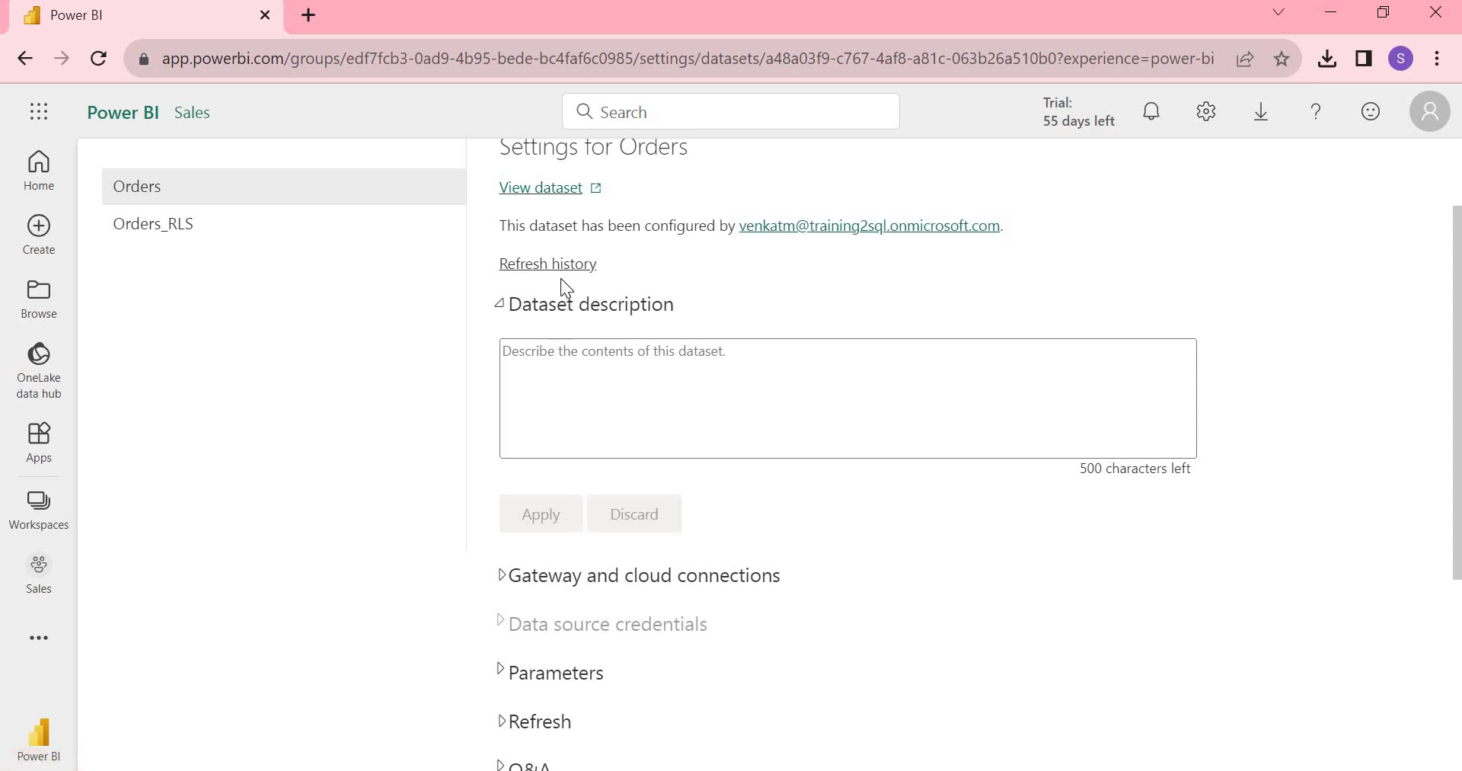
left_click(562, 266)
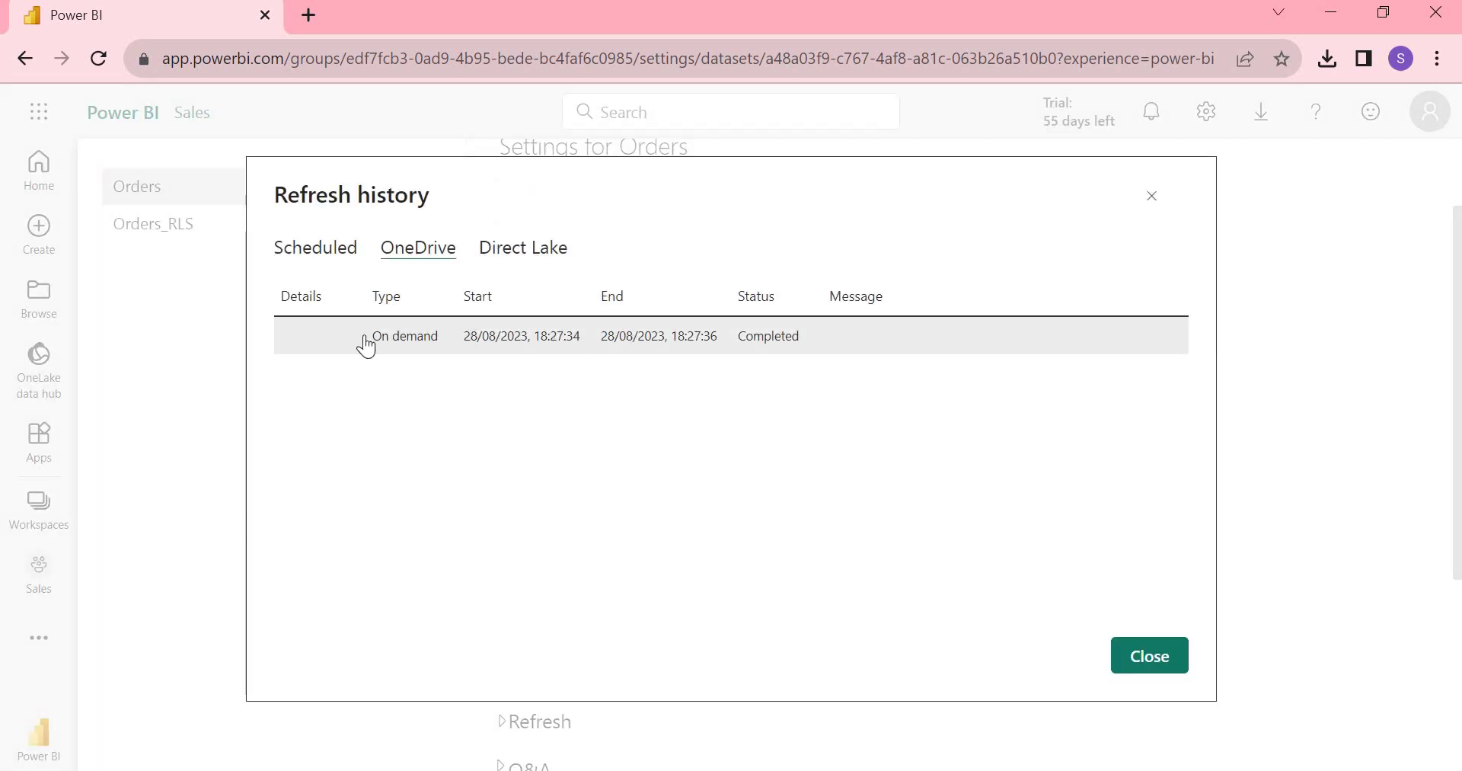
left_click_drag(427, 339, 837, 347)
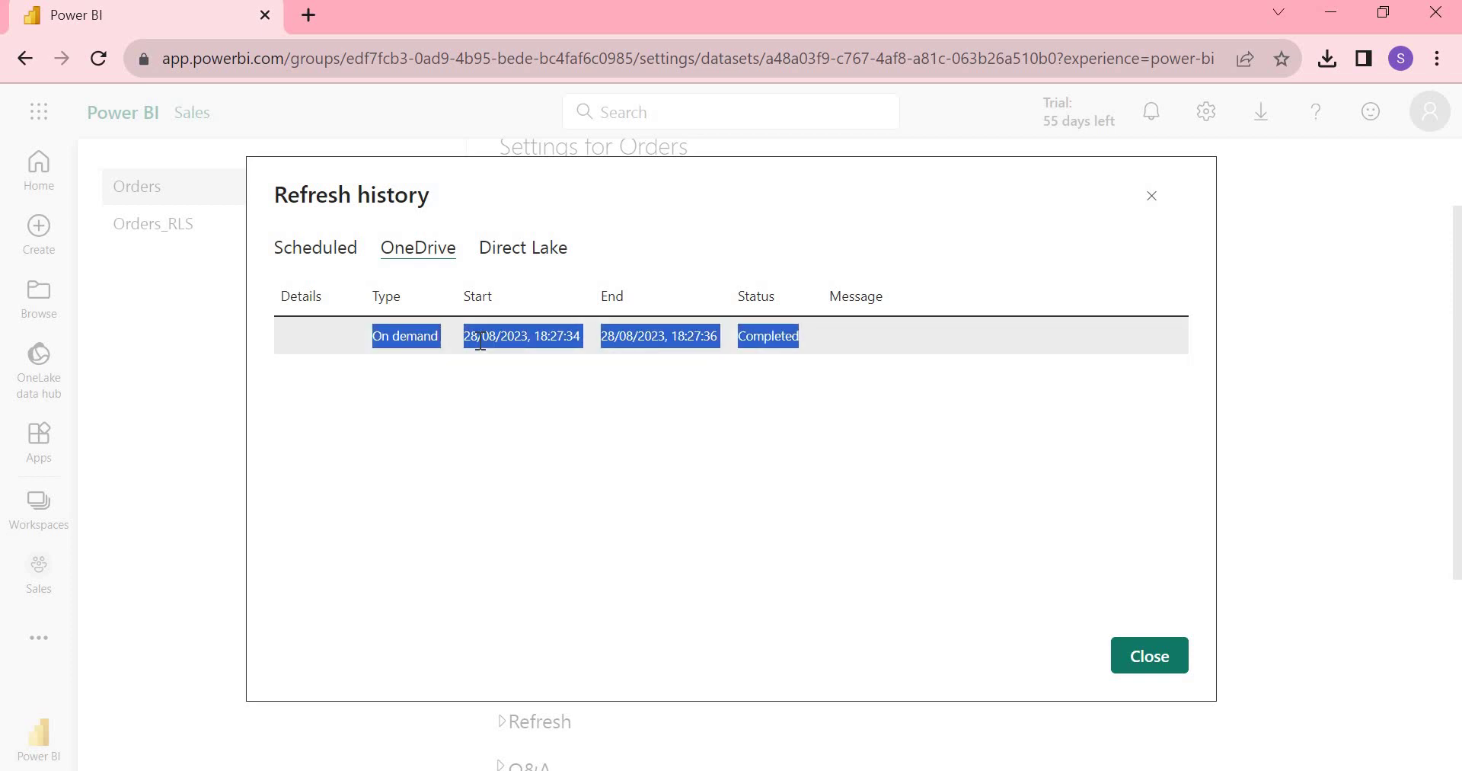
left_click(1164, 663)
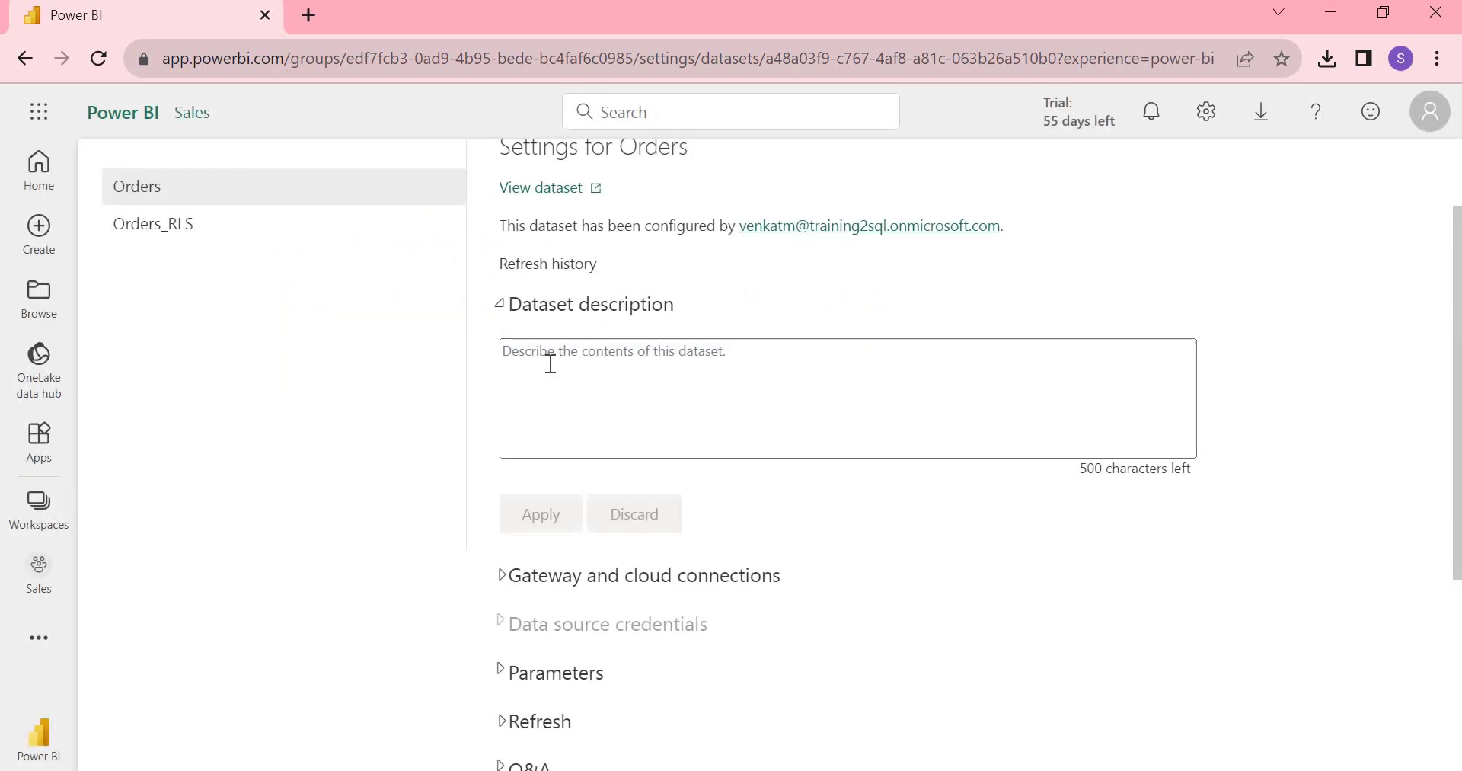
- Expand the Orders Refresh section: scheduled refresh Off, Daily, UTC+05:30 time zone
left_click(550, 363)
scroll(592, 385, "down", 2)
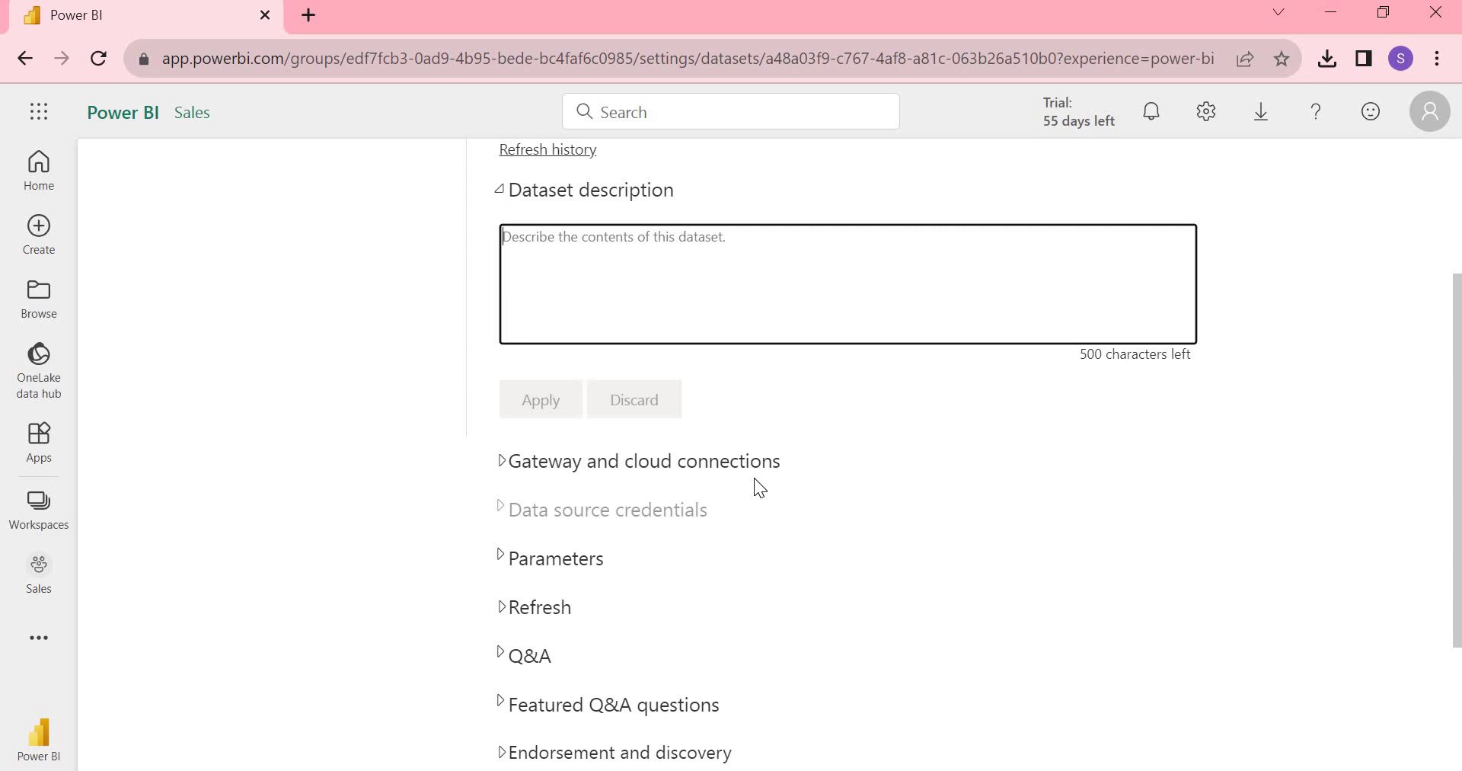
scroll(754, 477, "down", 2)
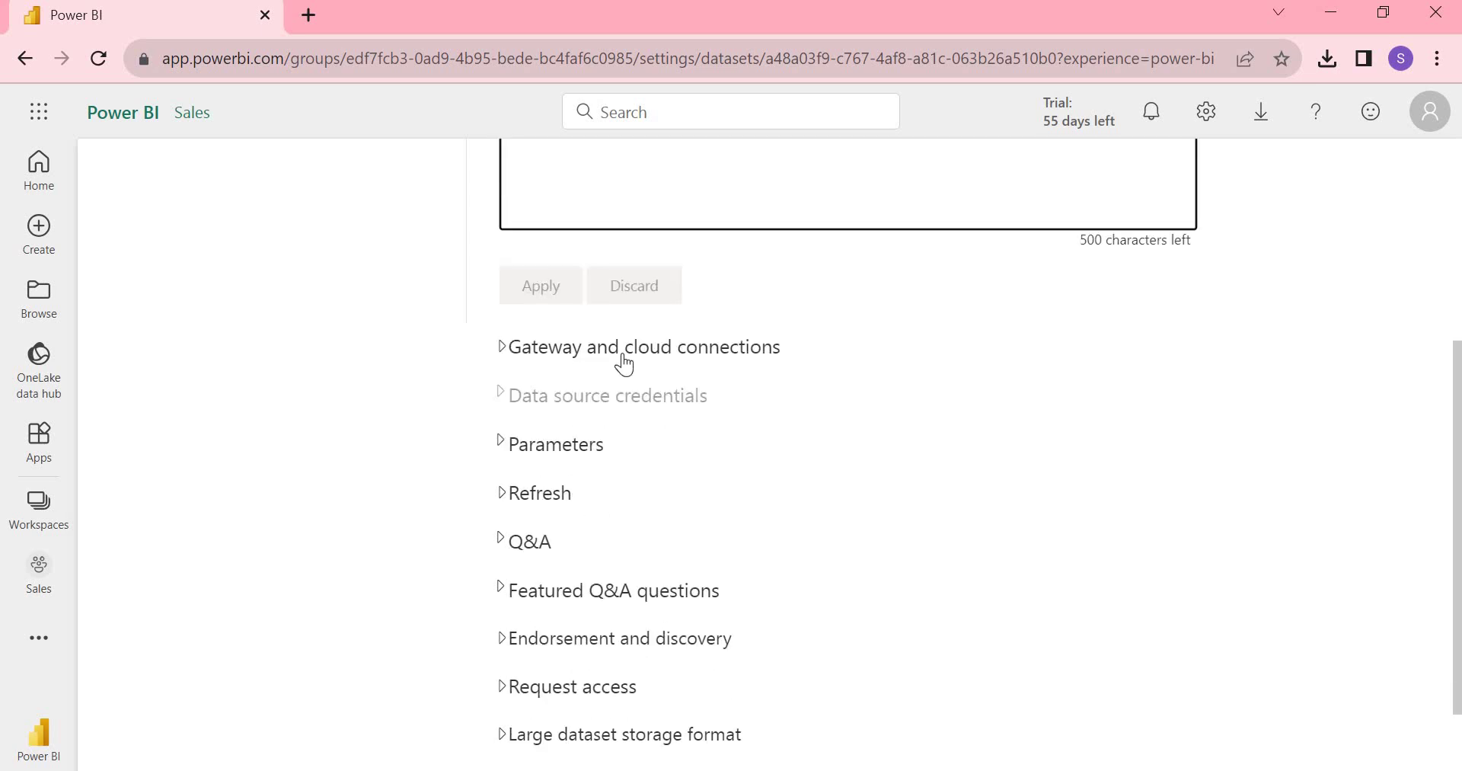
left_click(501, 495)
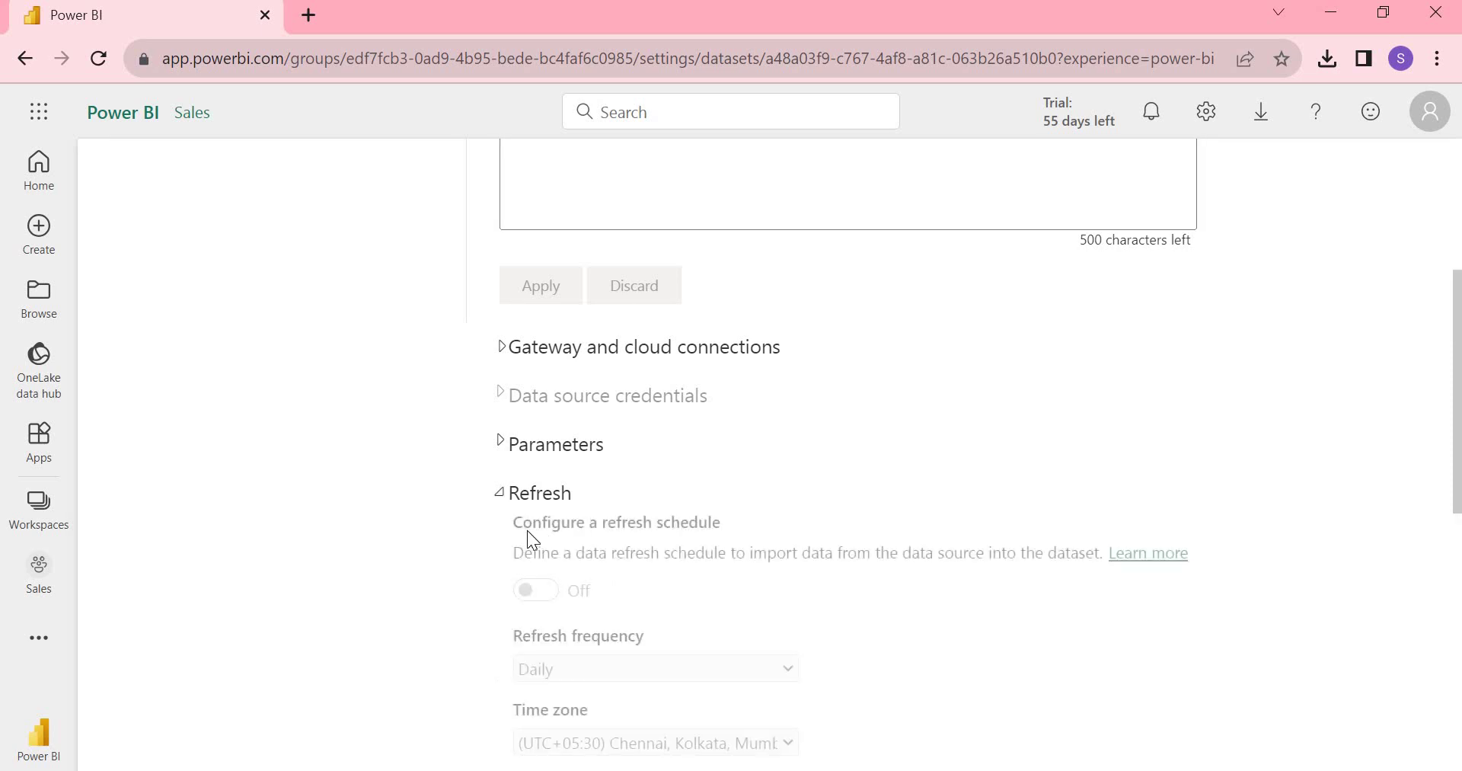
scroll(526, 438, "down", 2)
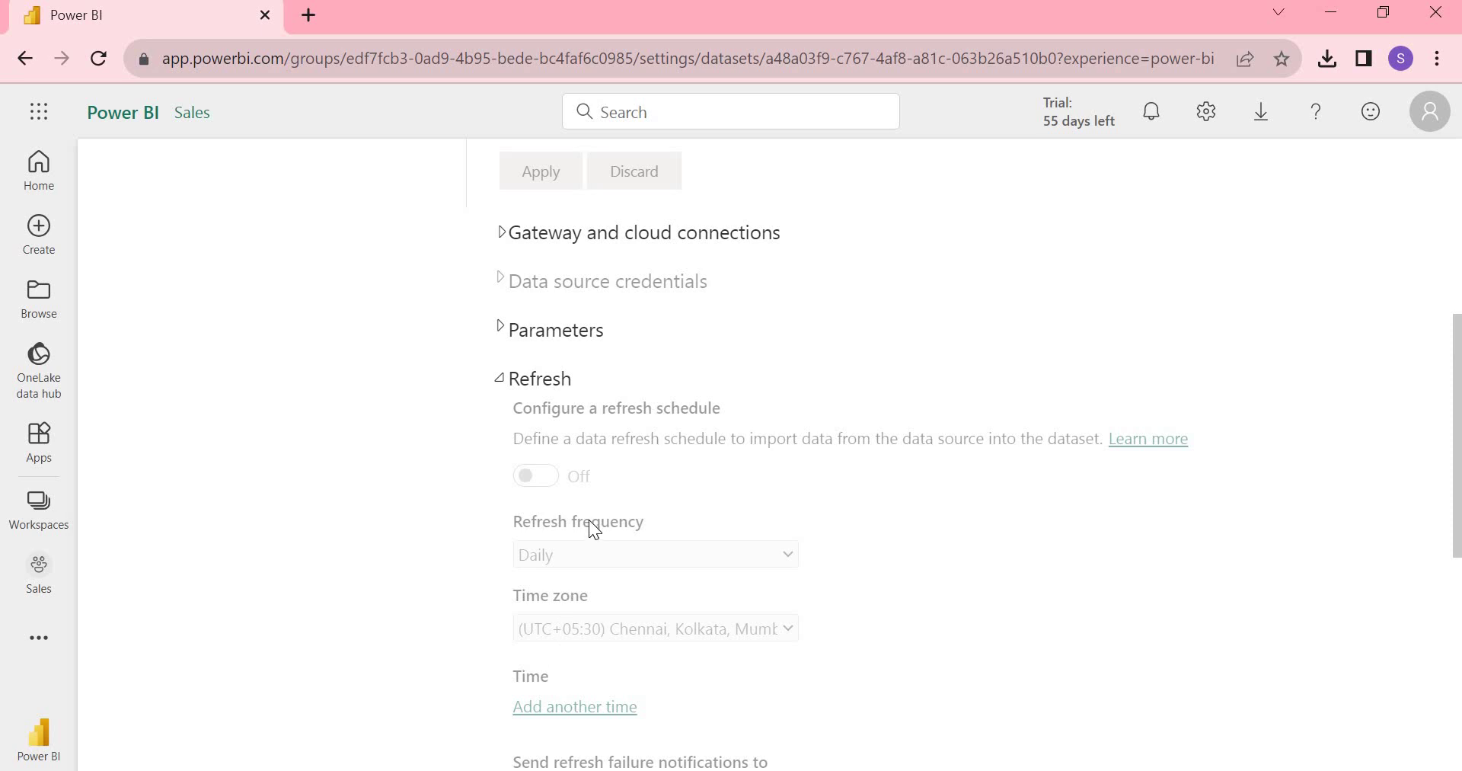
scroll(589, 521, "up", 2)
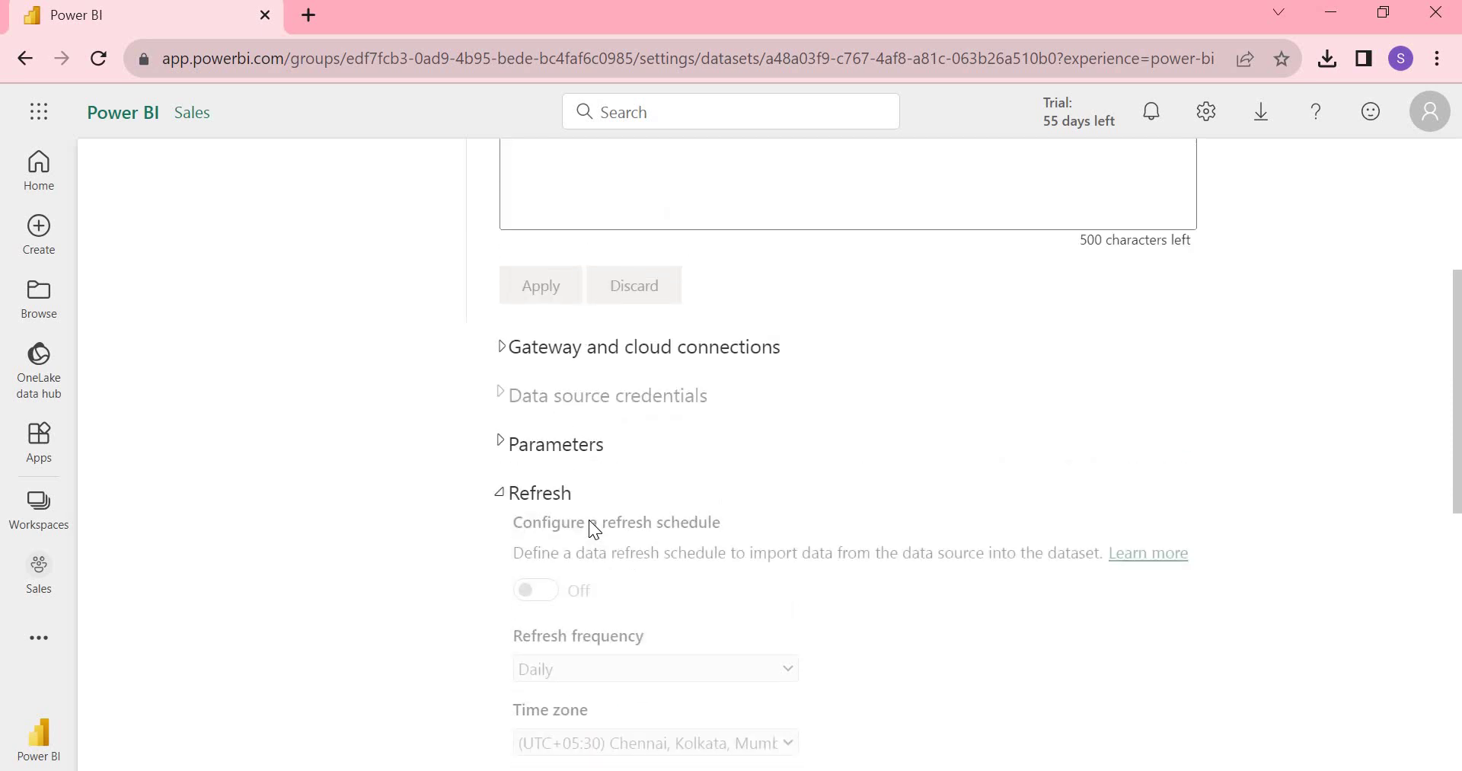
- Expand Gateway and cloud connections, which warns that no data gateways are installed
left_click(504, 360)
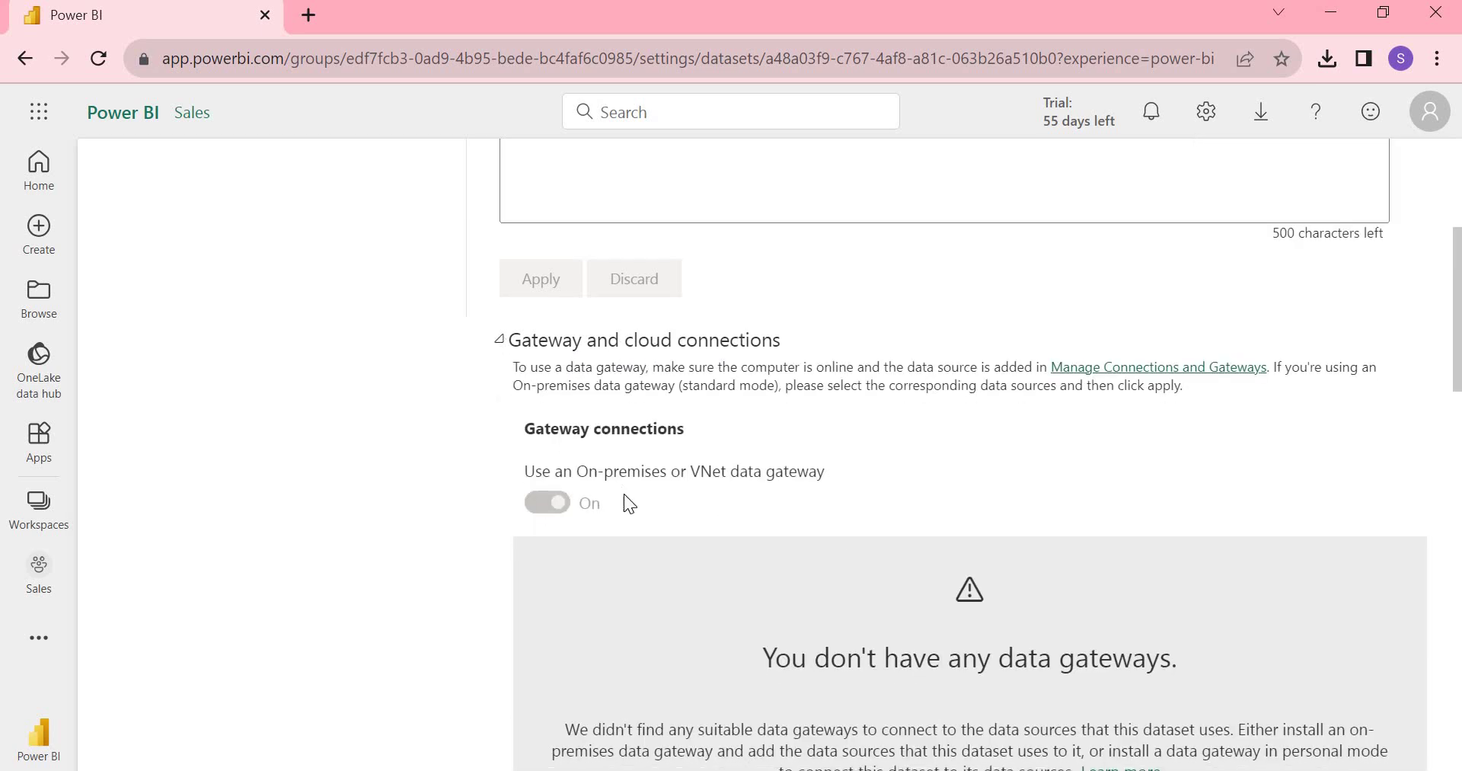
scroll(776, 558, "down", 2)
left_click_drag(773, 549, 1168, 550)
scroll(793, 486, "down", 2)
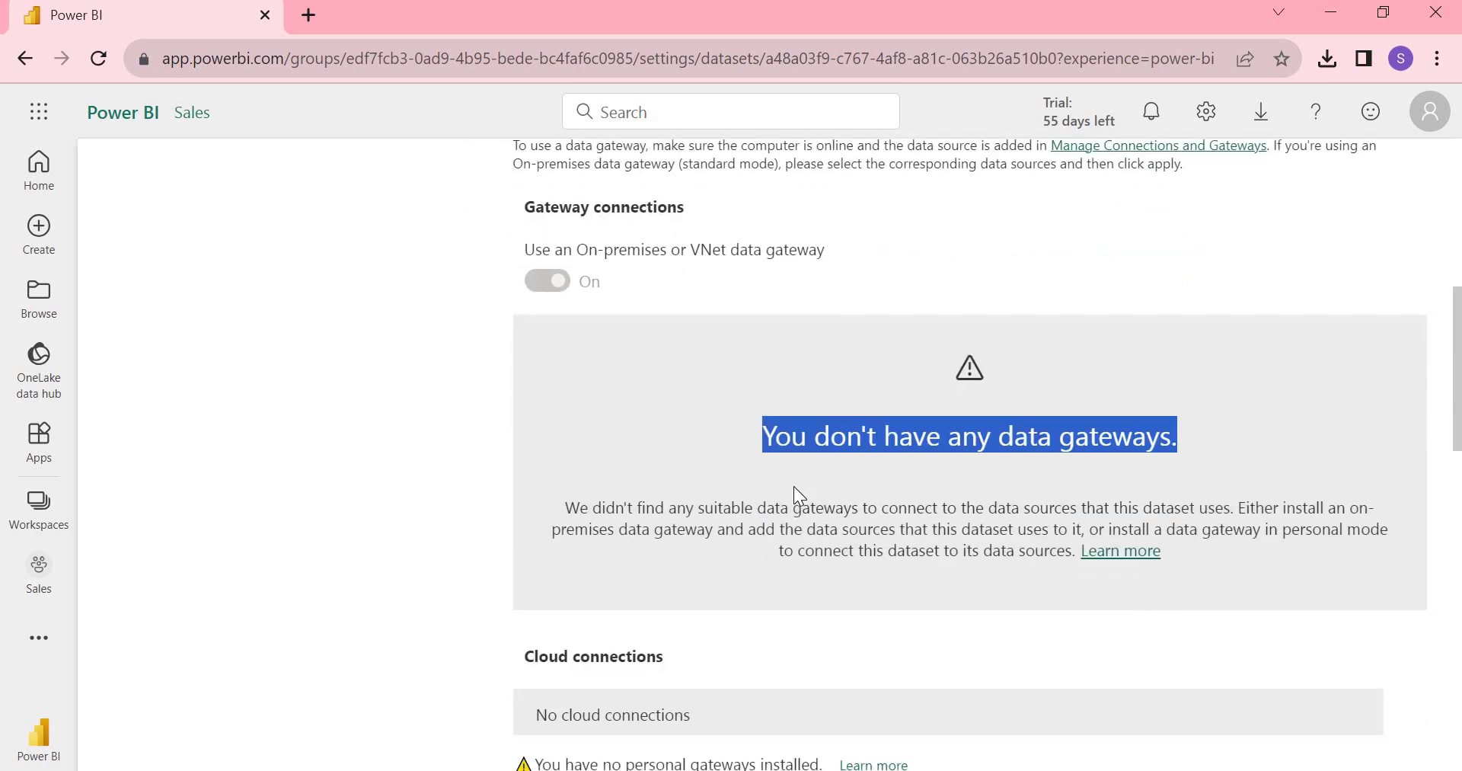
scroll(793, 486, "down", 2)
scroll(793, 488, "down", 2)
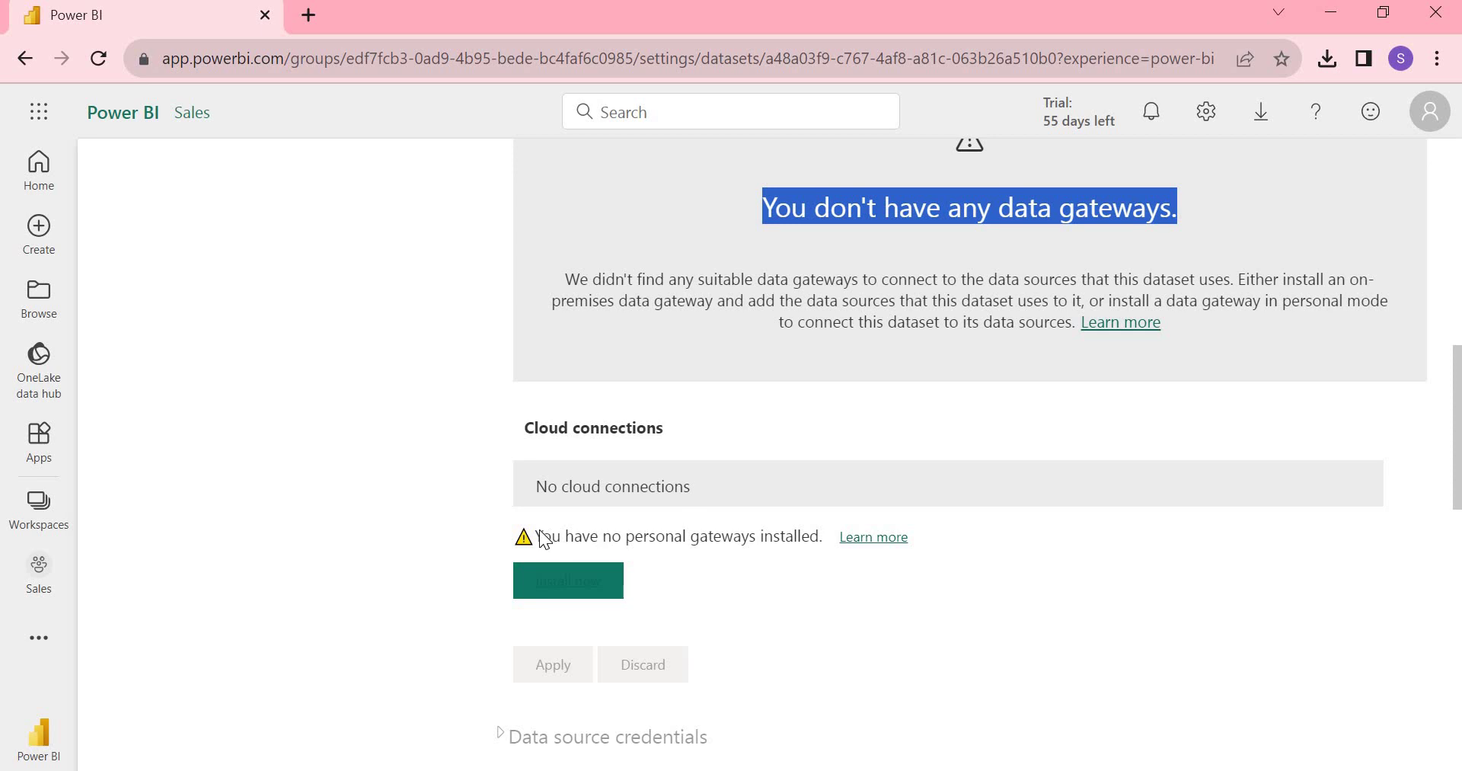
- Download the personal-mode gateway installer via Install now under the personal gateways warning
left_click_drag(536, 536, 822, 550)
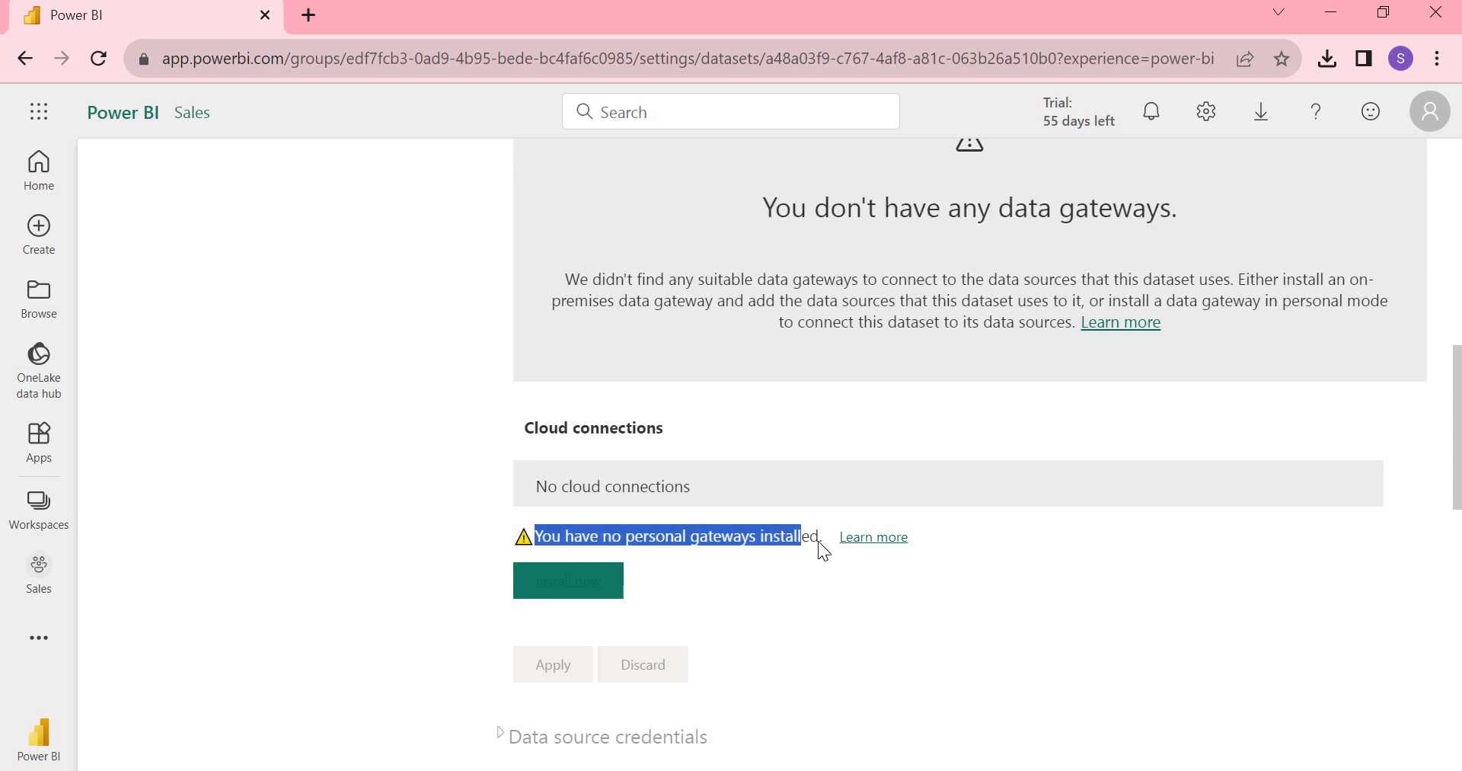
left_click(764, 580)
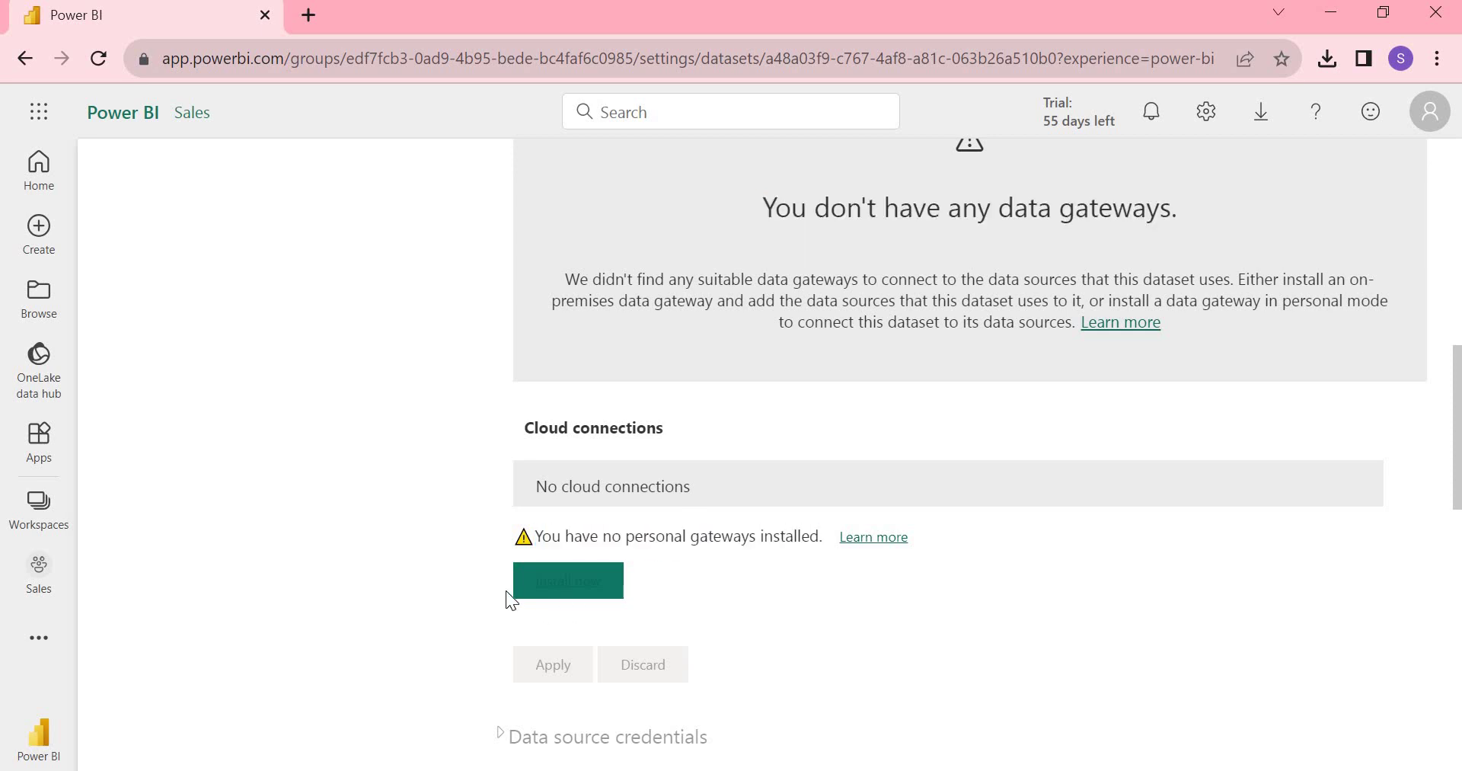
left_click(575, 594)
- Pause the duplicate download and run the gateway installer from the PBI folder
left_click(1327, 58)
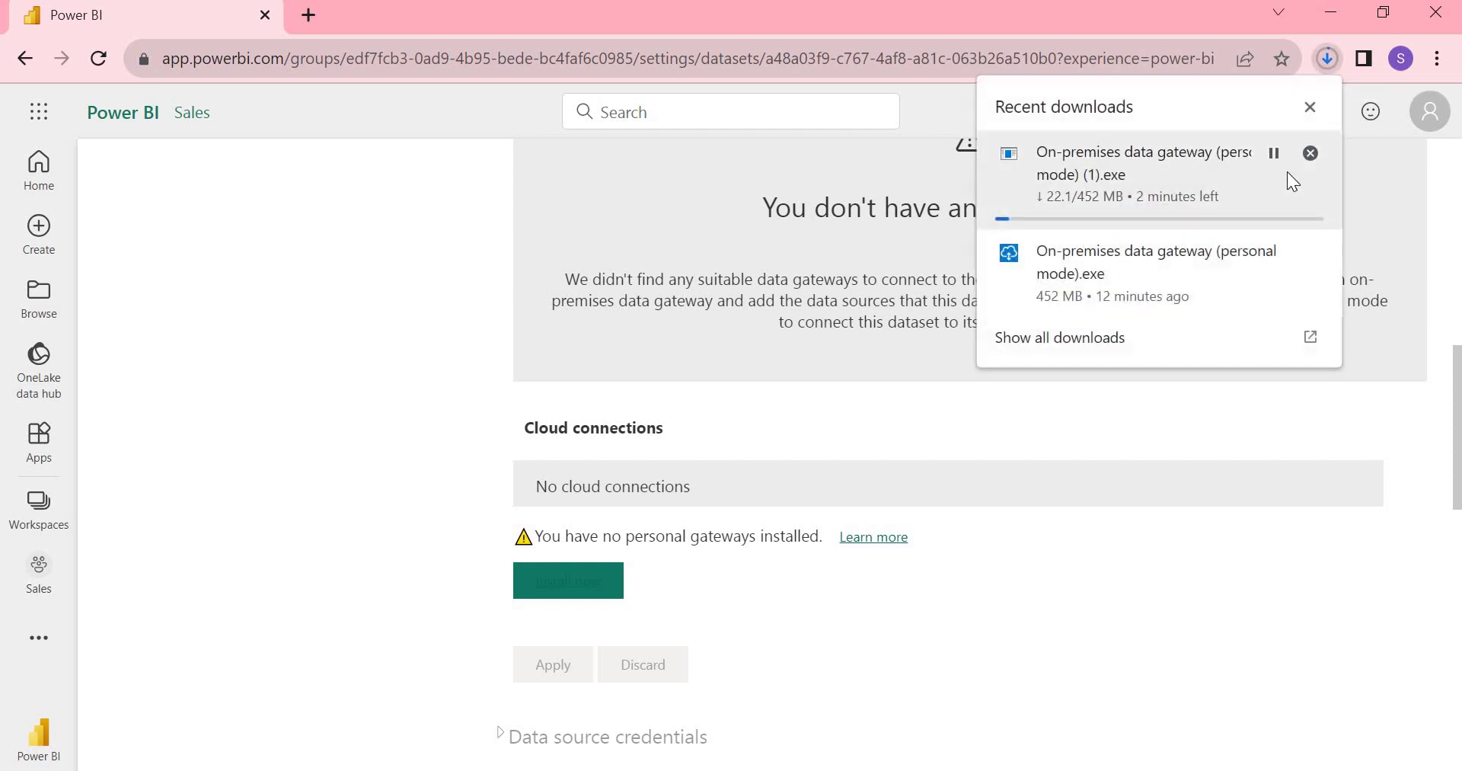
left_click(1273, 154)
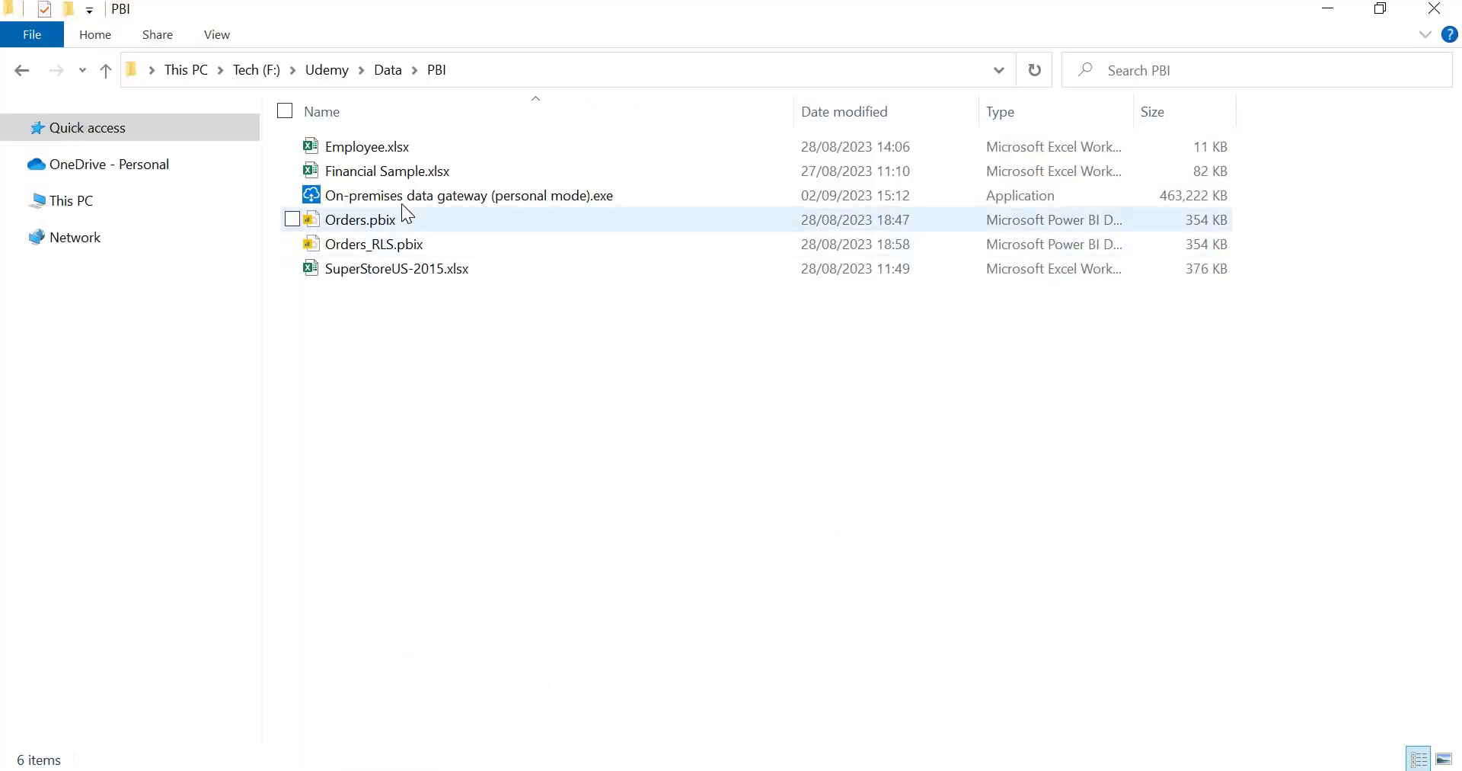
left_click(401, 200)
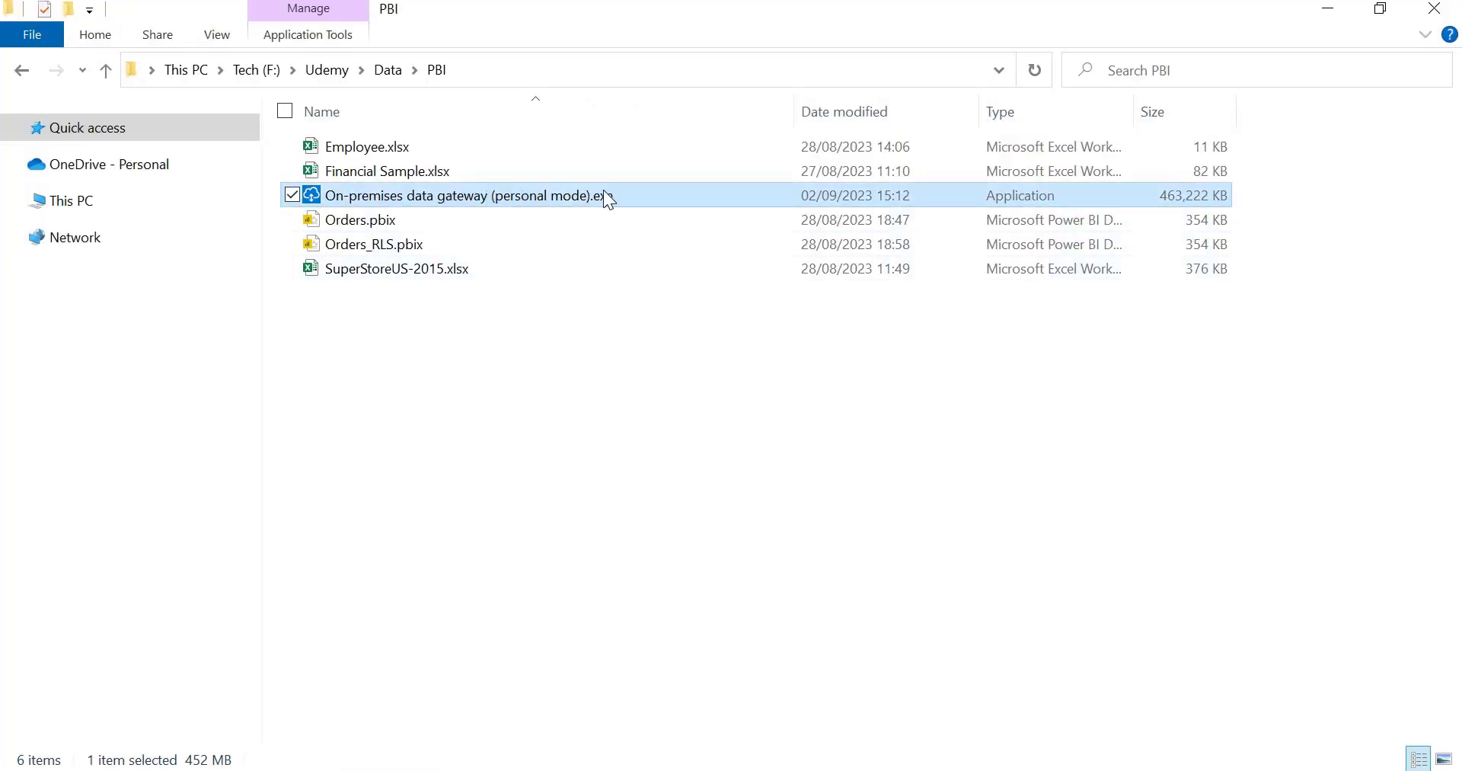
double_click(360, 199)
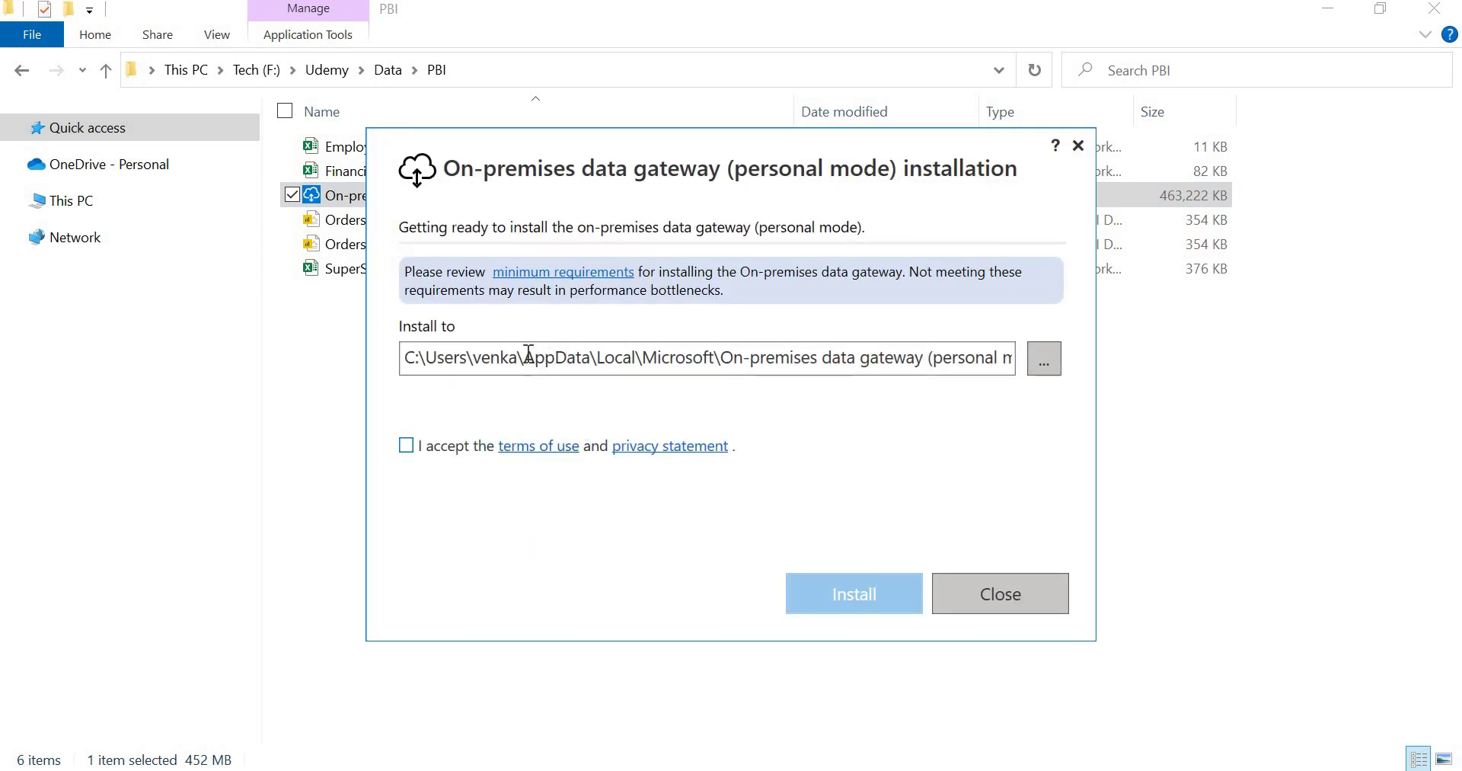
- Accept the terms and install gateway 3000.186.18 until online, then return to Orders settings
left_click(433, 453)
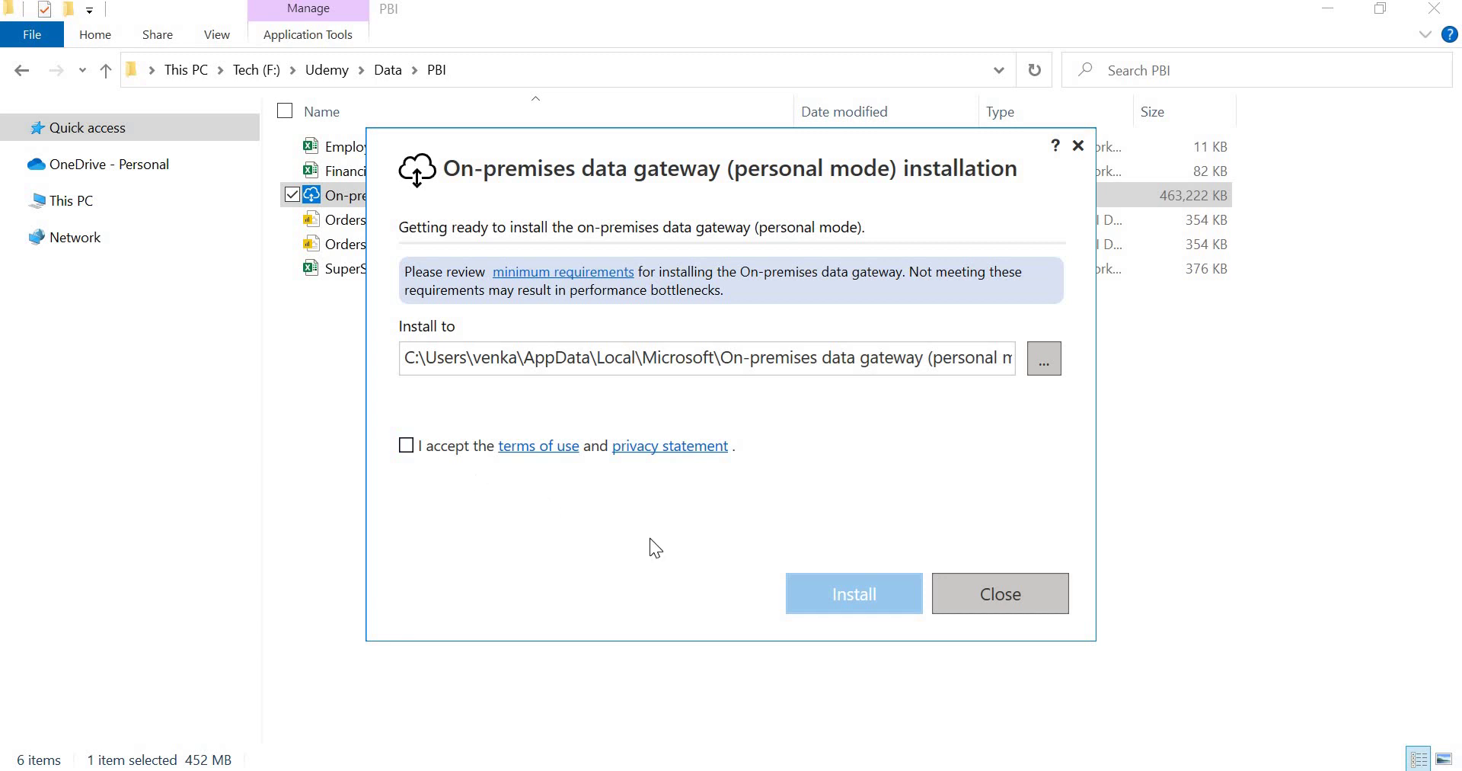
left_click(847, 602)
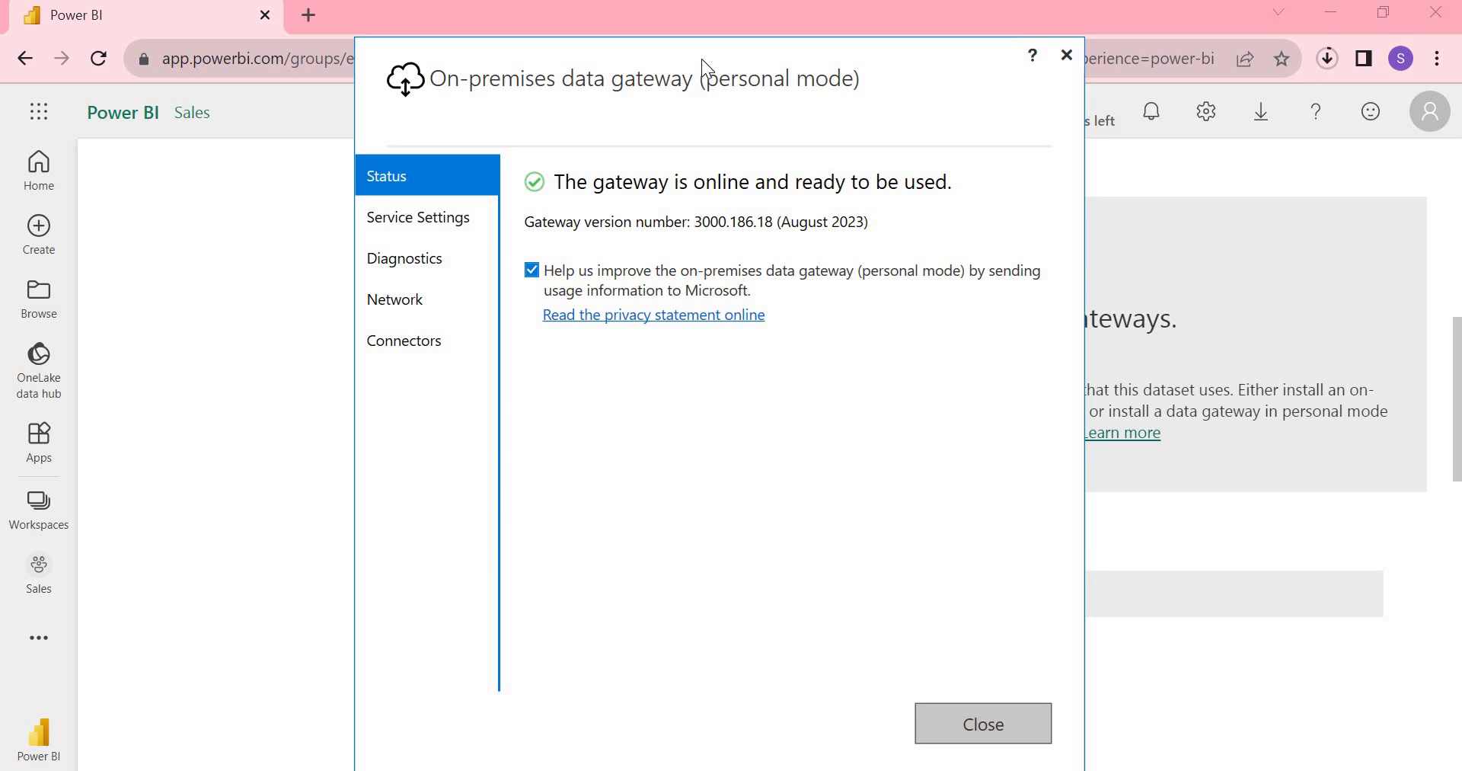
left_click_drag(701, 58, 713, 29)
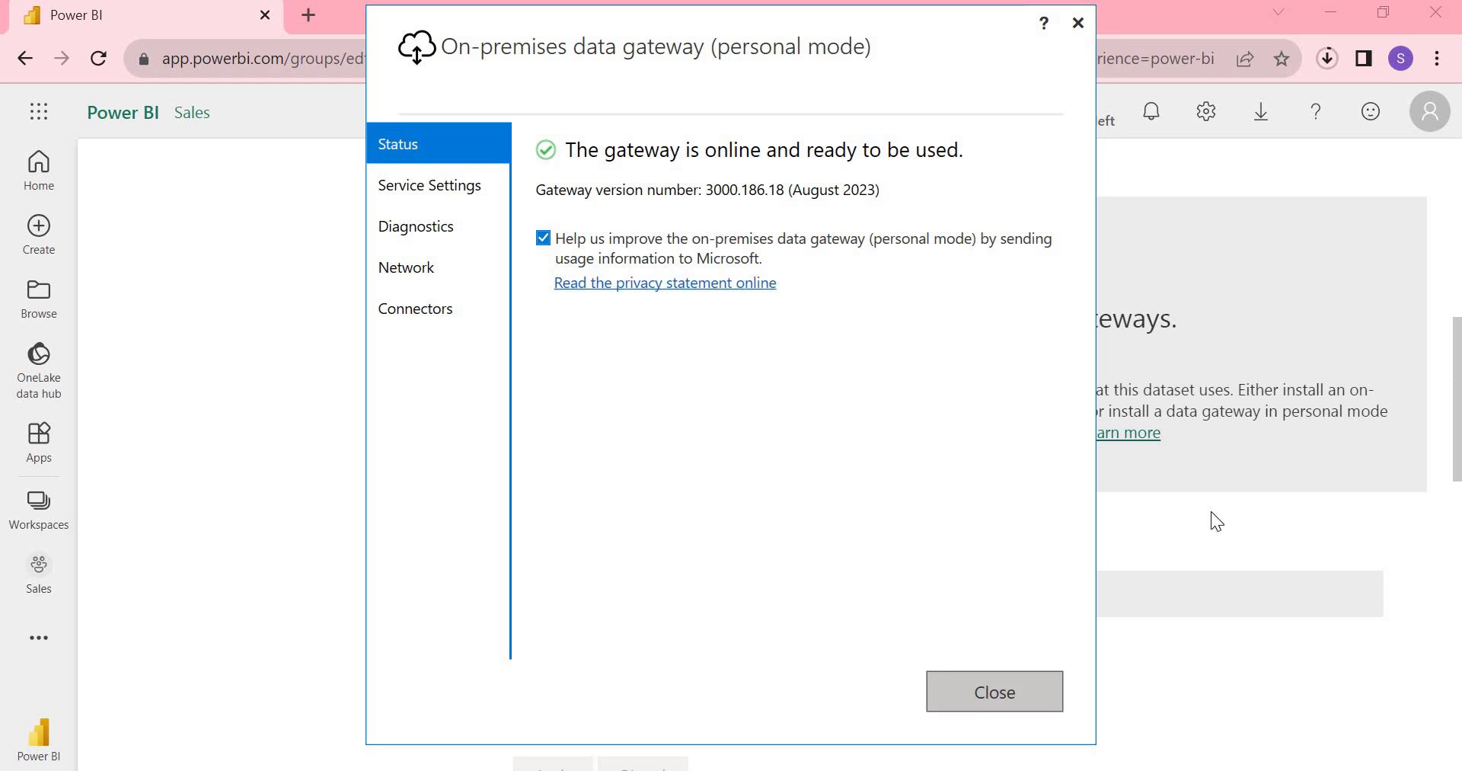
left_click(1192, 536)
scroll(158, 268, "up", 2)
scroll(159, 268, "up", 5)
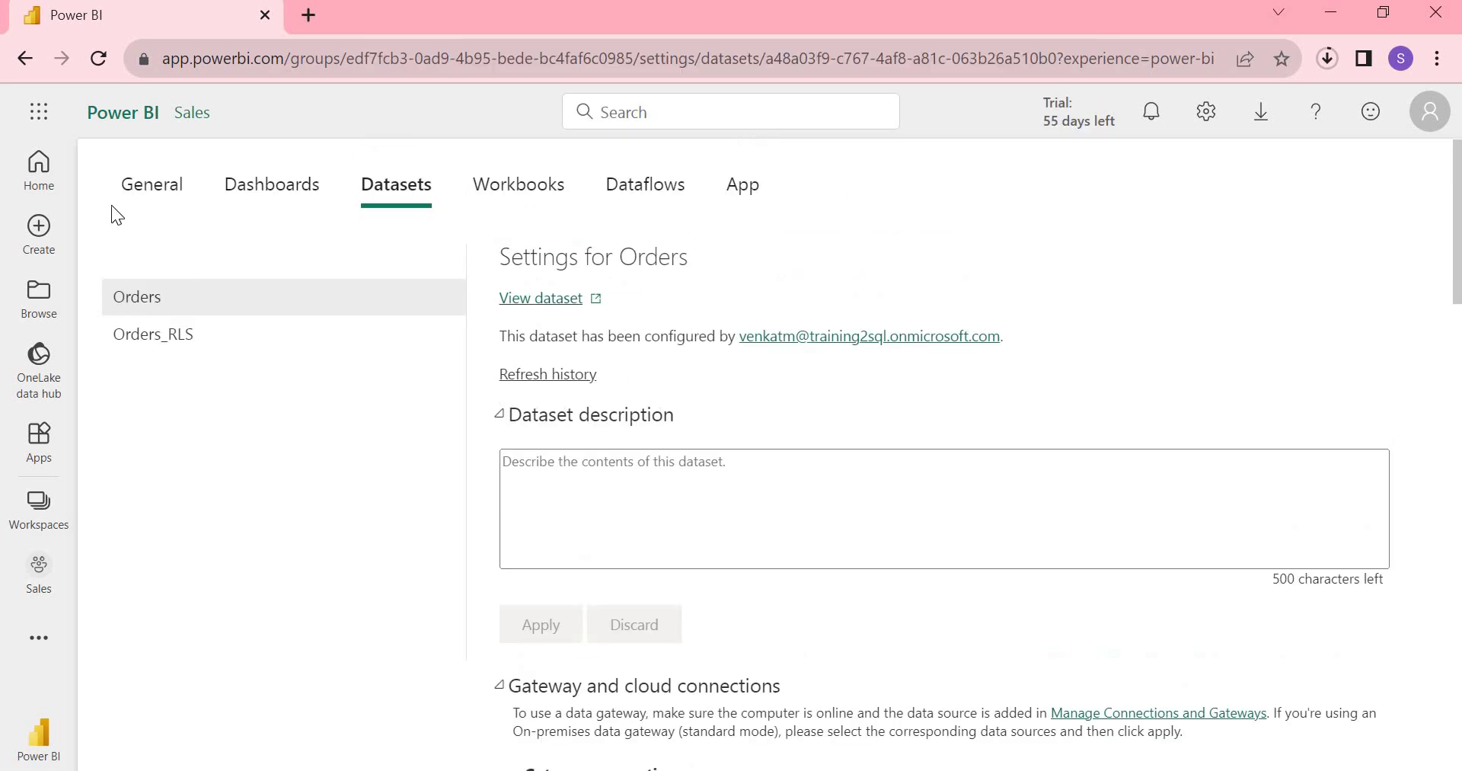
- From Home, go to the Sales workspace and open the Orders dataset settings
left_click(38, 164)
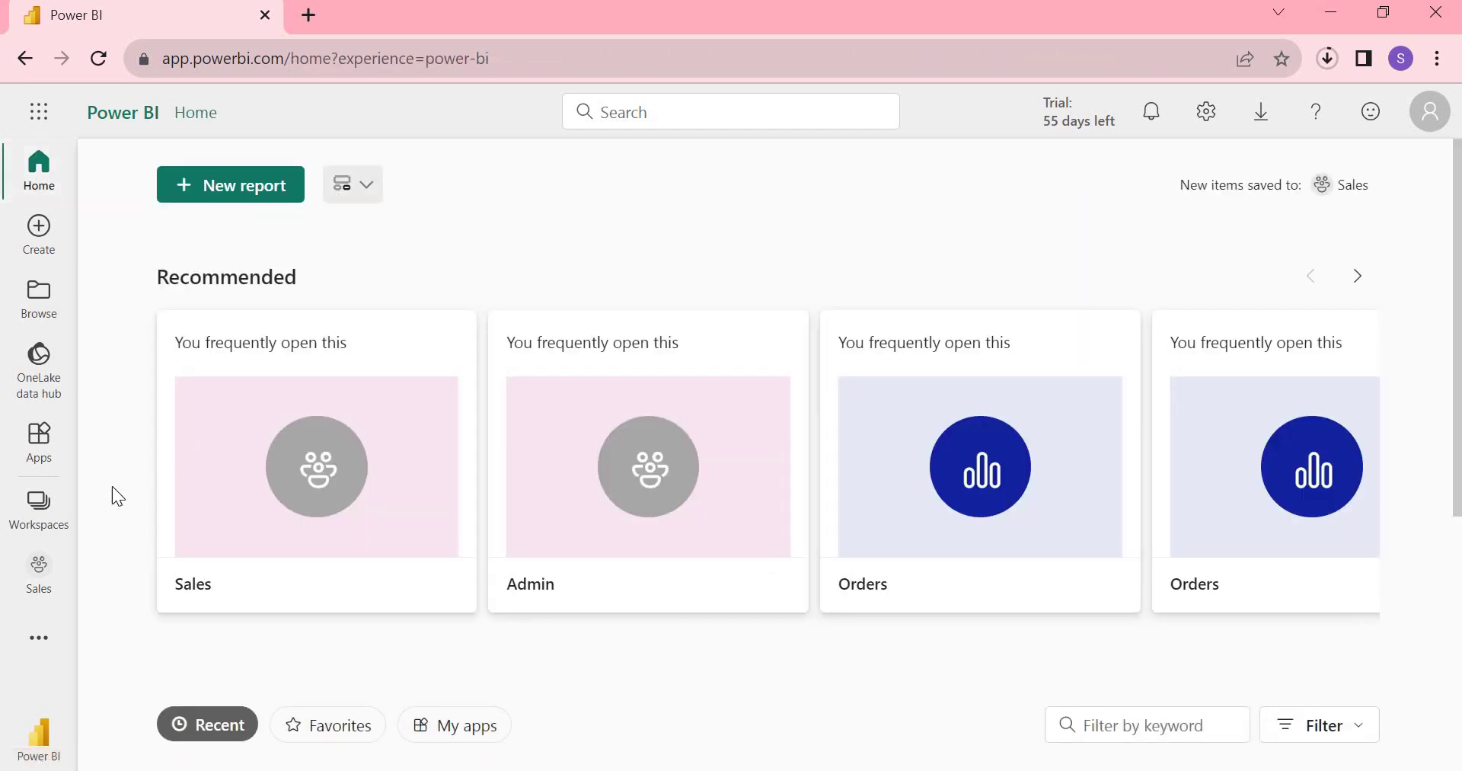
left_click(39, 509)
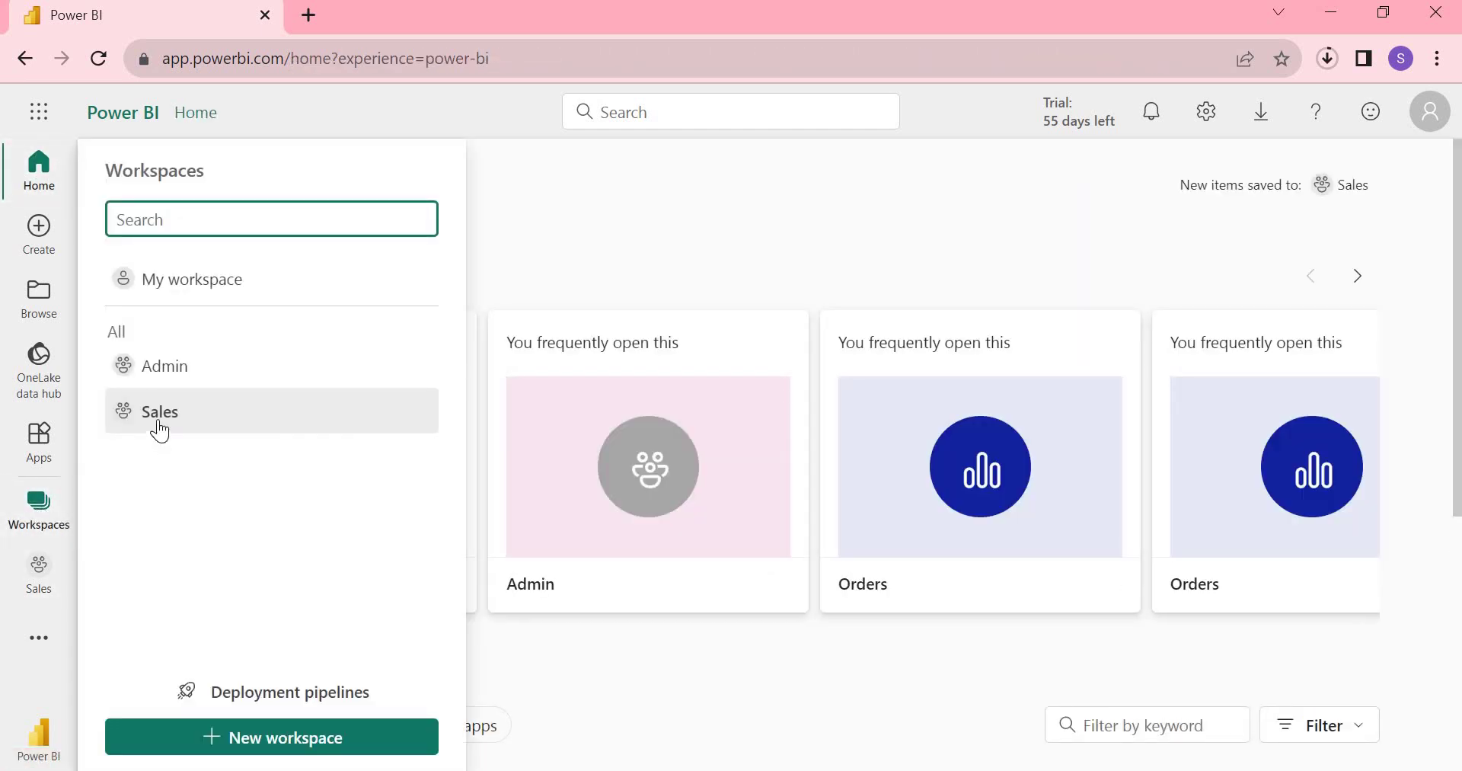
left_click(163, 421)
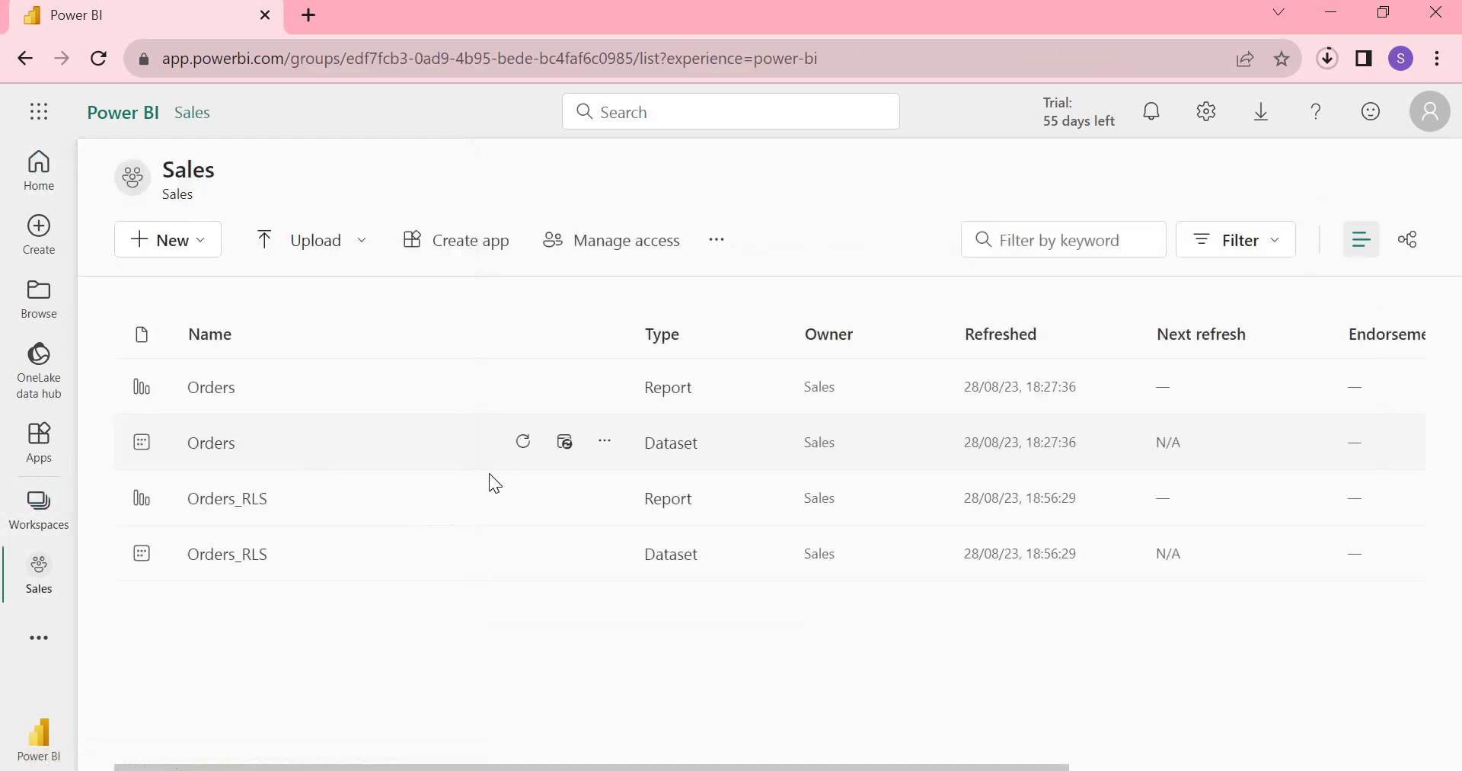
left_click(565, 441)
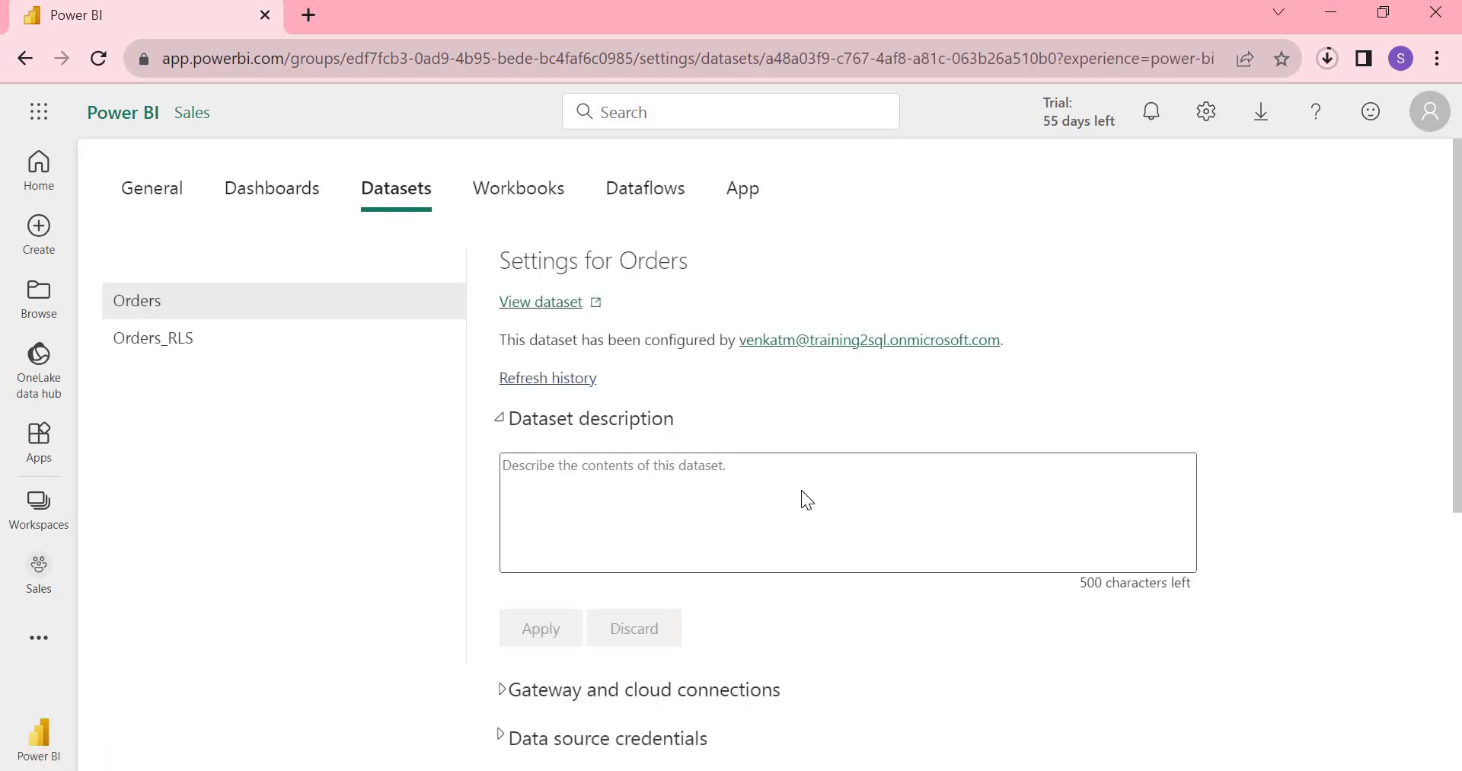
- Review the failed connection test for the Employee.xlsx and SuperStoreUS-2015.xlsx credentials
scroll(801, 490, "down", 3)
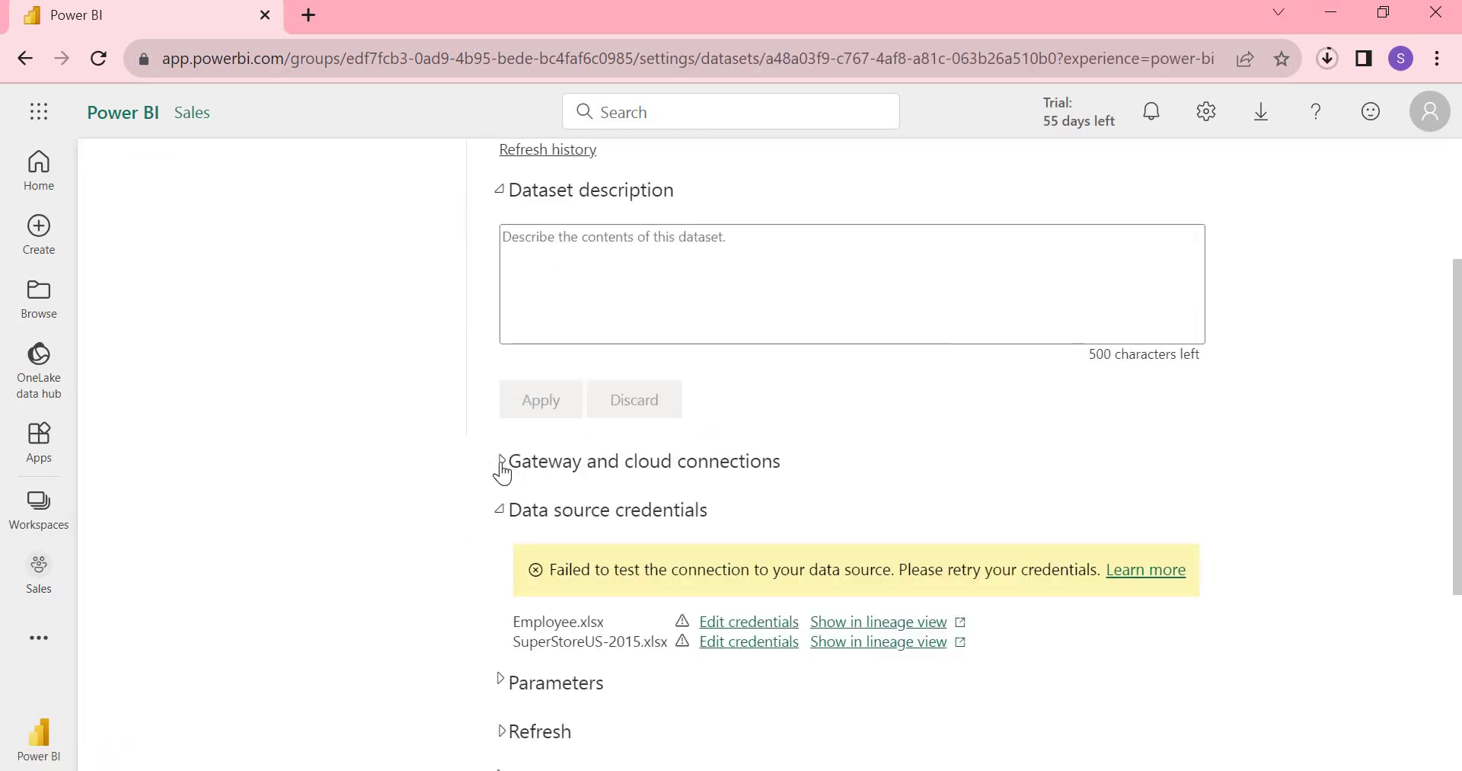
scroll(688, 525, "down", 1)
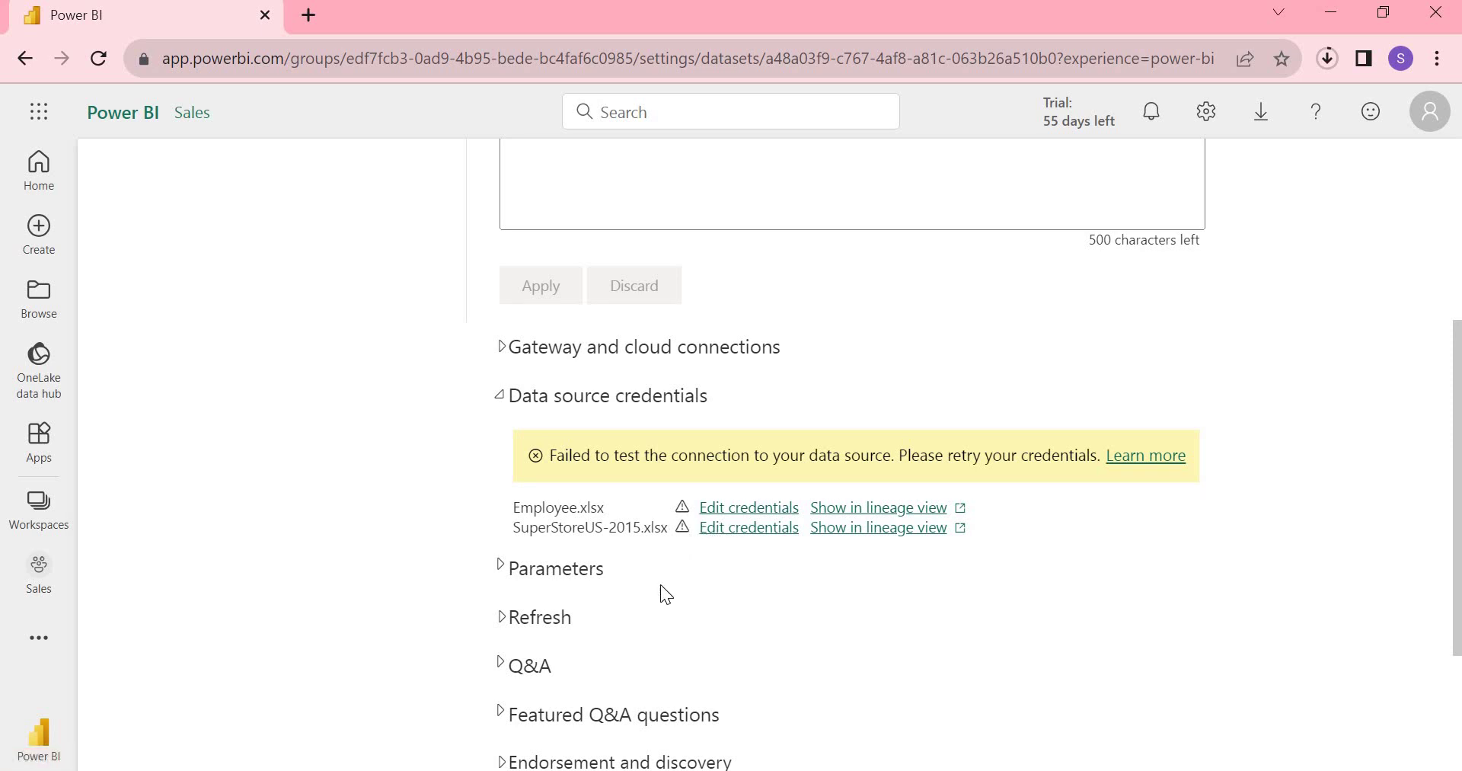
scroll(664, 584, "down", 2)
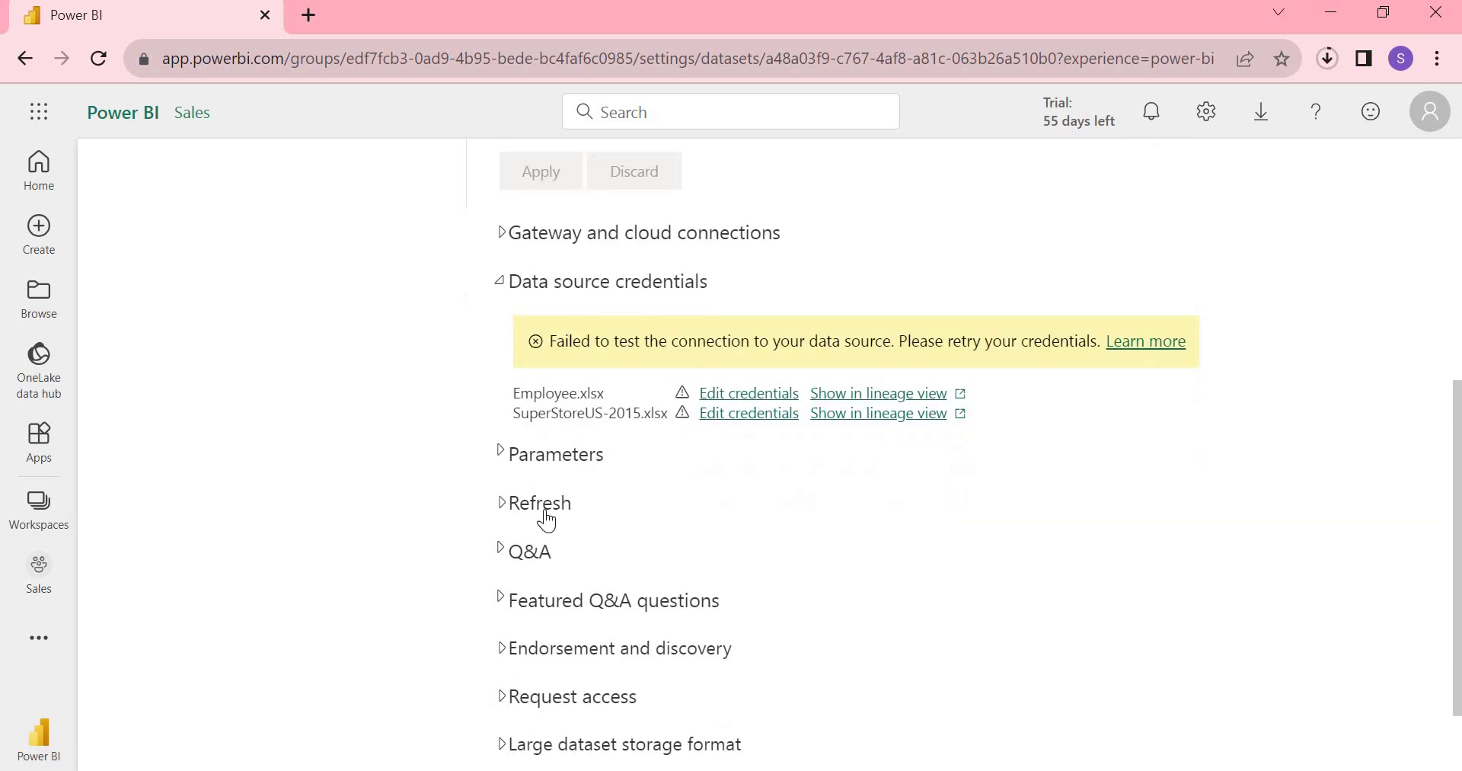
scroll(603, 460, "down", 2)
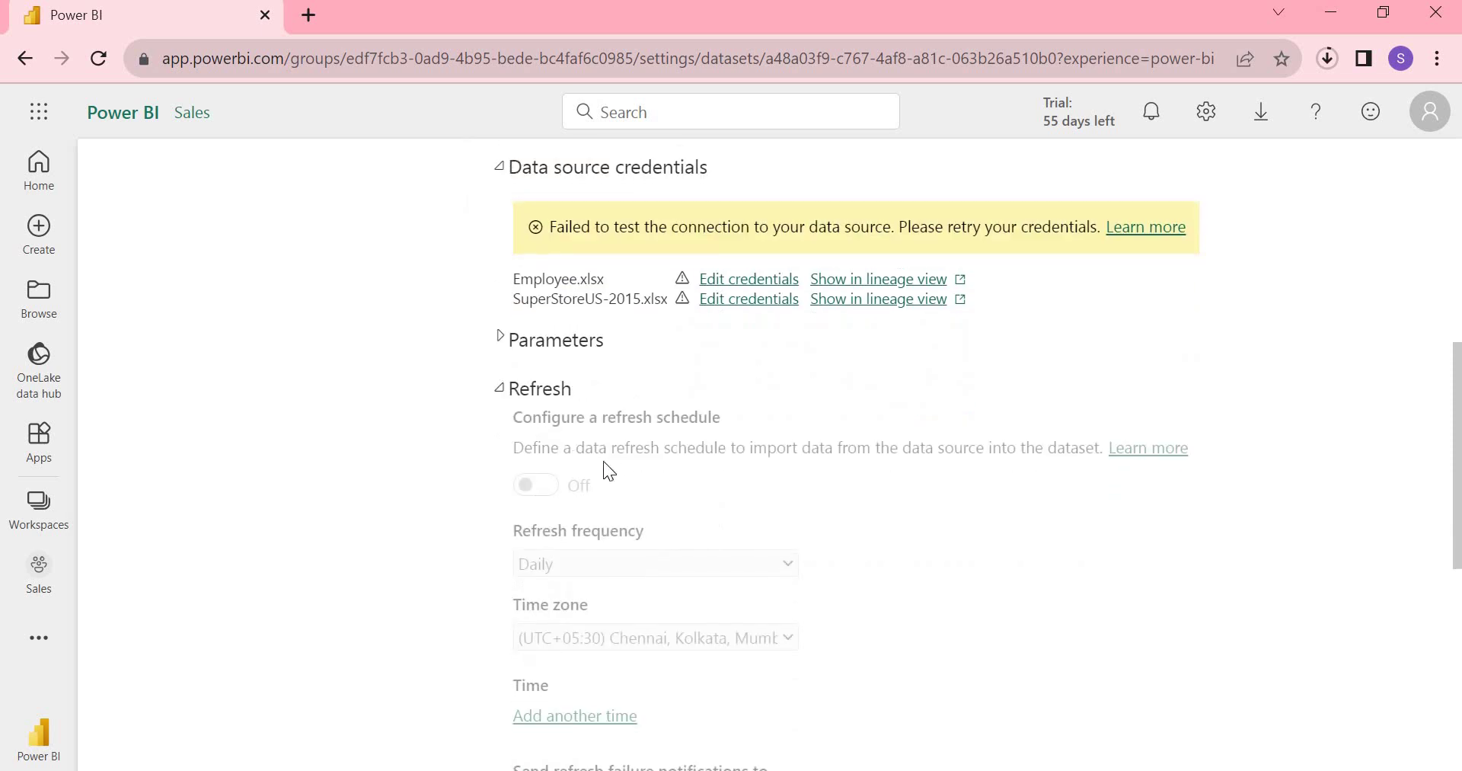
scroll(660, 468, "up", 2)
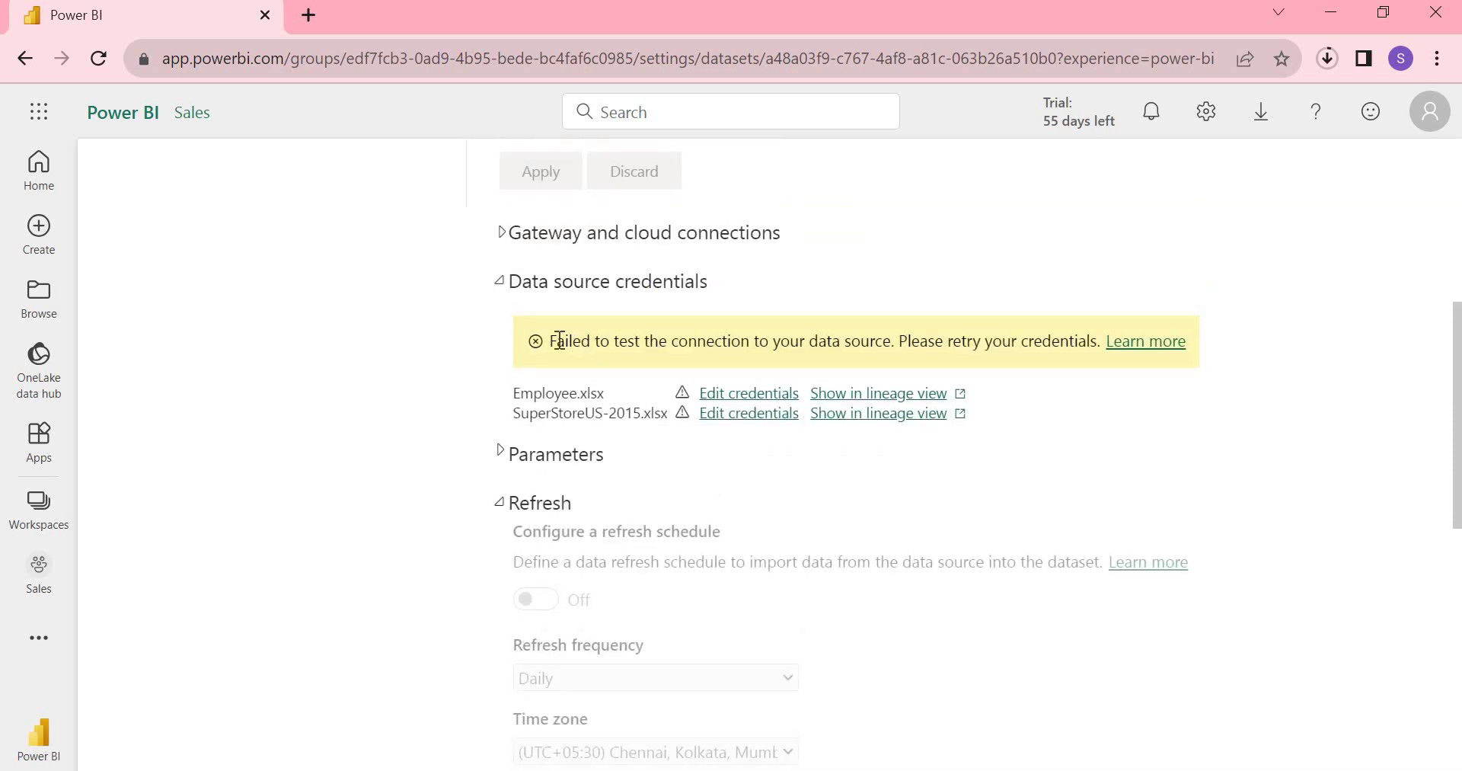
left_click_drag(555, 342, 1040, 344)
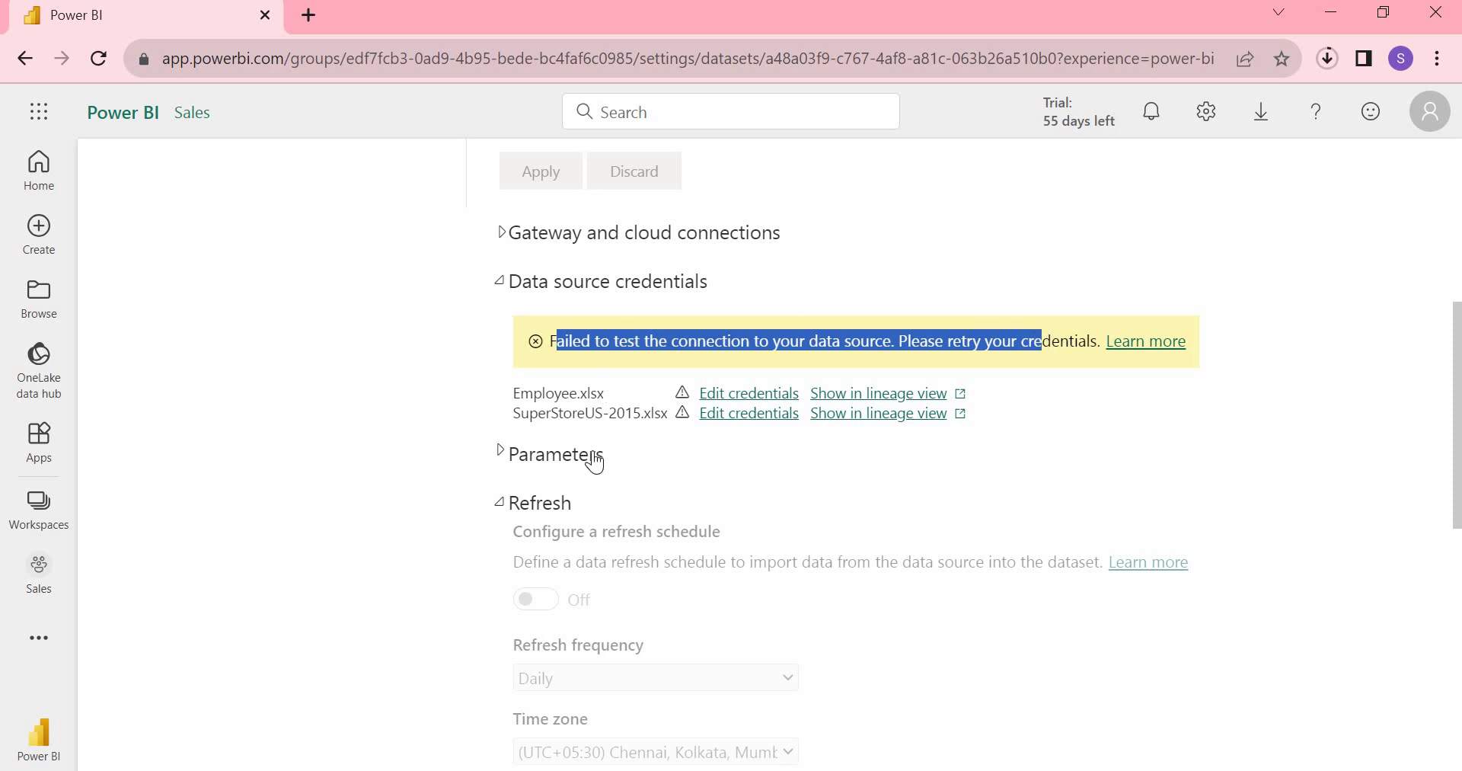
scroll(595, 462, "up", 2)
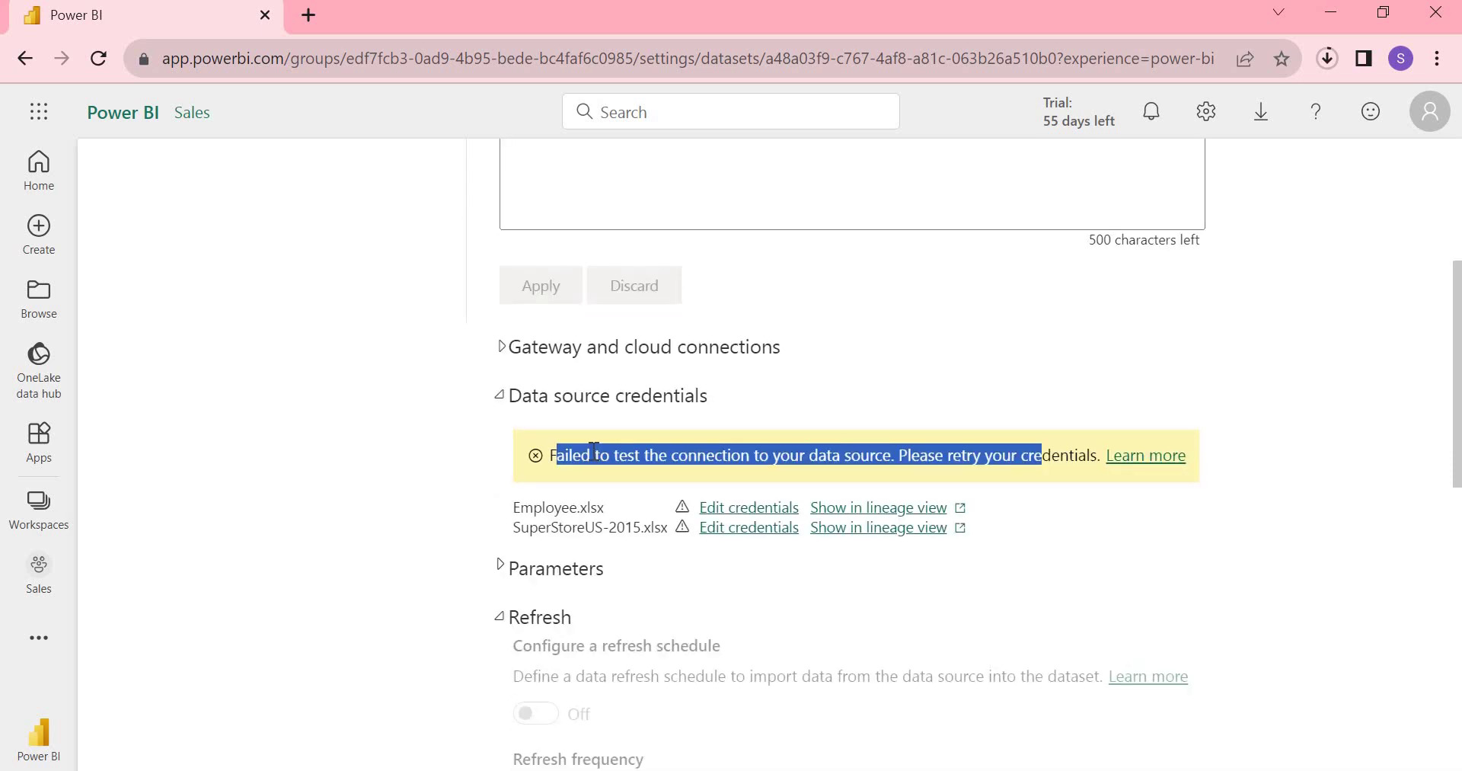
scroll(593, 450, "up", 5)
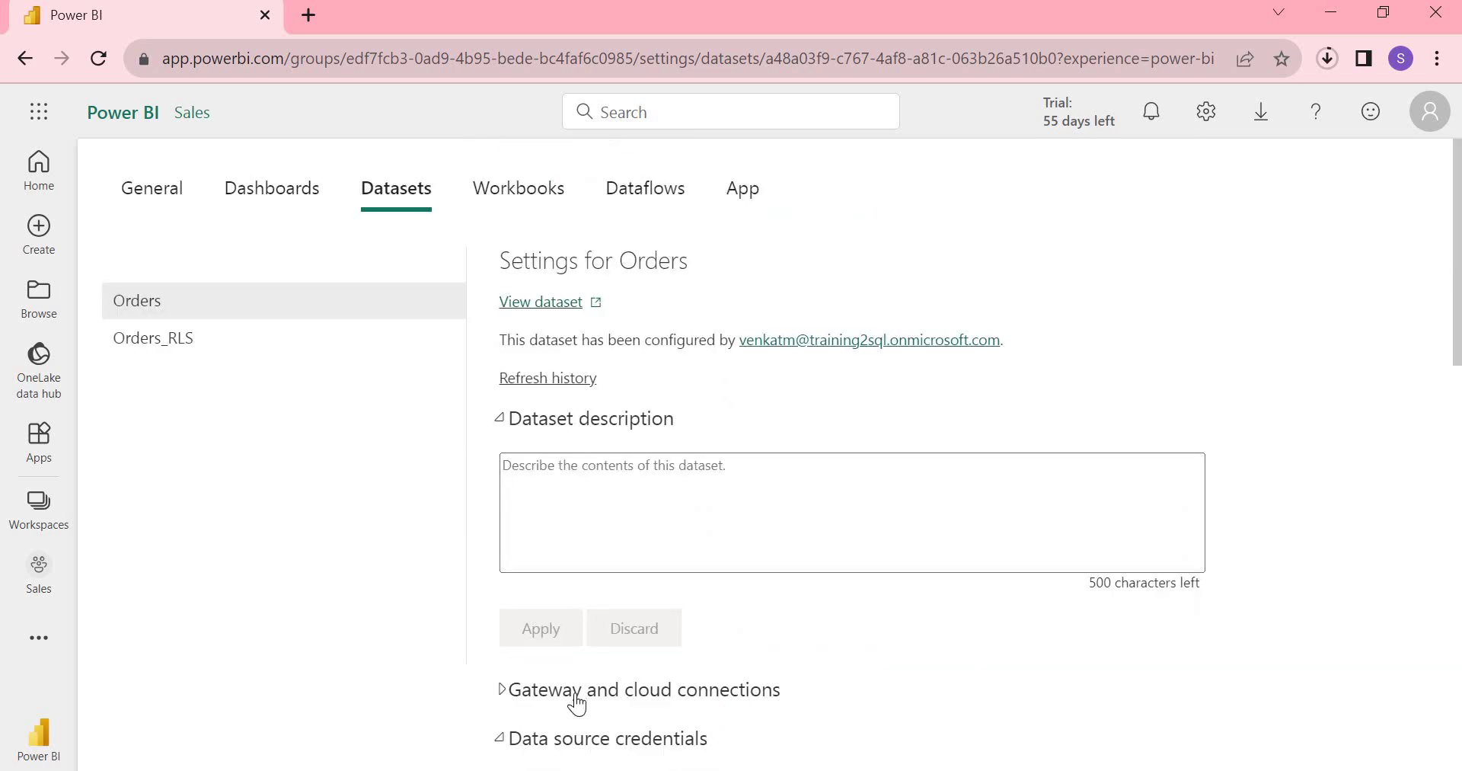
- Check the Employee.xlsx and SuperStoreUS-2015.xlsx data source credential entries under the Personal Gateway
scroll(750, 629, "down", 5)
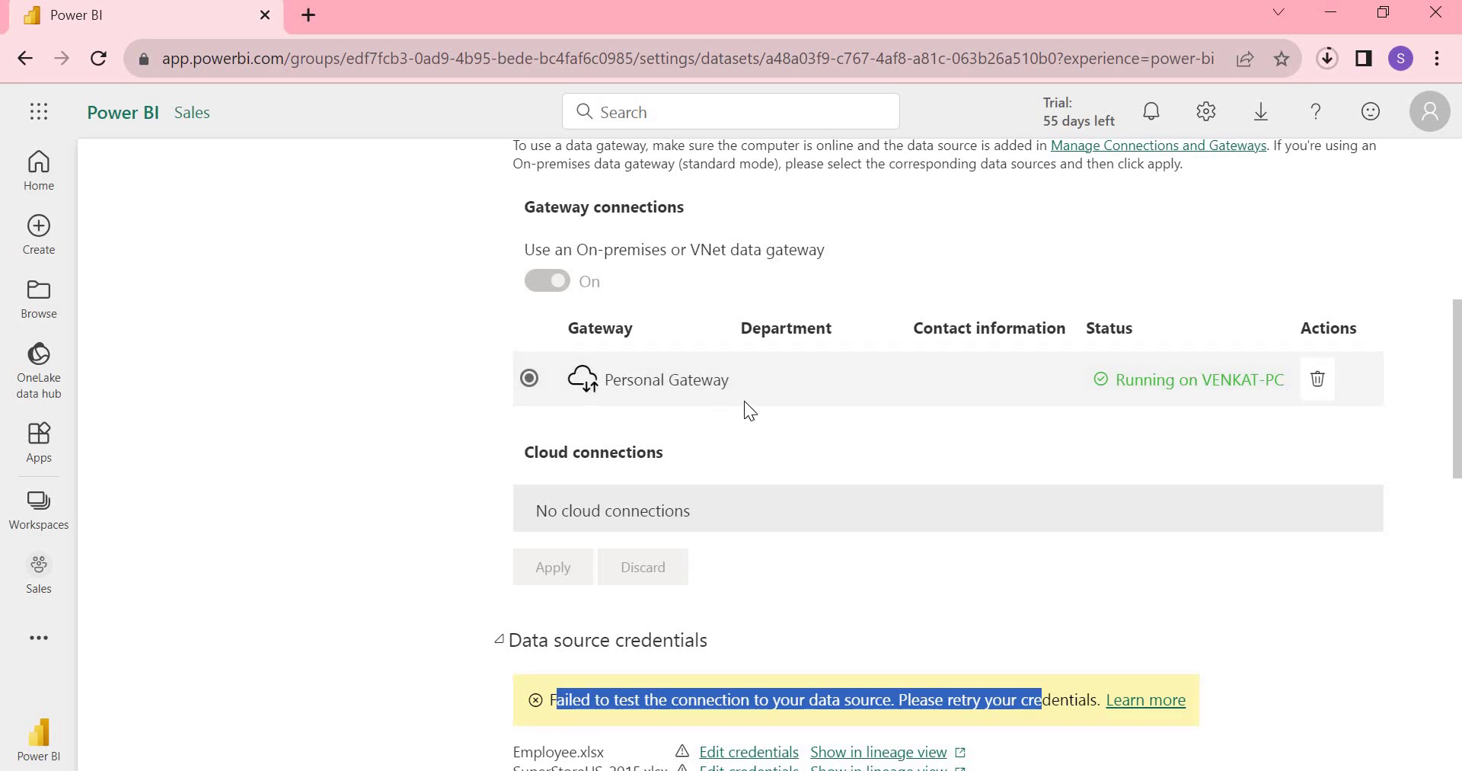
scroll(743, 482, "down", 2)
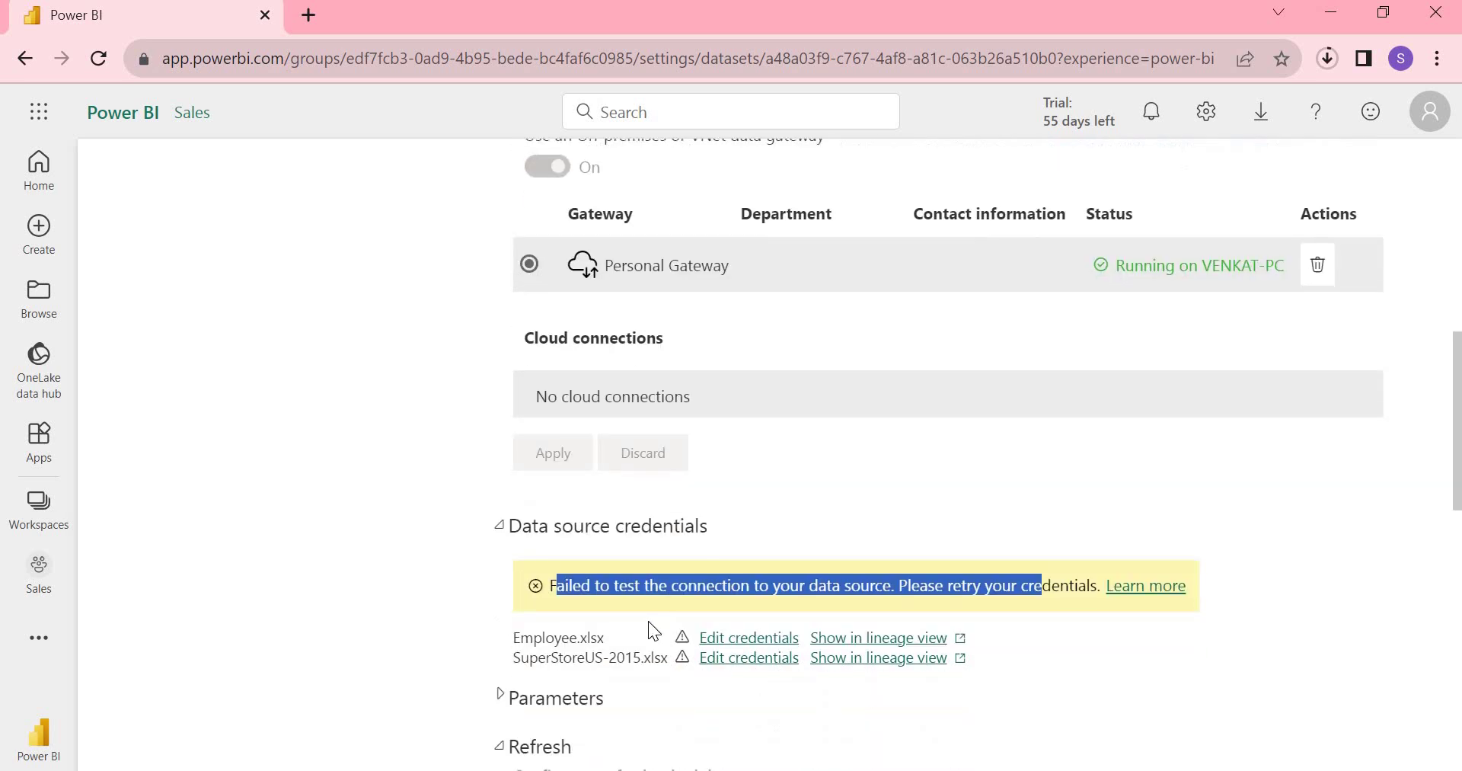
left_click_drag(515, 641, 617, 652)
scroll(590, 597, "down", 2)
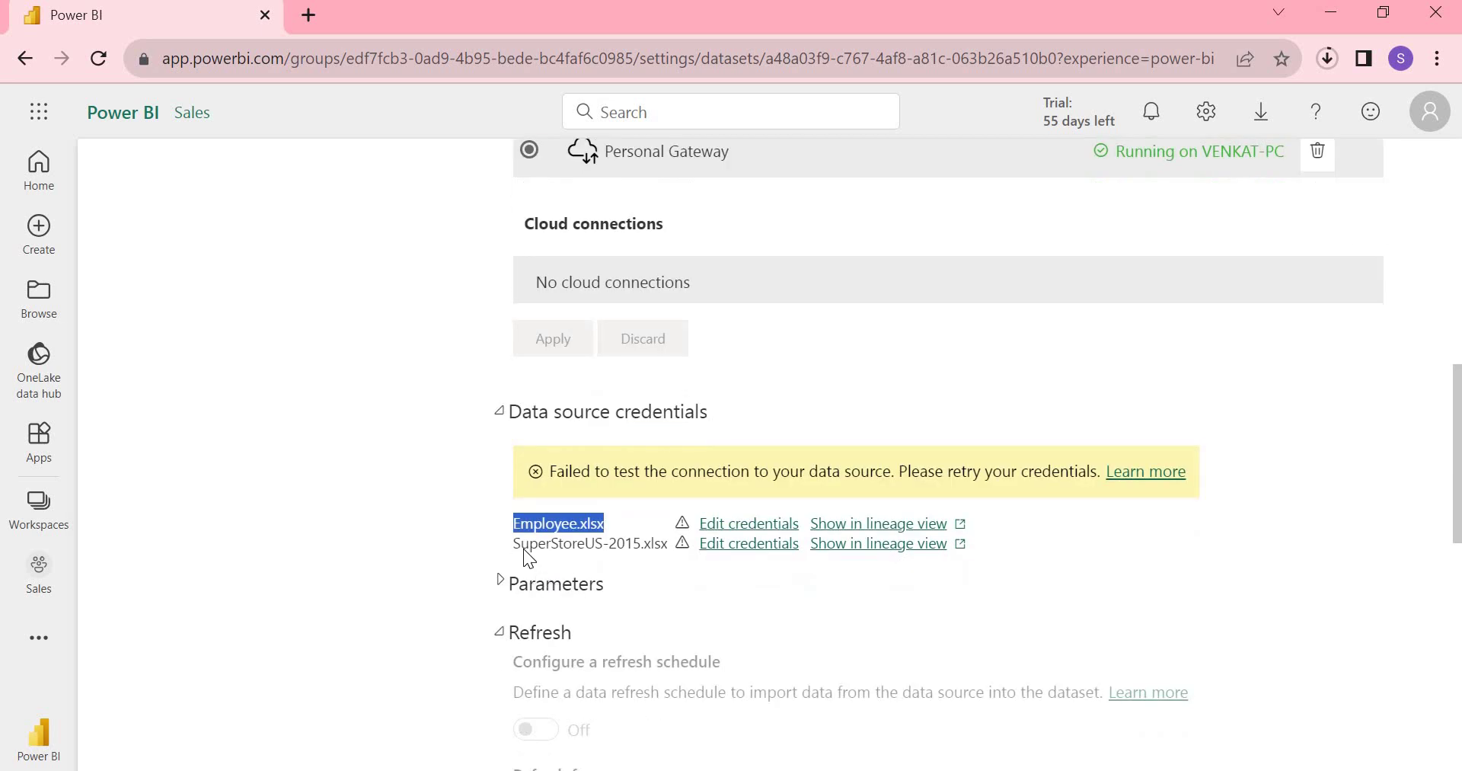
left_click_drag(524, 549, 665, 551)
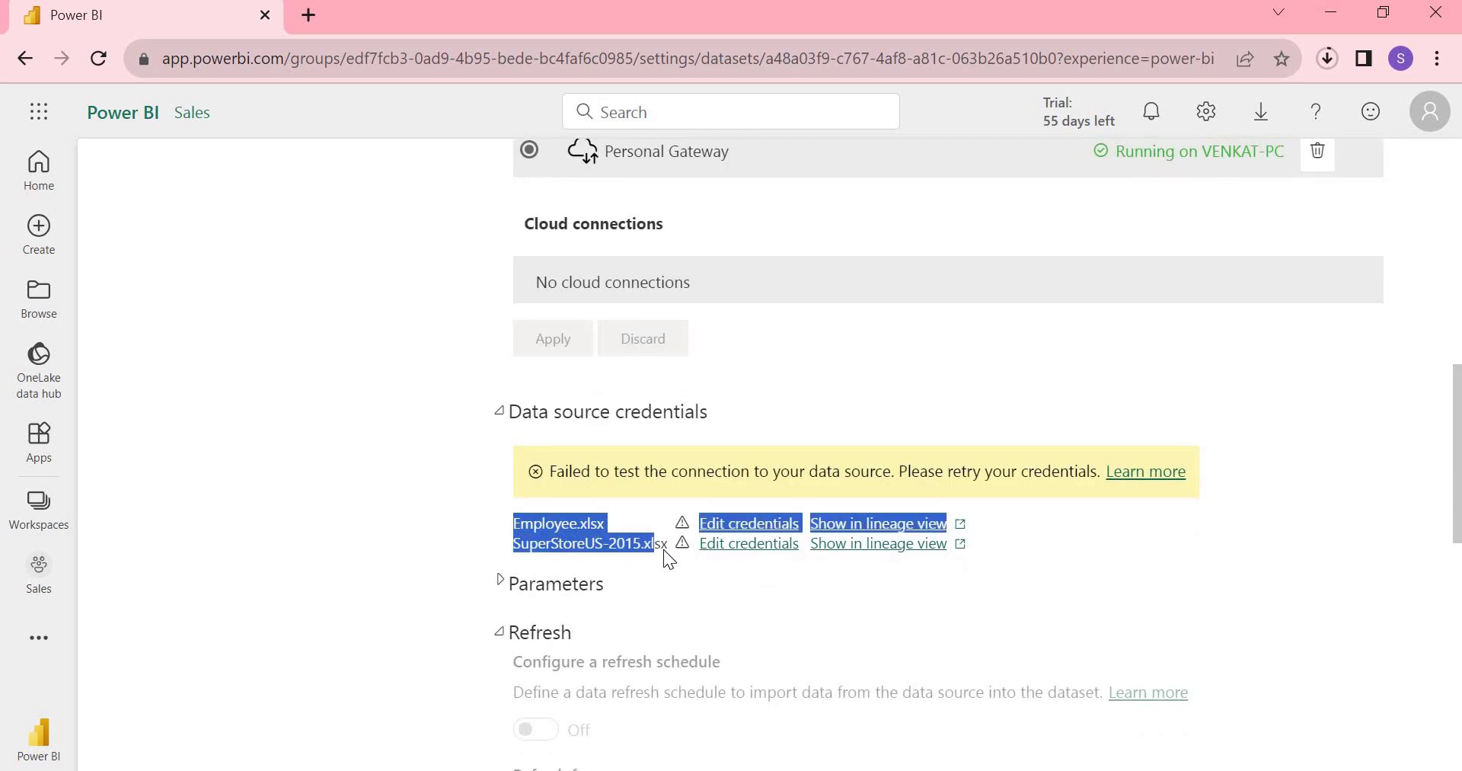
left_click(684, 576)
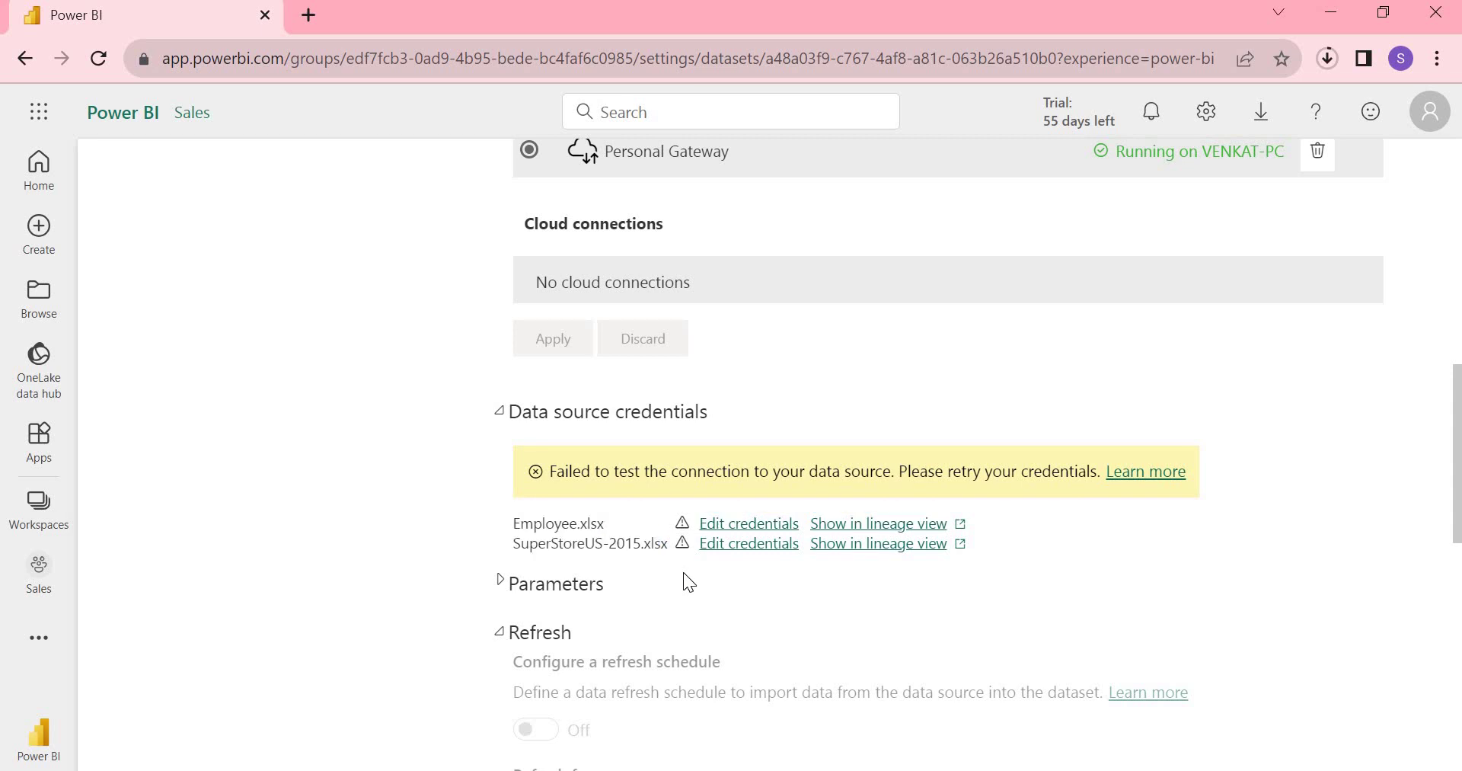
- Sign in SuperStoreUS-2015.xlsx credentials with the privacy level set to Organizational
left_click(736, 544)
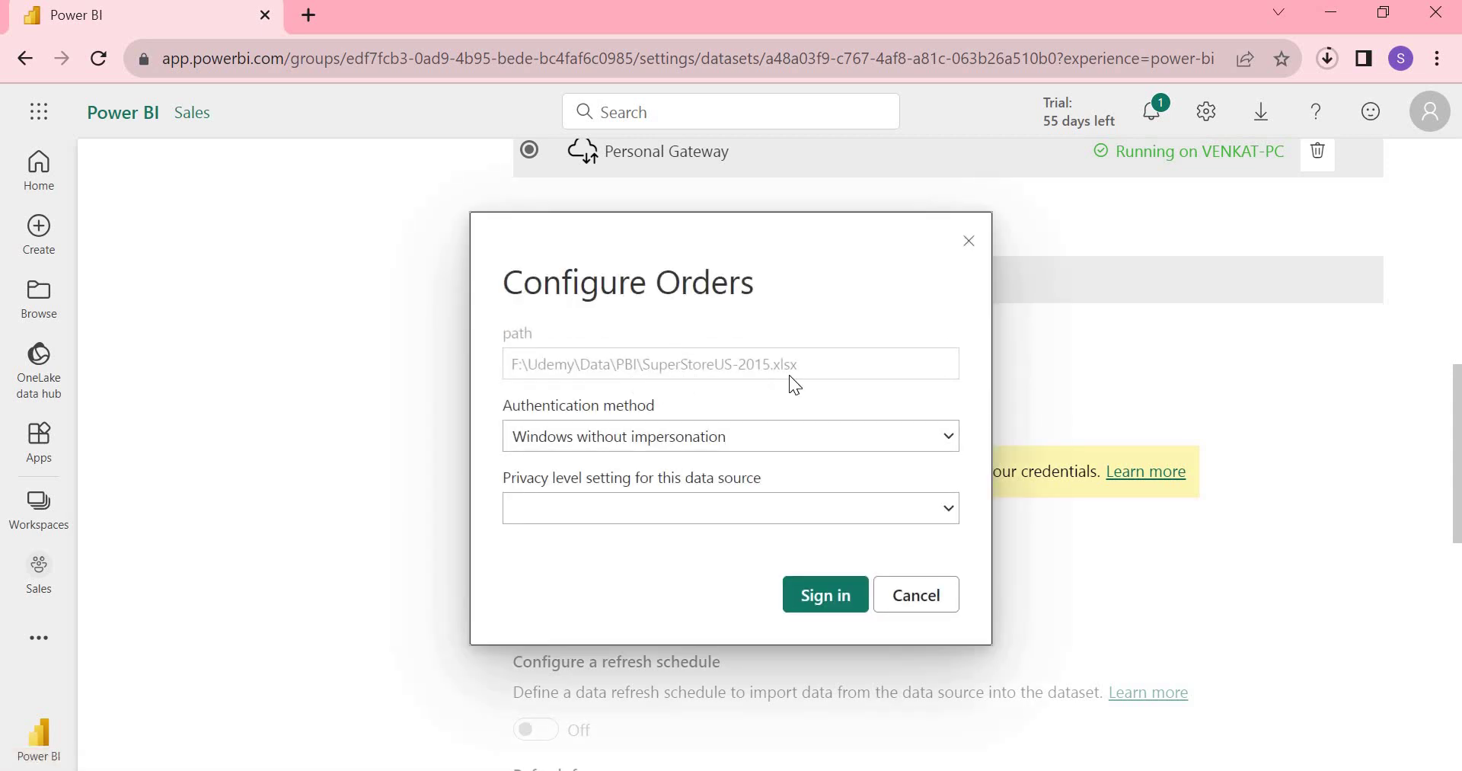
left_click_drag(798, 364, 507, 364)
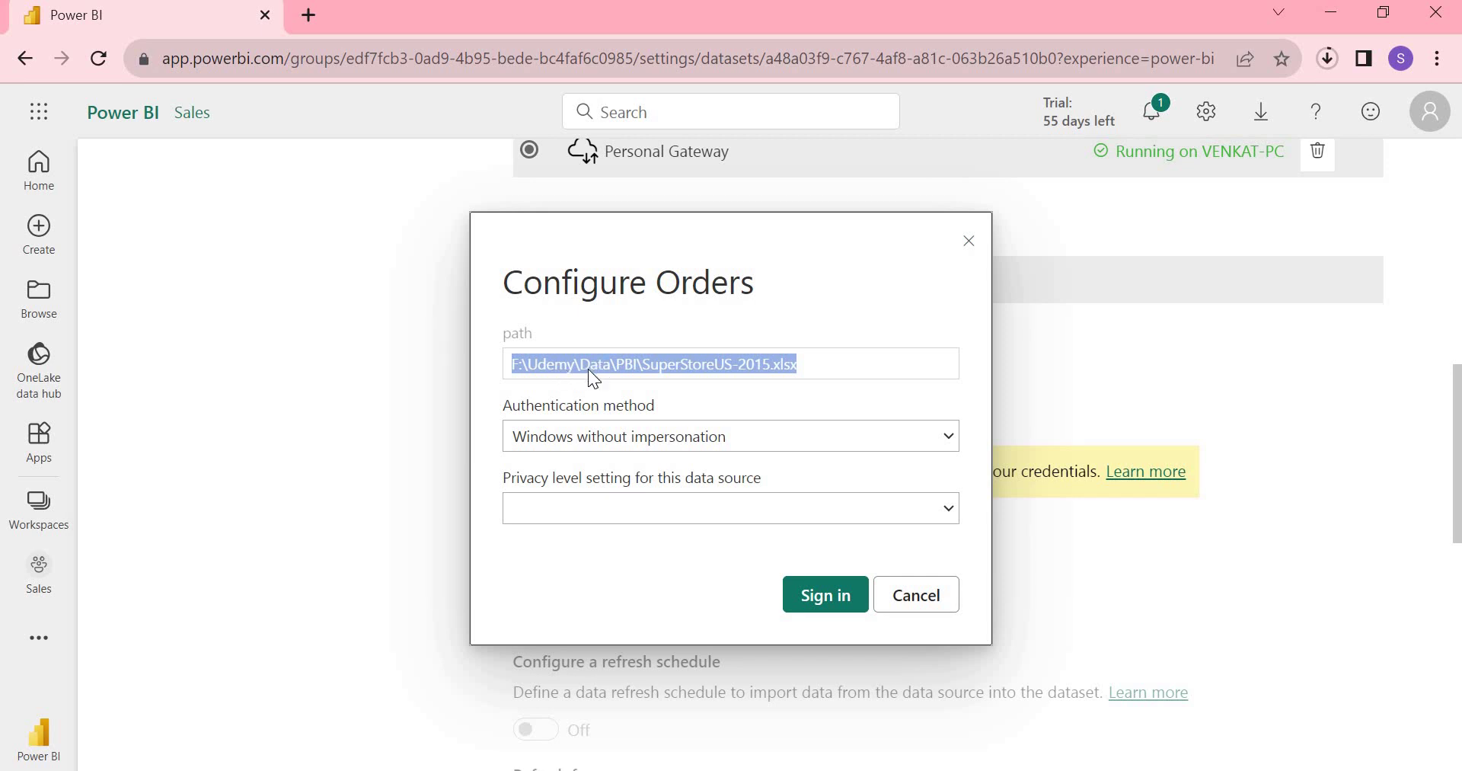
left_click(674, 367)
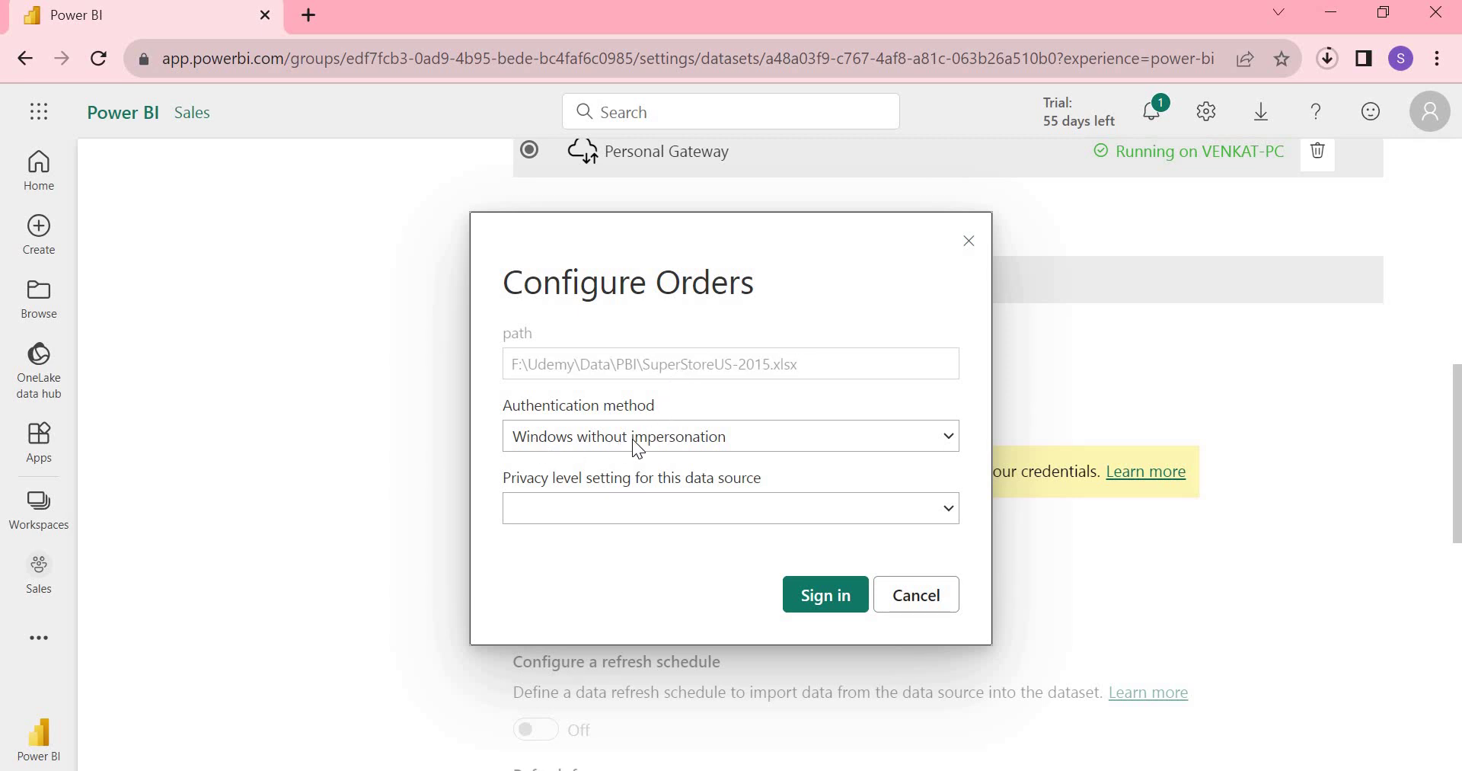
left_click(624, 504)
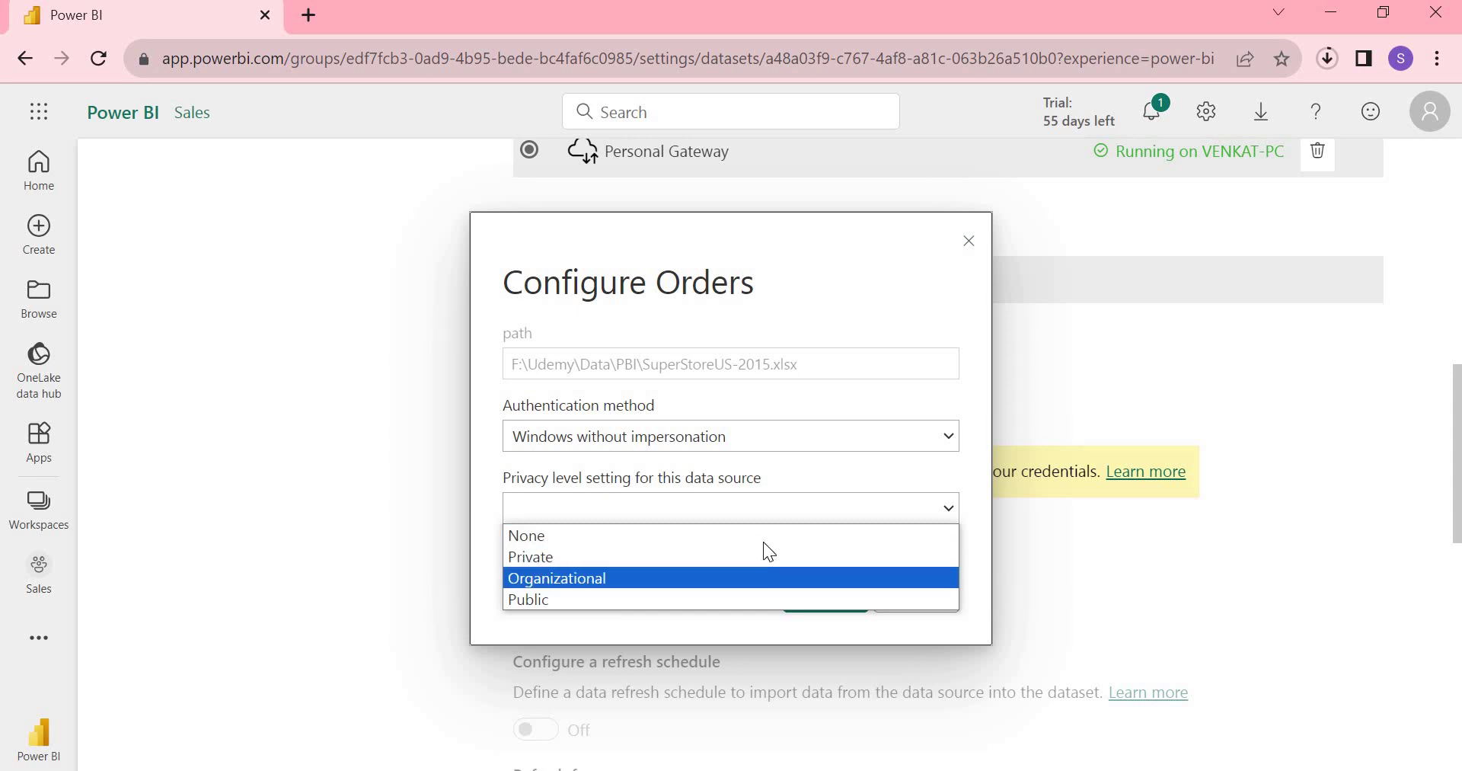
left_click(766, 578)
left_click(824, 598)
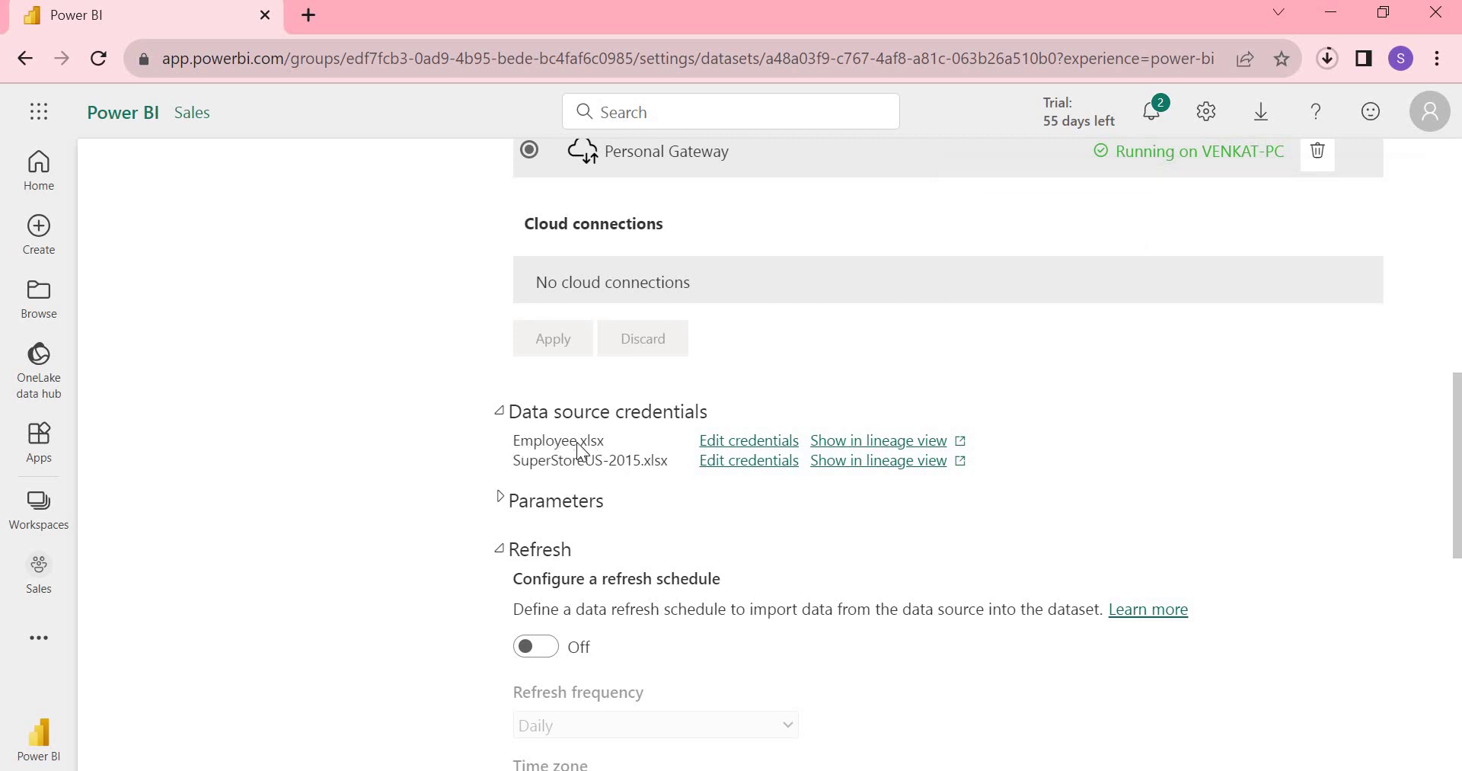
- Switch Configure a refresh schedule to On for the Orders dataset
double_click(601, 441)
left_click_drag(515, 461, 627, 520)
scroll(628, 519, "down", 2)
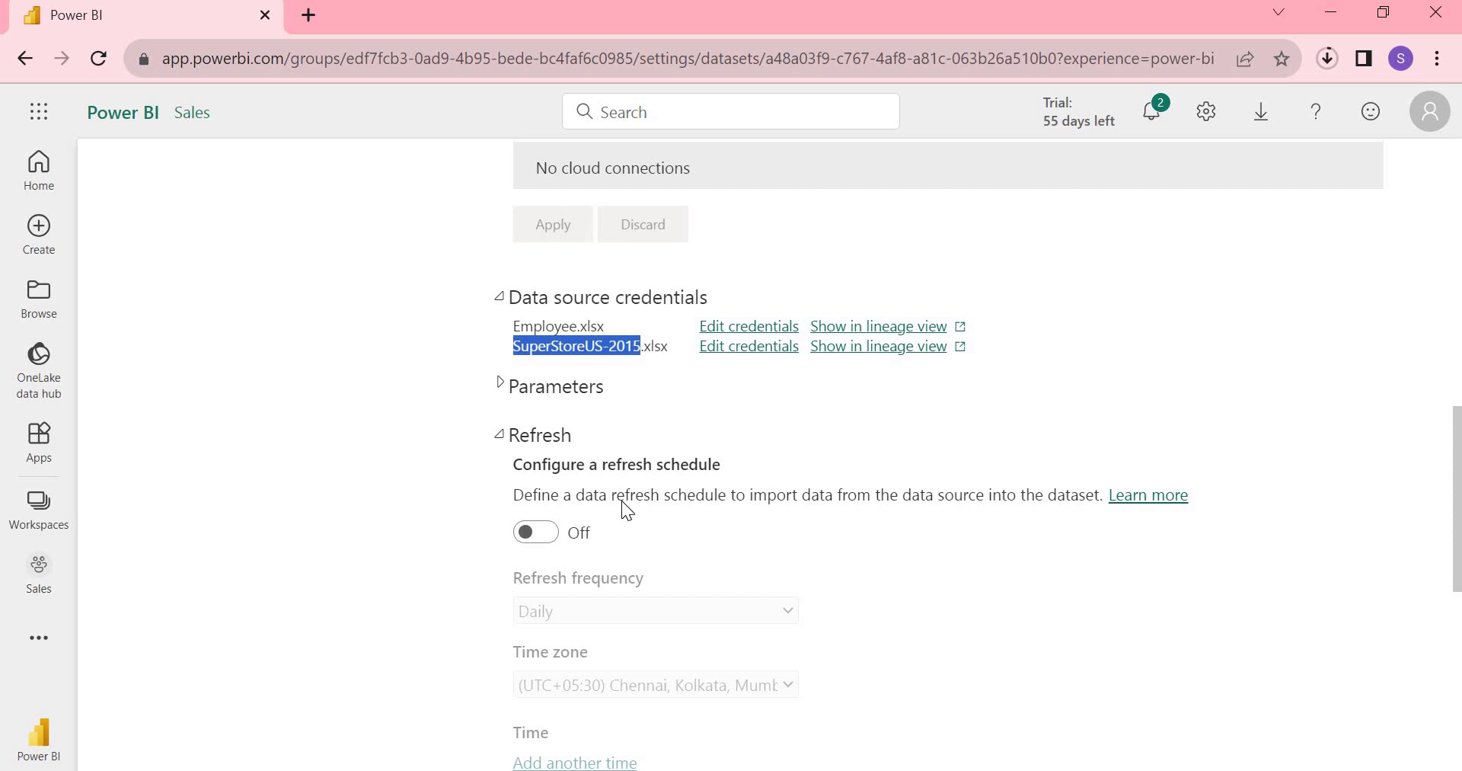
scroll(622, 503, "down", 2)
left_click_drag(559, 351, 739, 417)
left_click(738, 417)
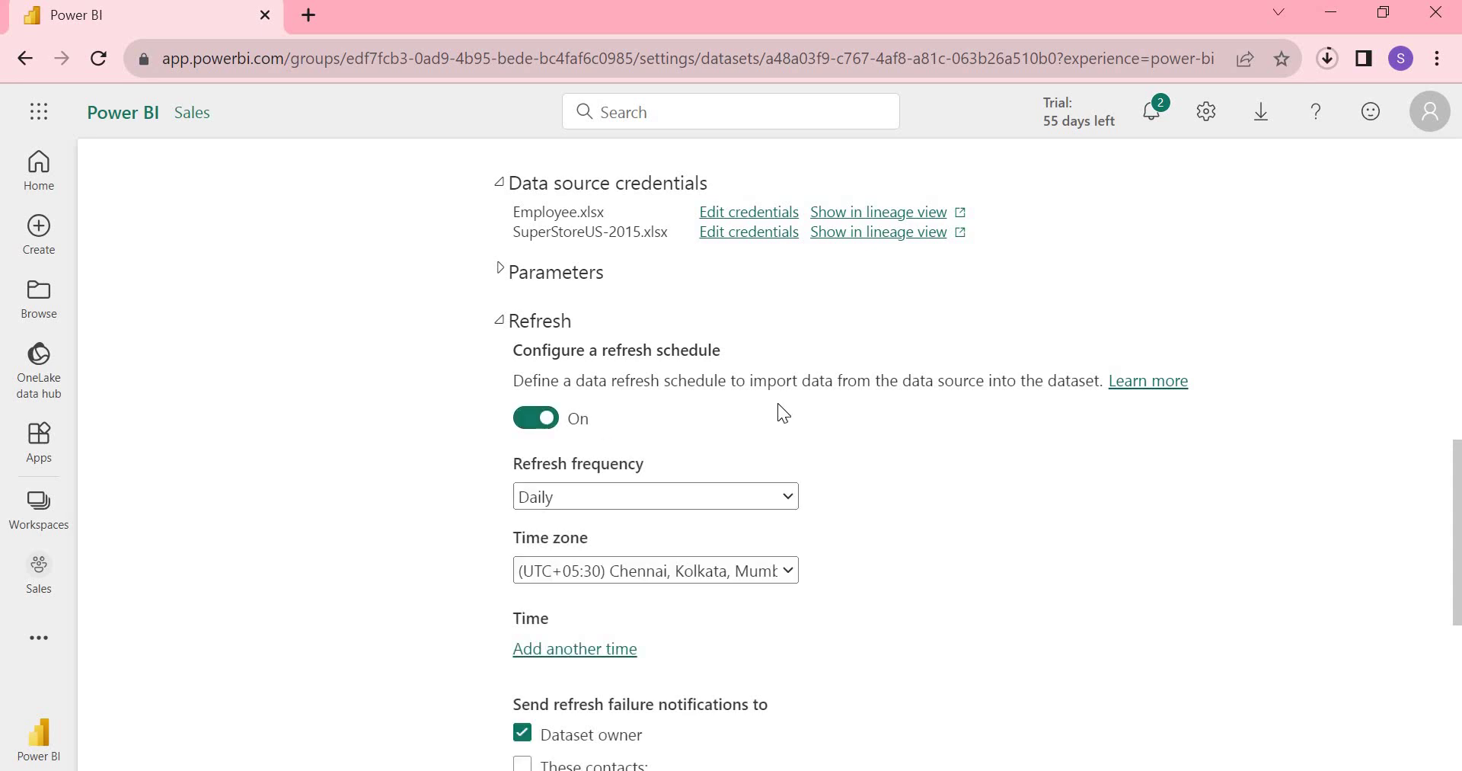
- Set the refresh frequency to Daily after briefly trying Weekly
scroll(779, 404, "down", 2)
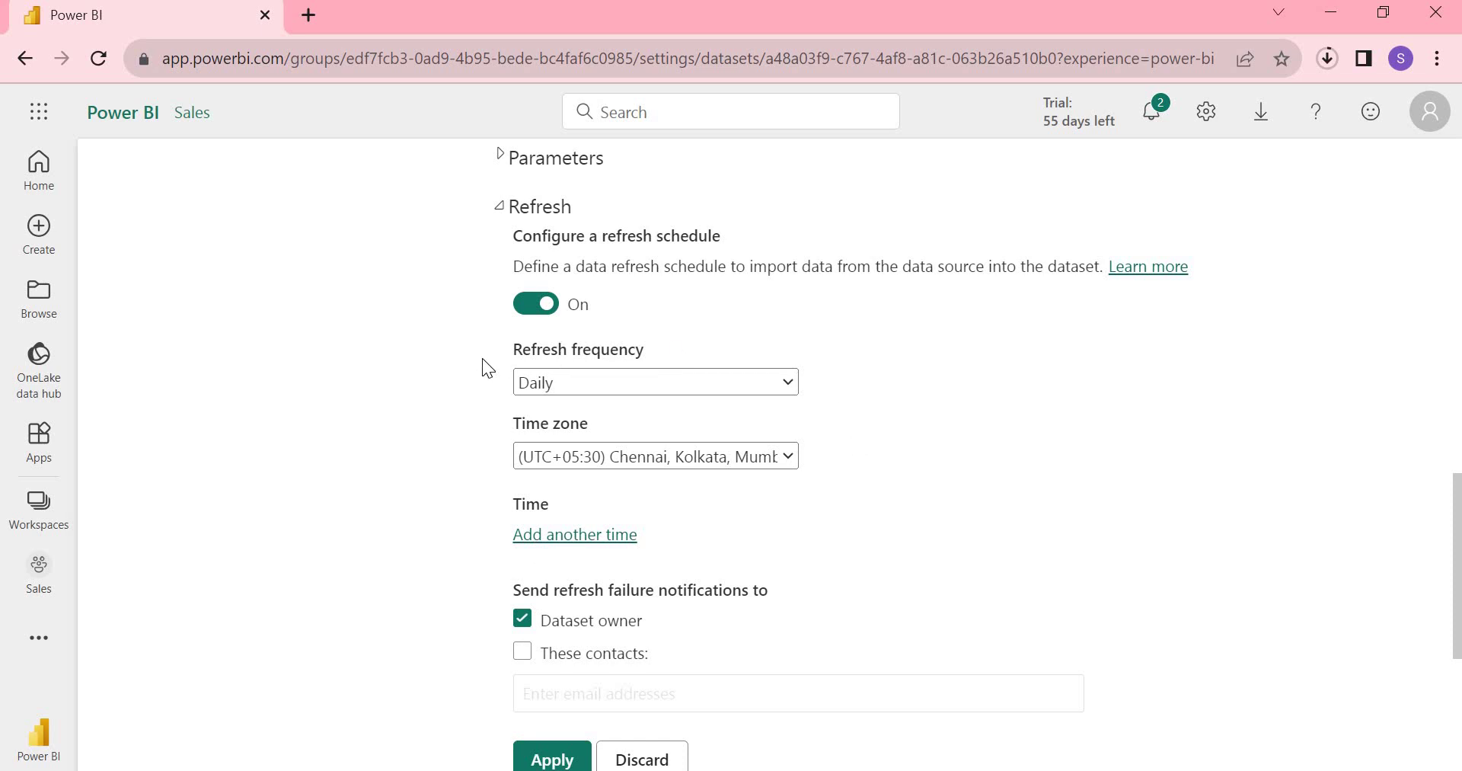
left_click(570, 381)
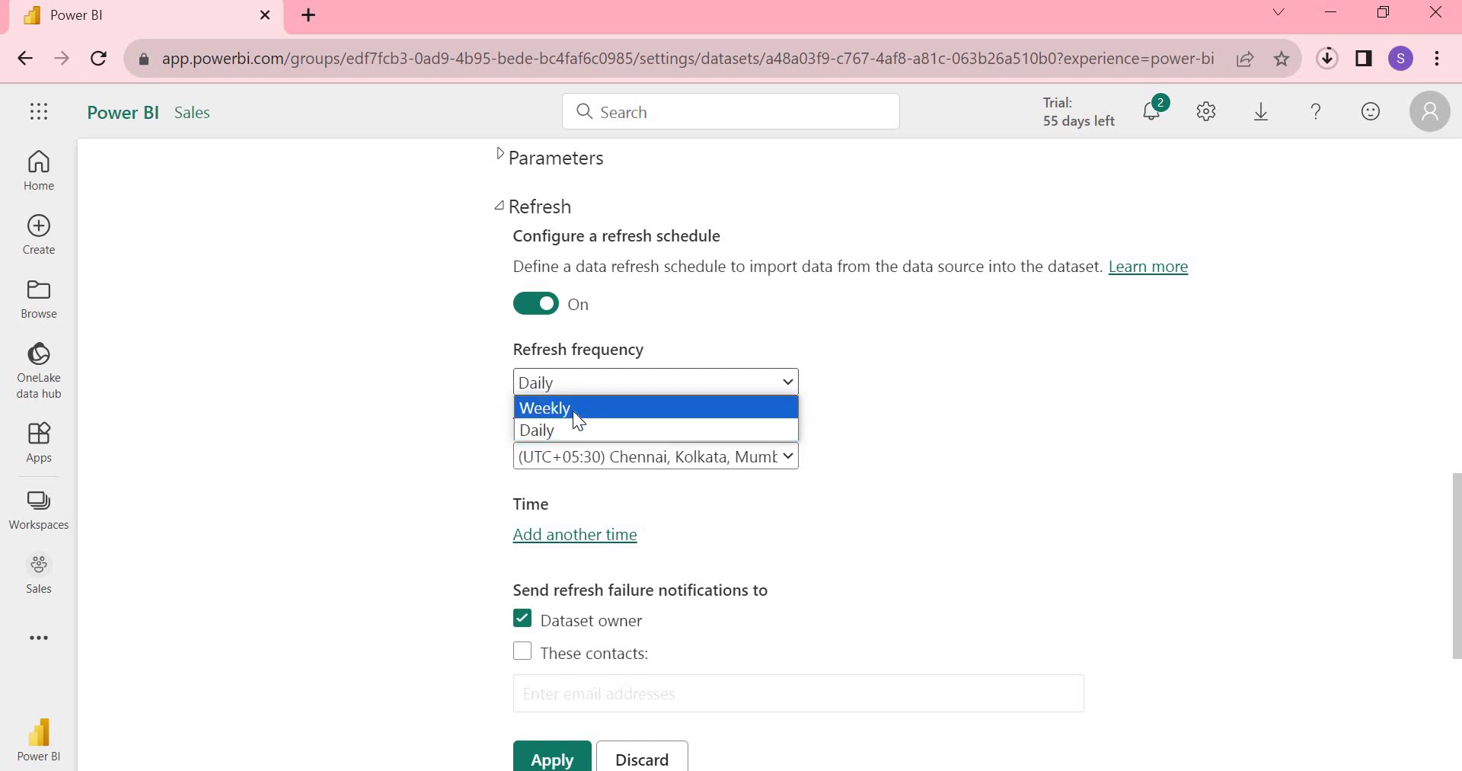
left_click(573, 409)
scroll(586, 411, "down", 1)
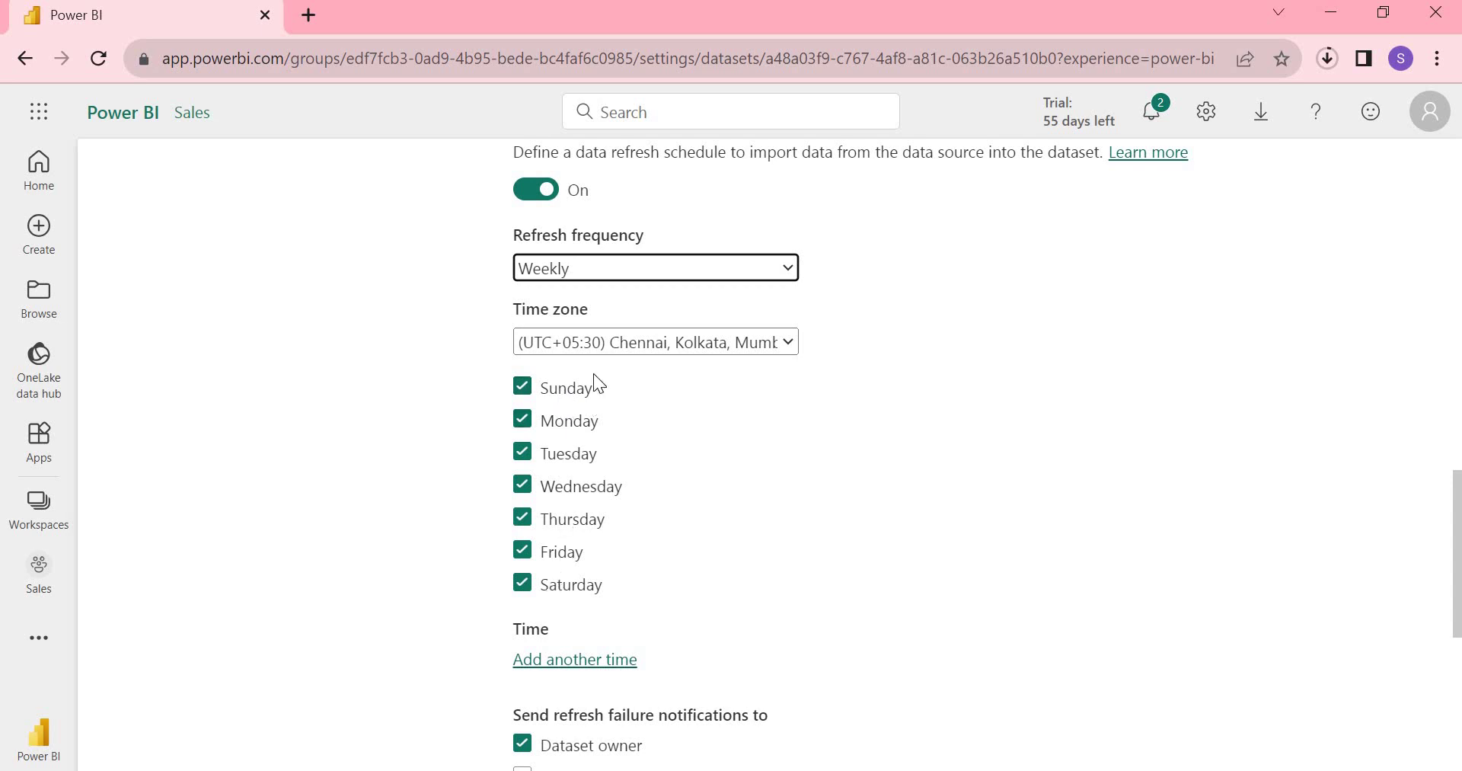
left_click(568, 268)
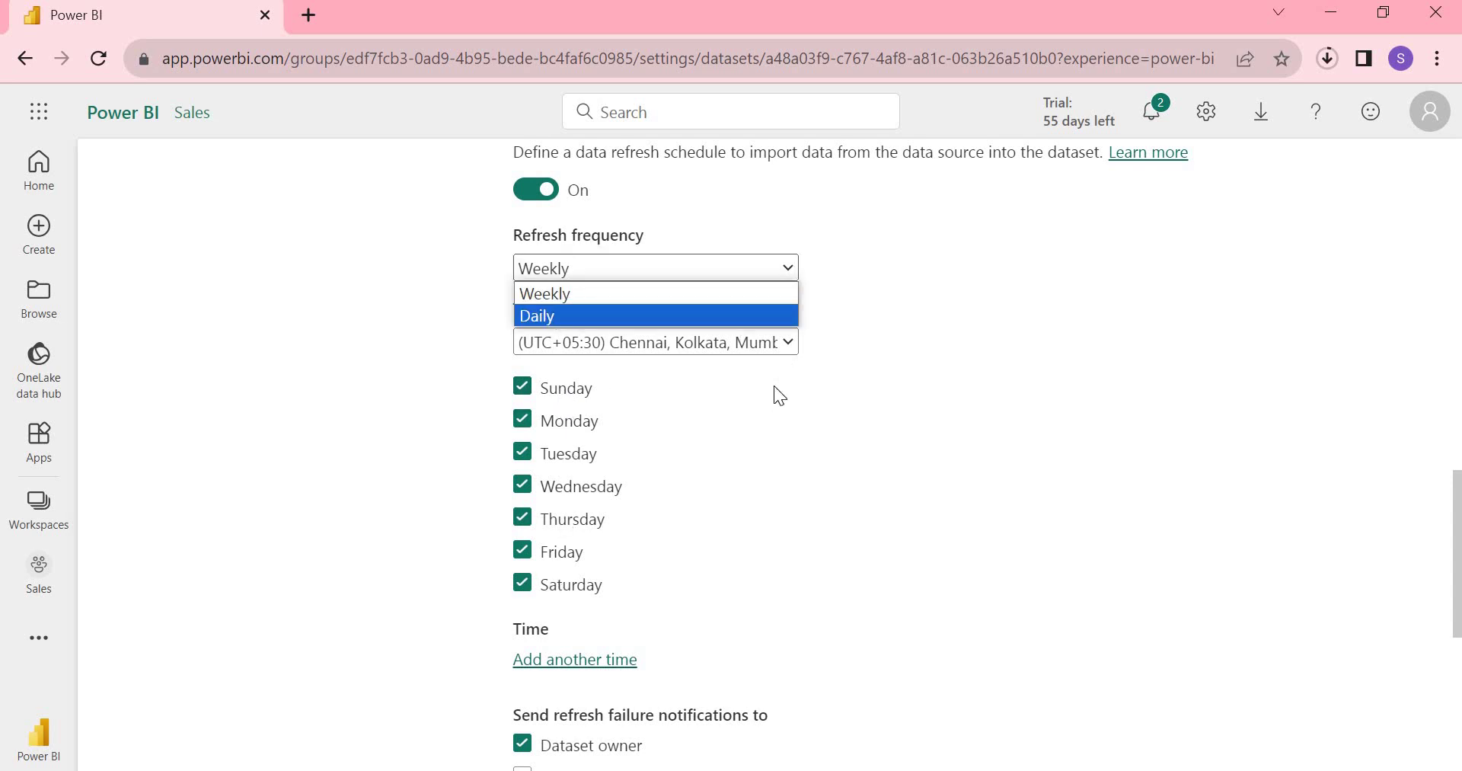
key("Return")
scroll(732, 378, "down", 1)
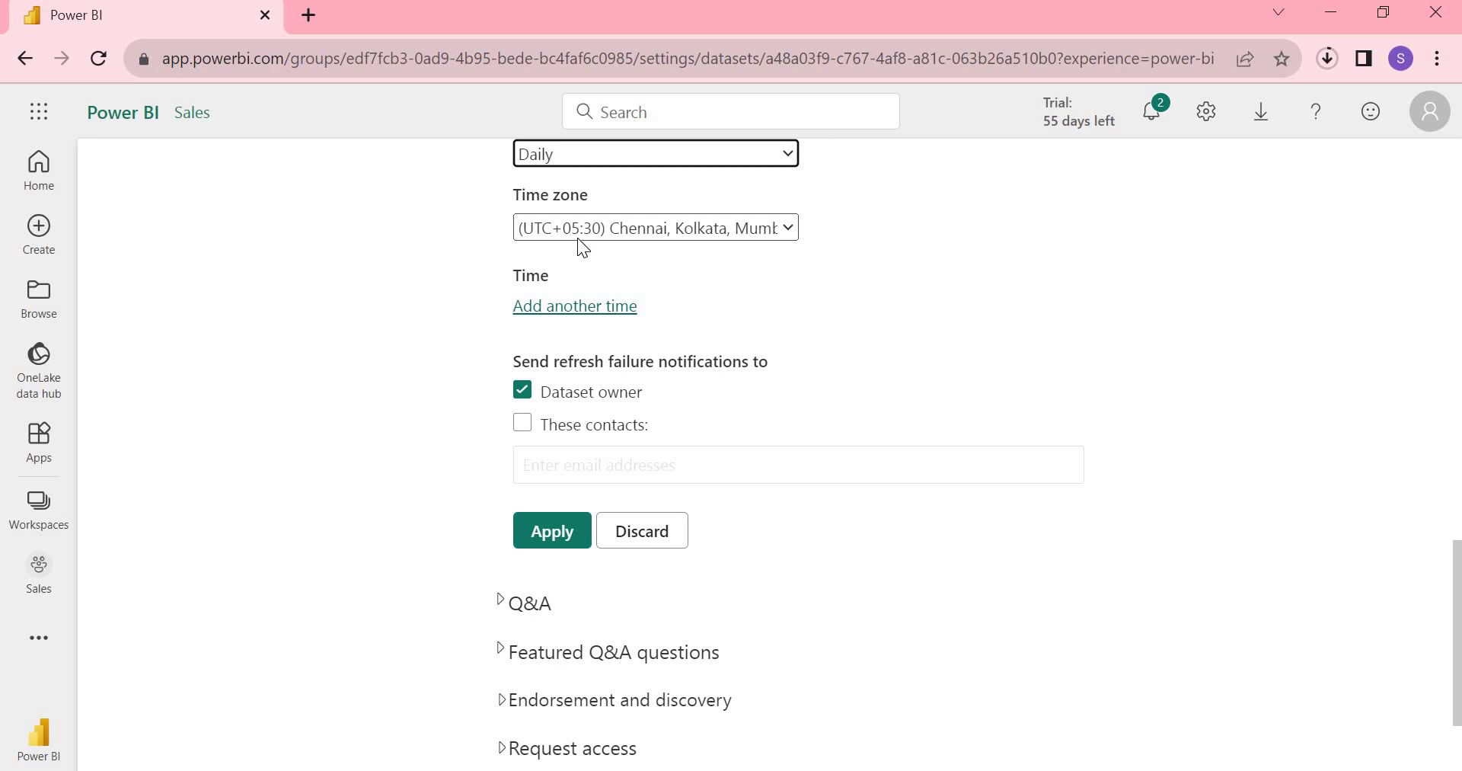
- Set the first refresh time to 5:00 AM and add a second at 8:00 AM
left_click(587, 305)
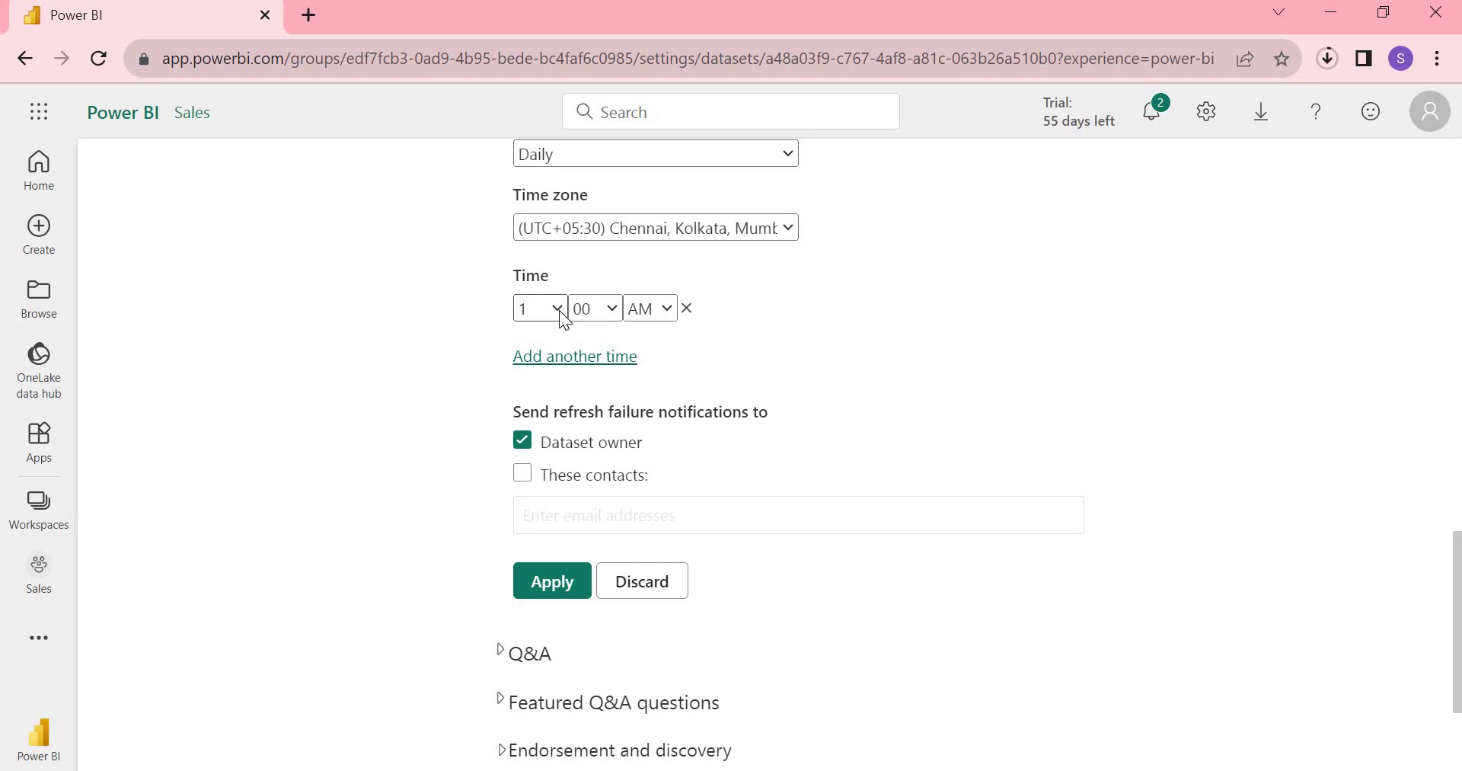
left_click(559, 309)
left_click(539, 418)
left_click(598, 355)
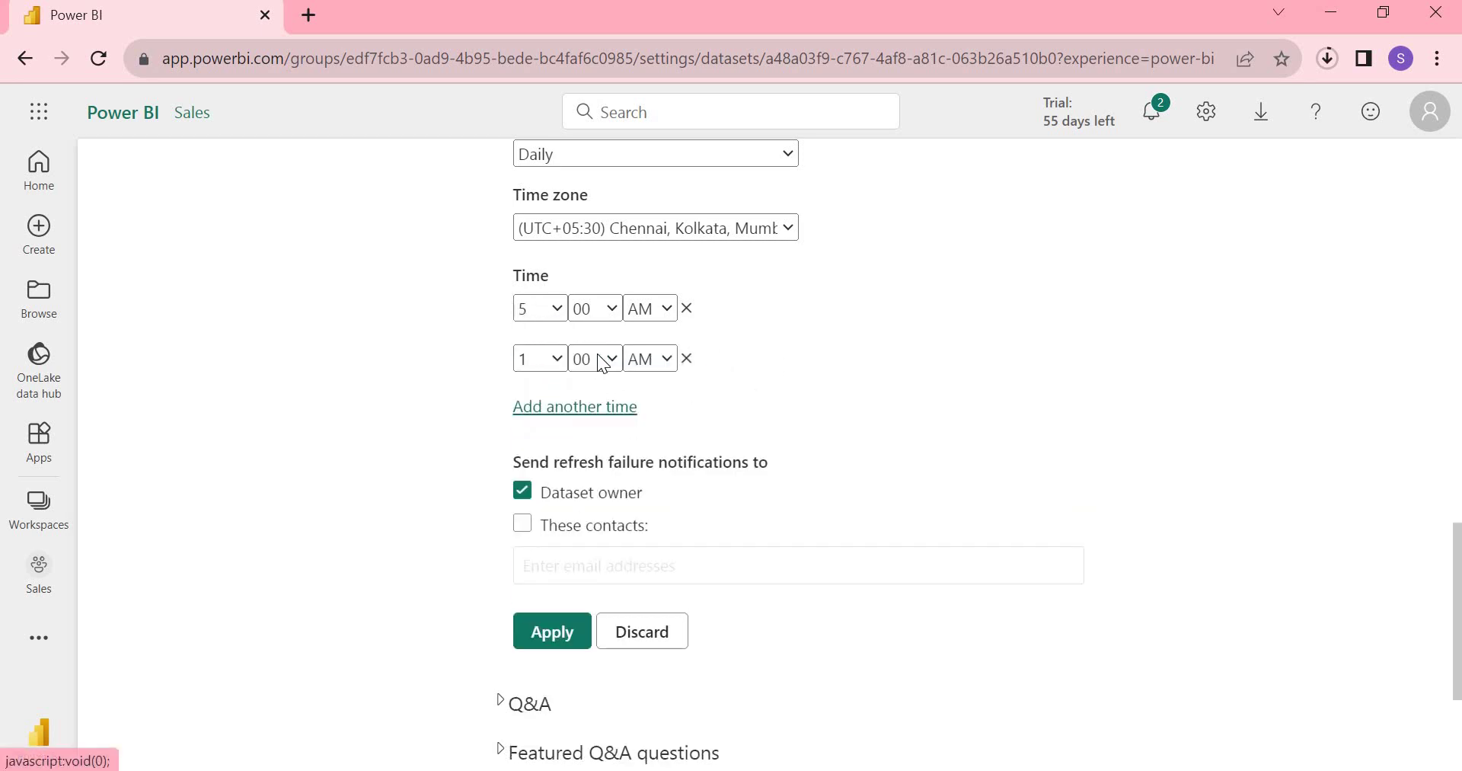
left_click(555, 362)
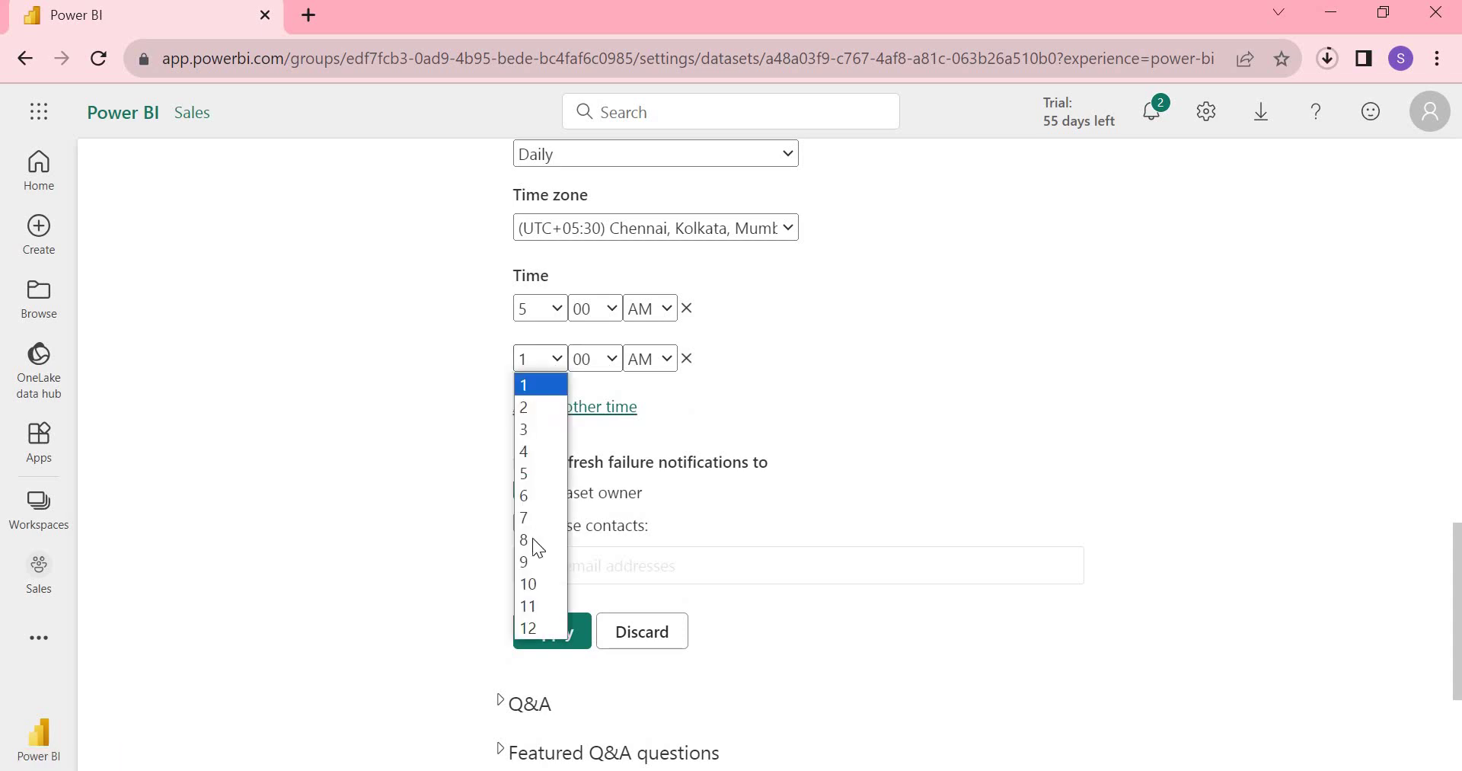
left_click(604, 359)
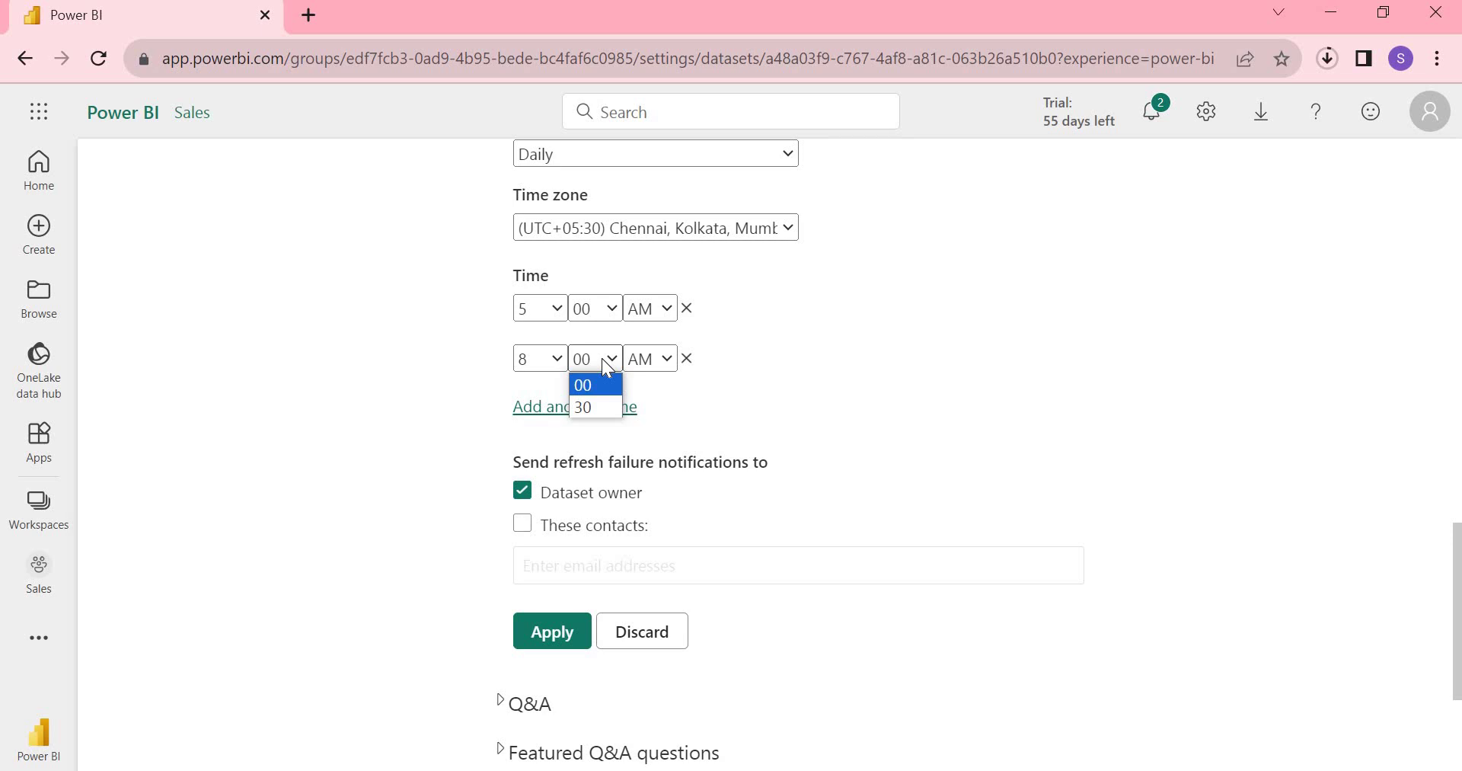
left_click(862, 340)
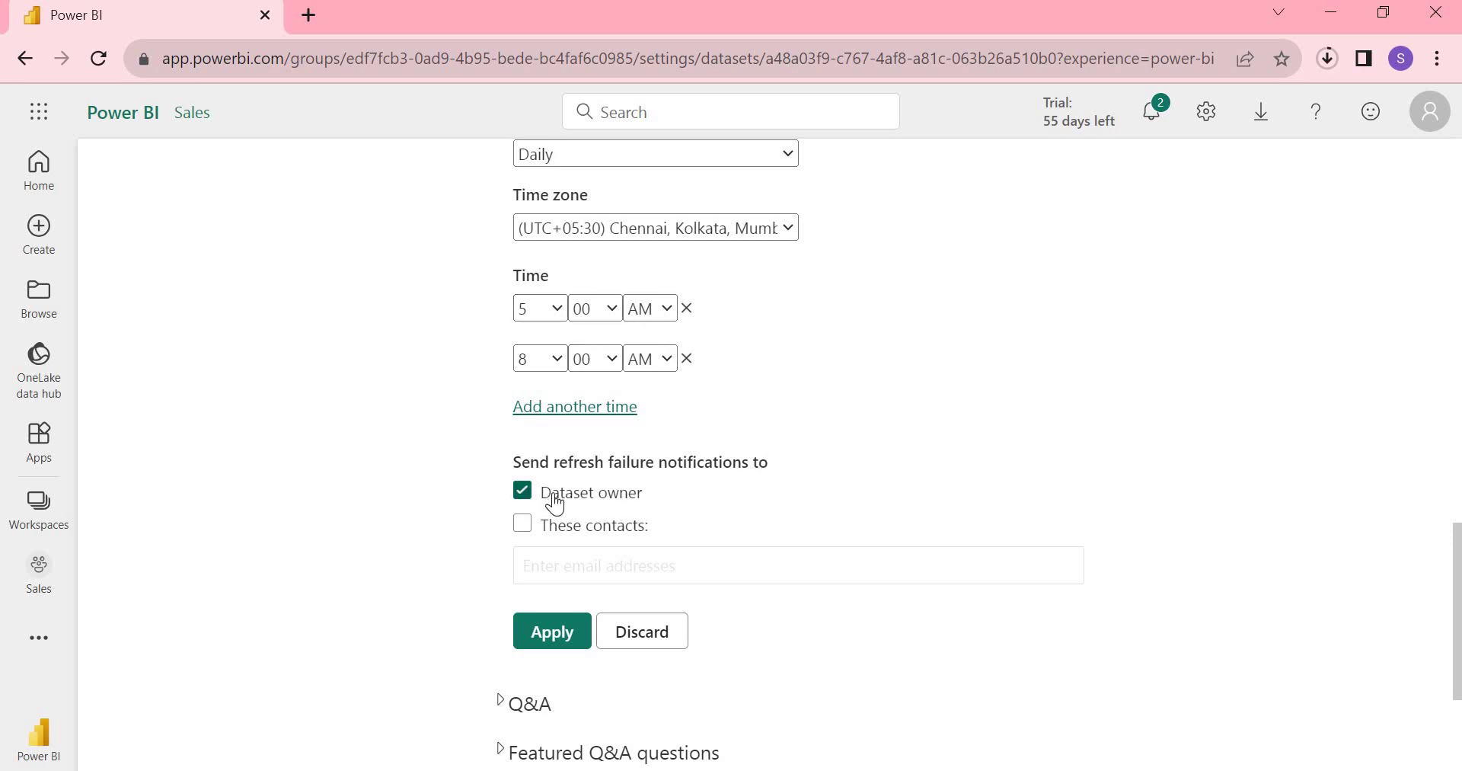
- Add an extra contact for refresh failure notifications and apply the Orders refresh schedule
left_click_drag(513, 463, 780, 473)
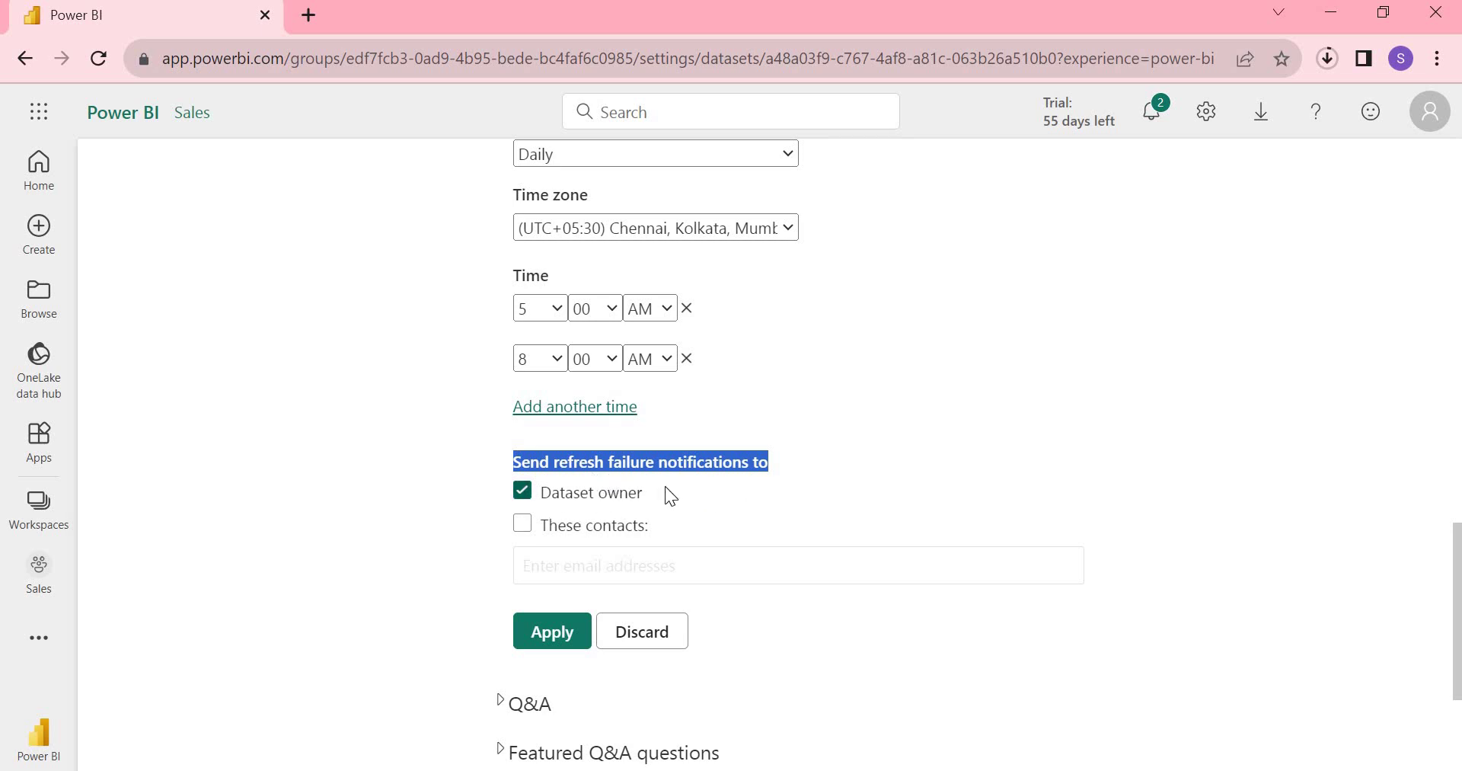
left_click(587, 546)
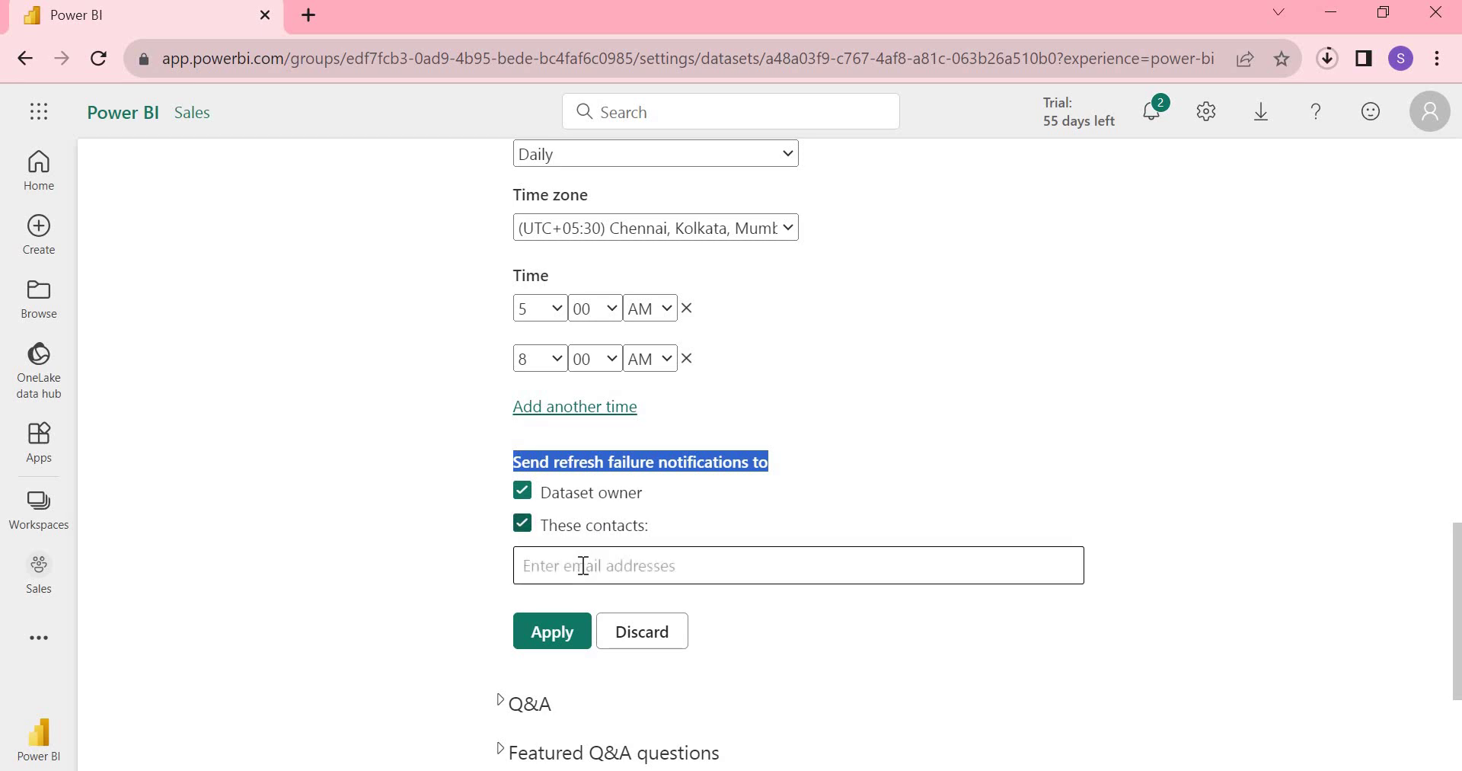
left_click(584, 565)
type("venkat")
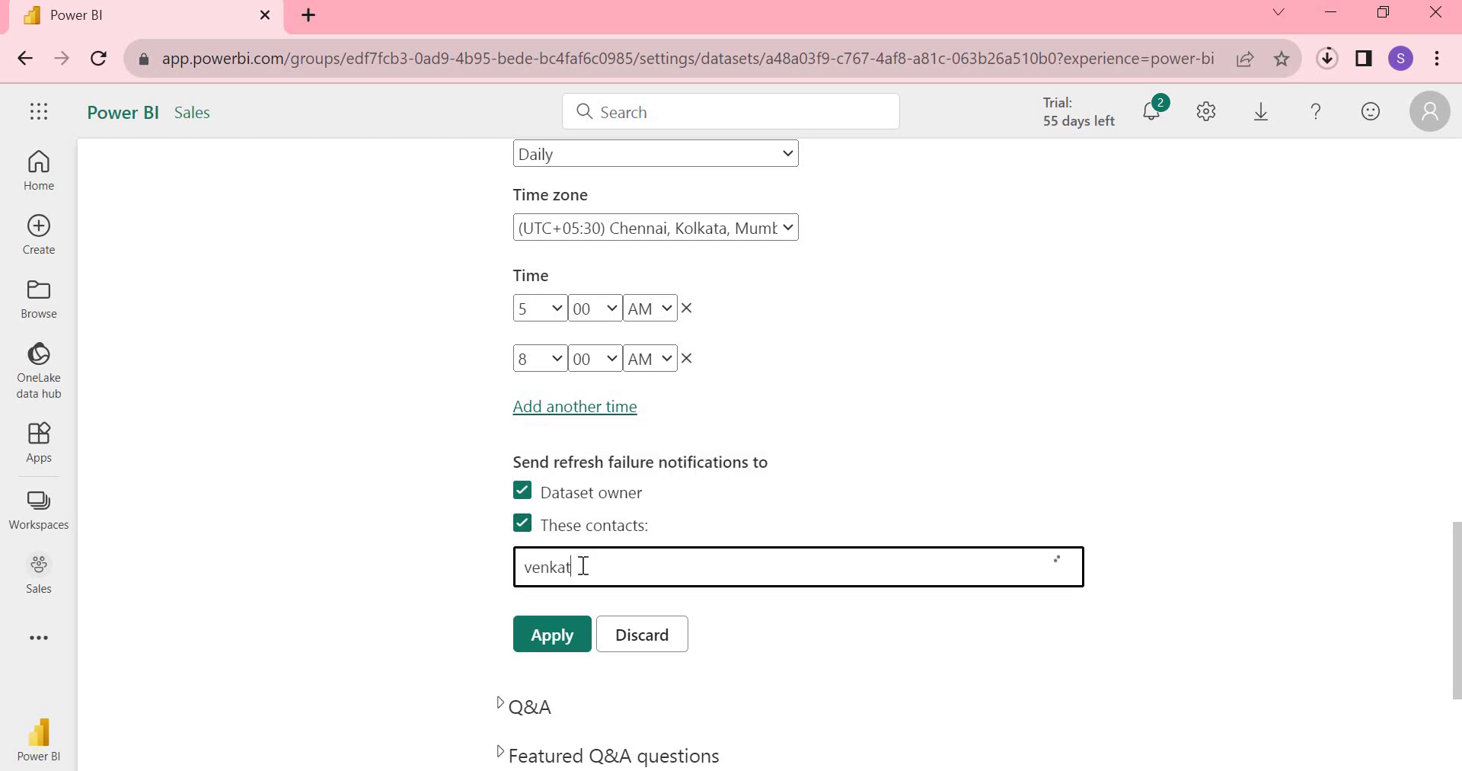
type("m")
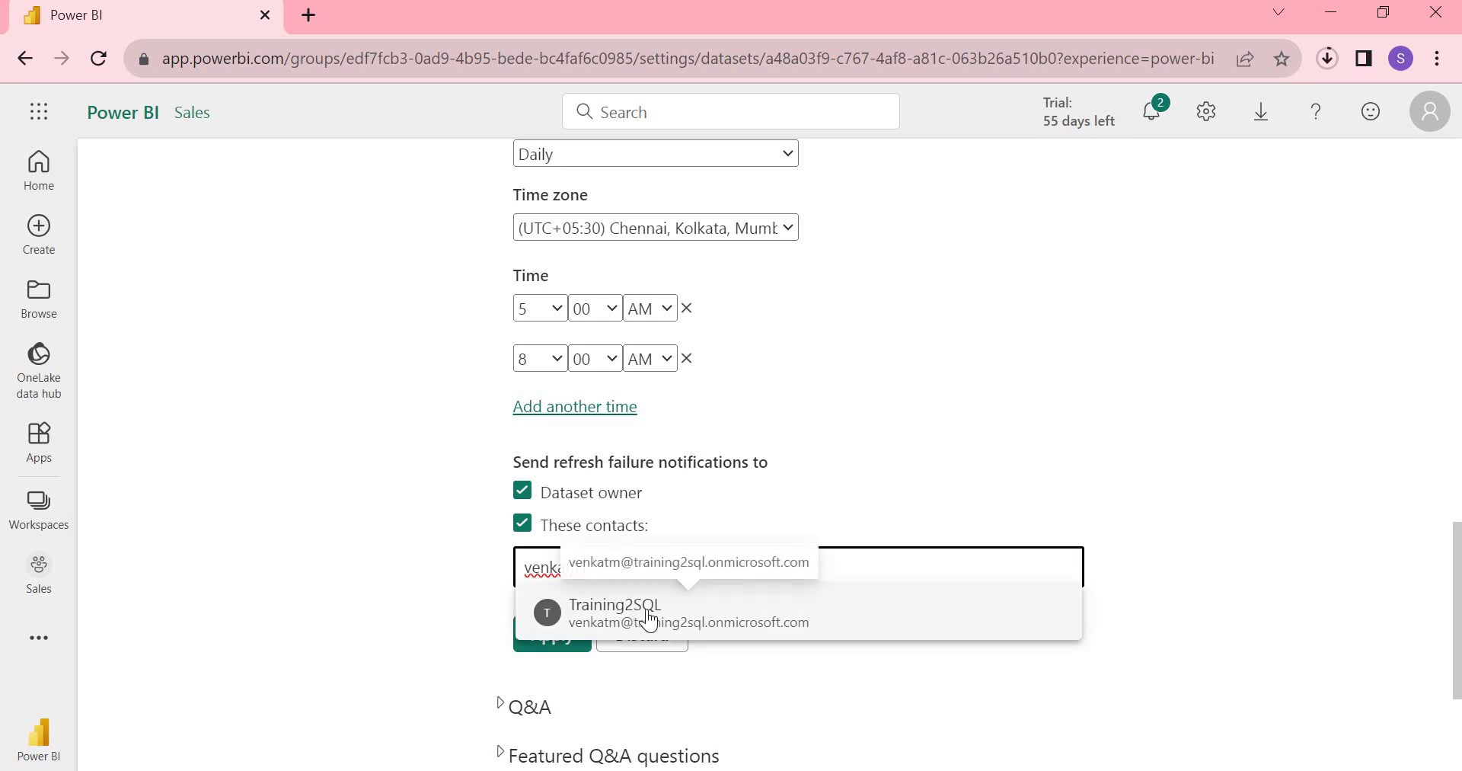
key("Return")
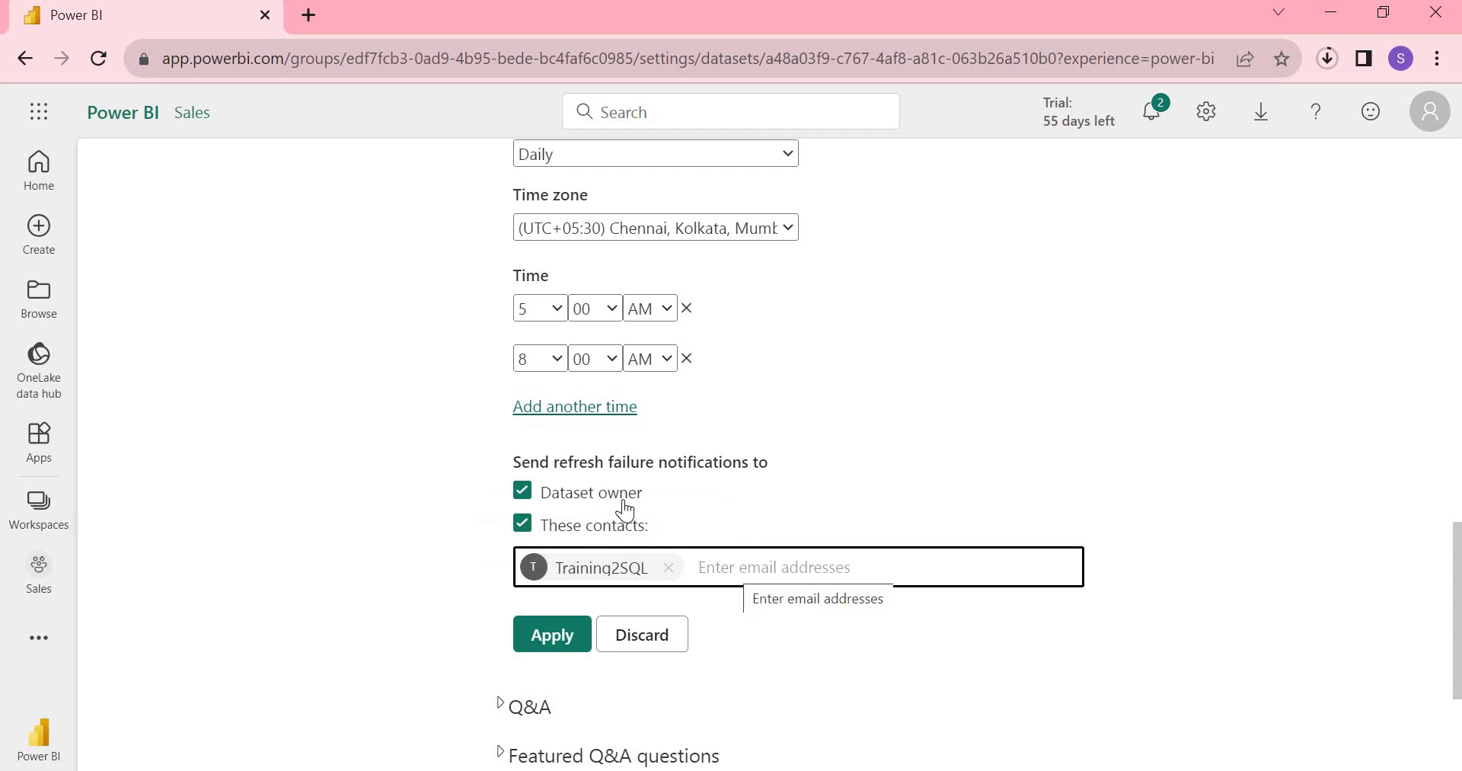
left_click(567, 636)
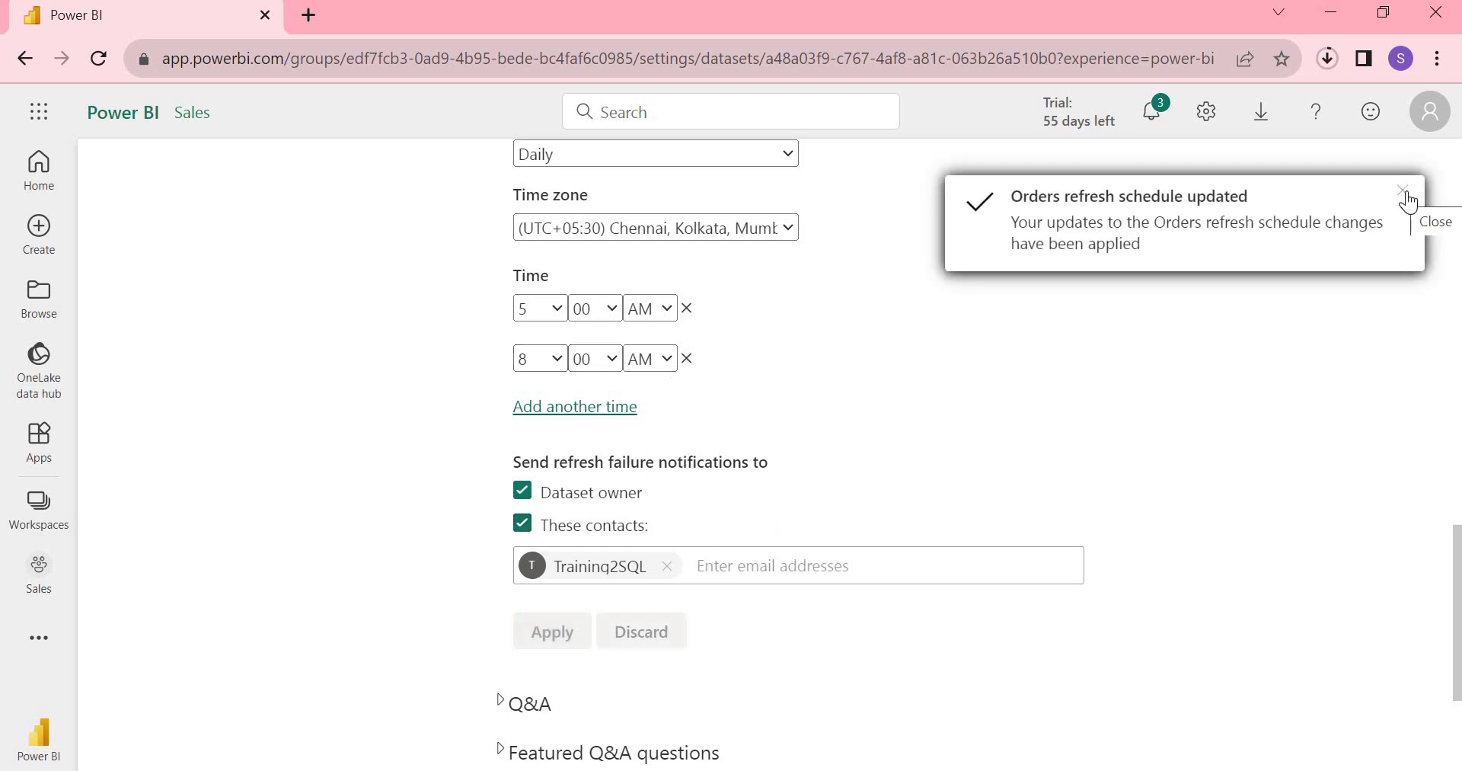
- Open the Sales workspace from the Workspaces list
scroll(845, 523, "up", 8)
left_click(36, 512)
left_click(157, 419)
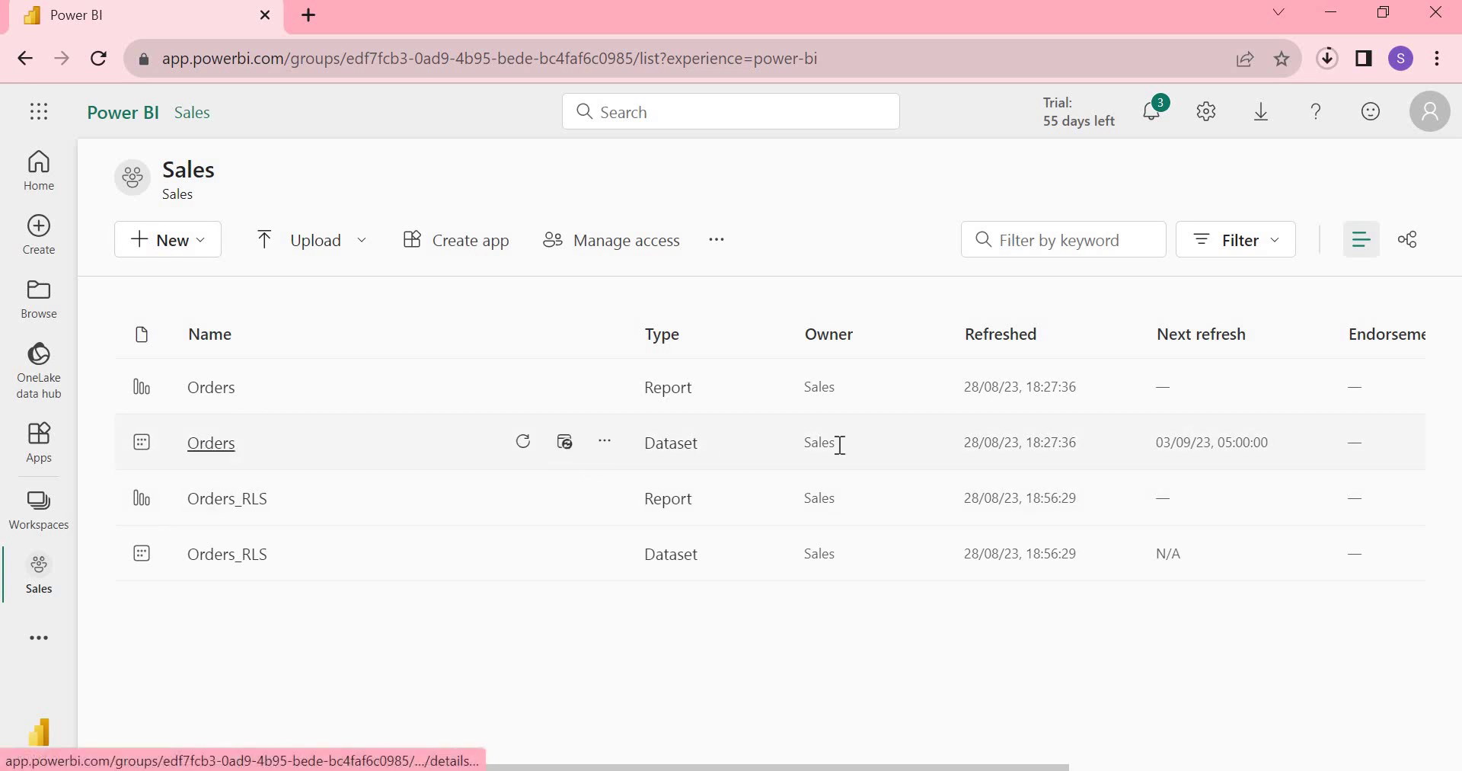
- Check the Orders dataset's last and next refresh times, refresh it now, then open the Orders report
left_click_drag(1073, 440, 964, 441)
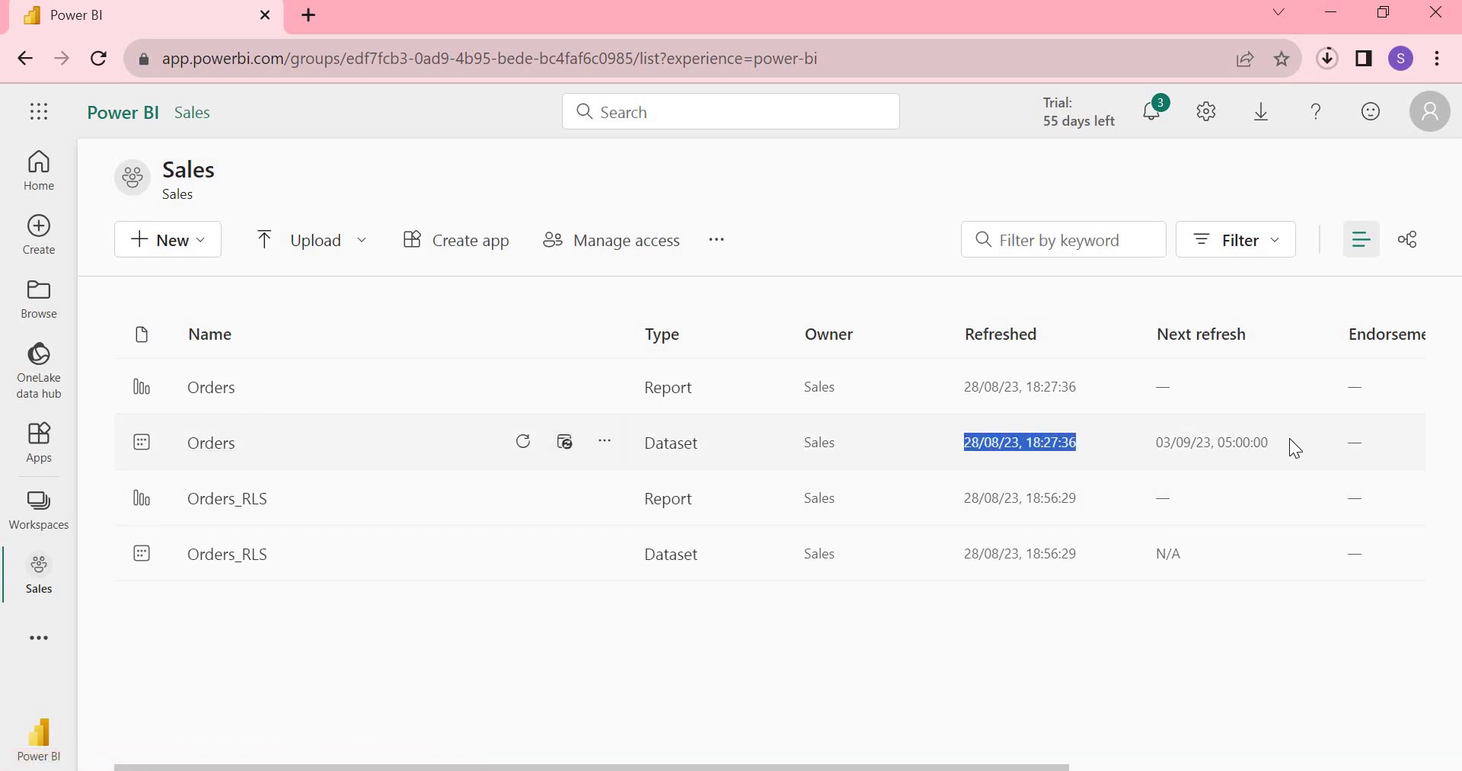
left_click_drag(1268, 442, 1156, 442)
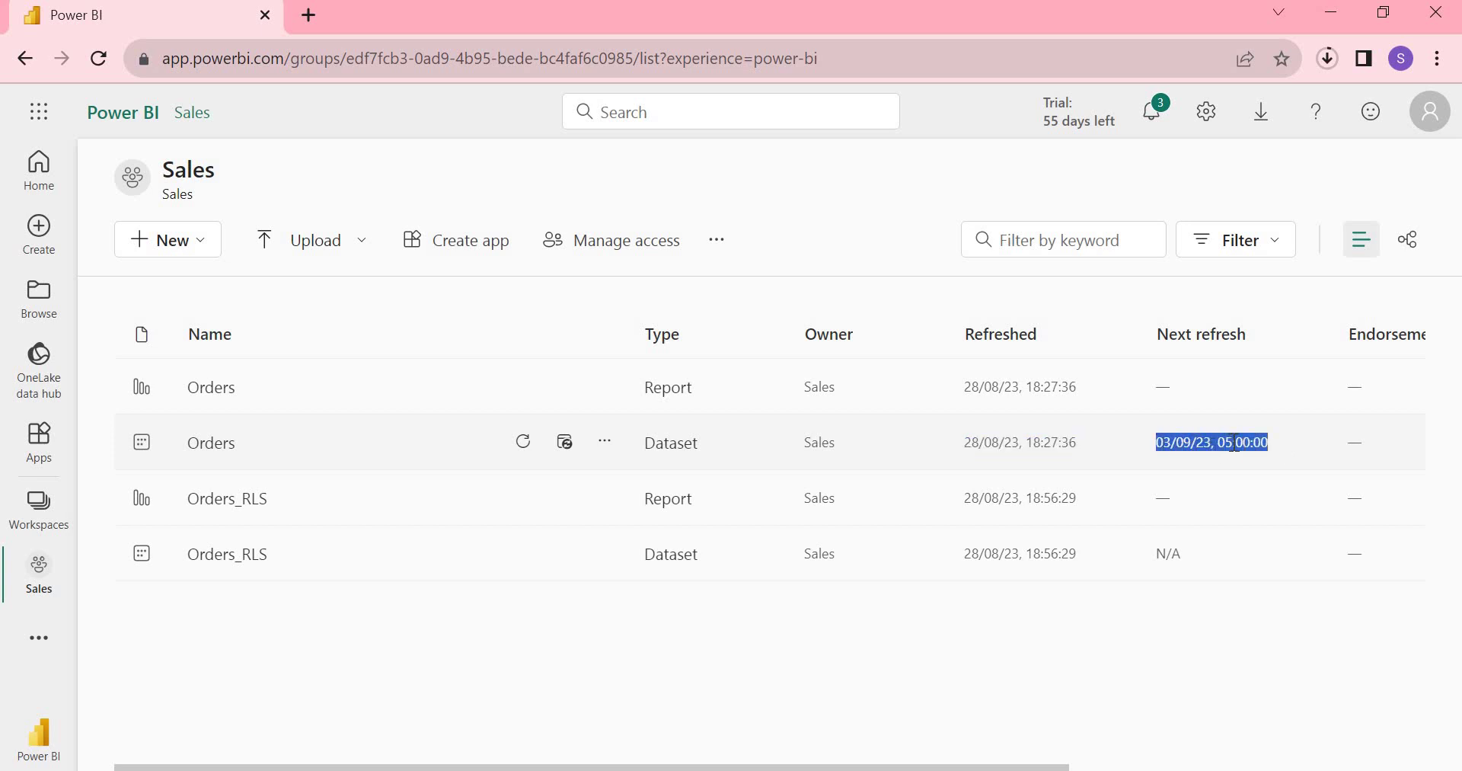
left_click(1217, 491)
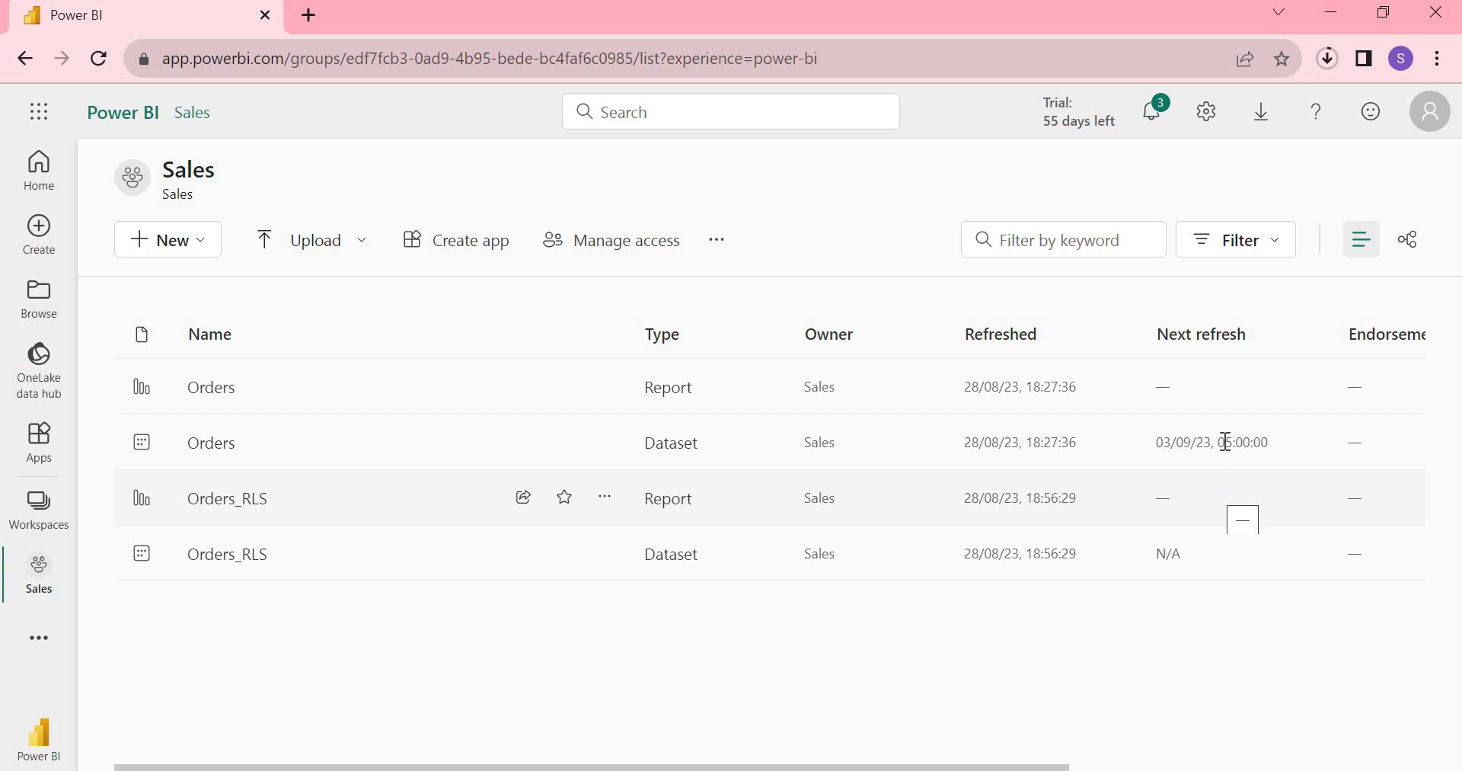
left_click_drag(1268, 442, 1173, 443)
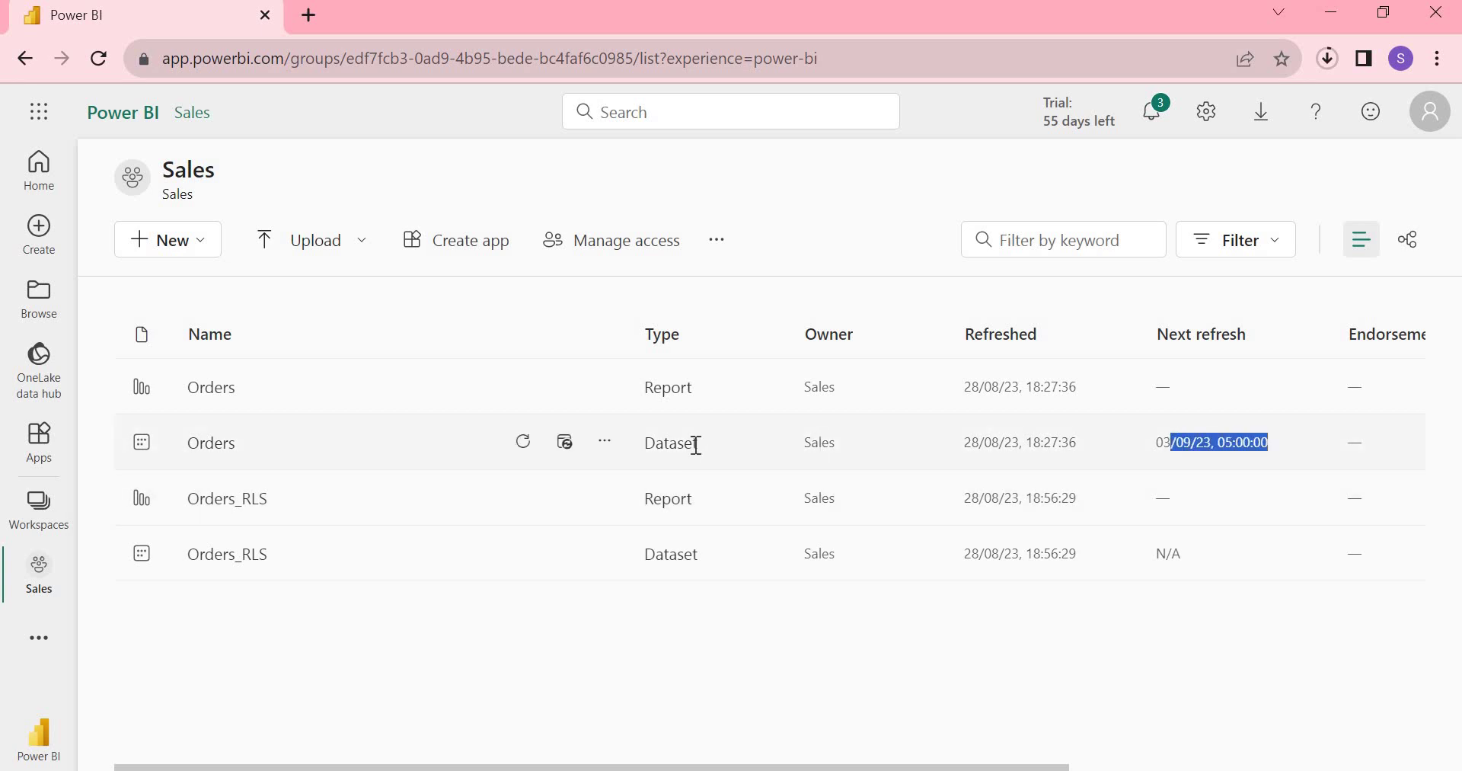
left_click(525, 443)
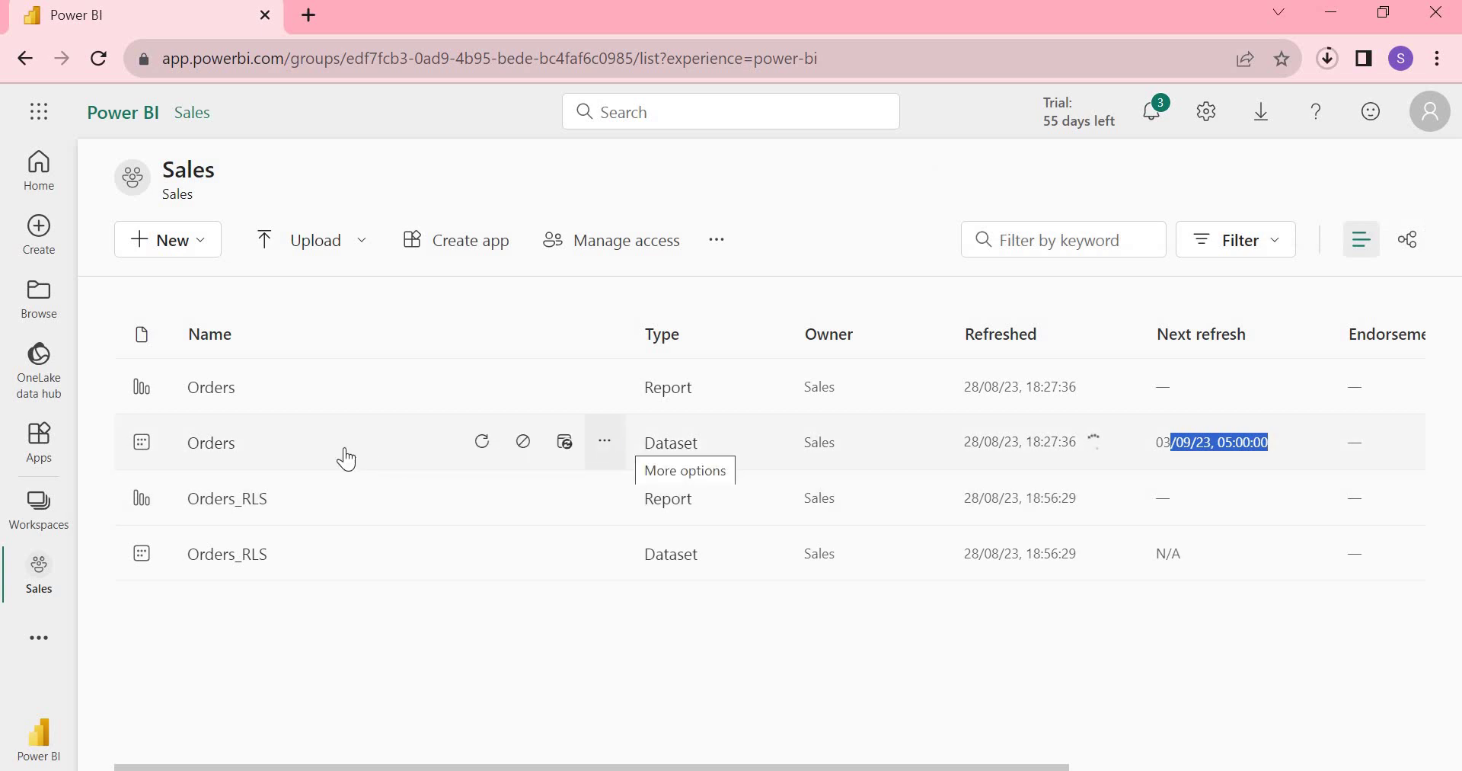
left_click(213, 389)
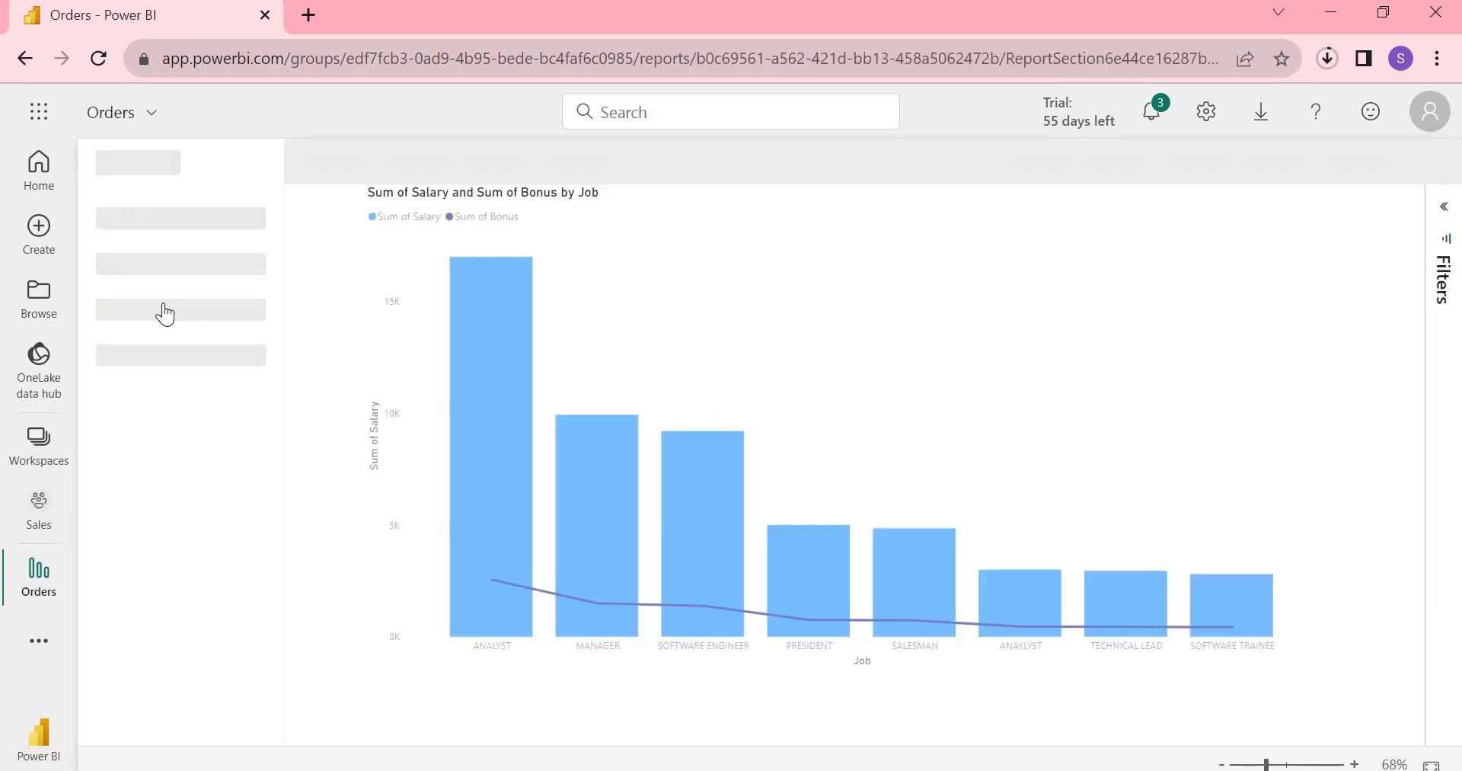
mouse_move(724, 378)
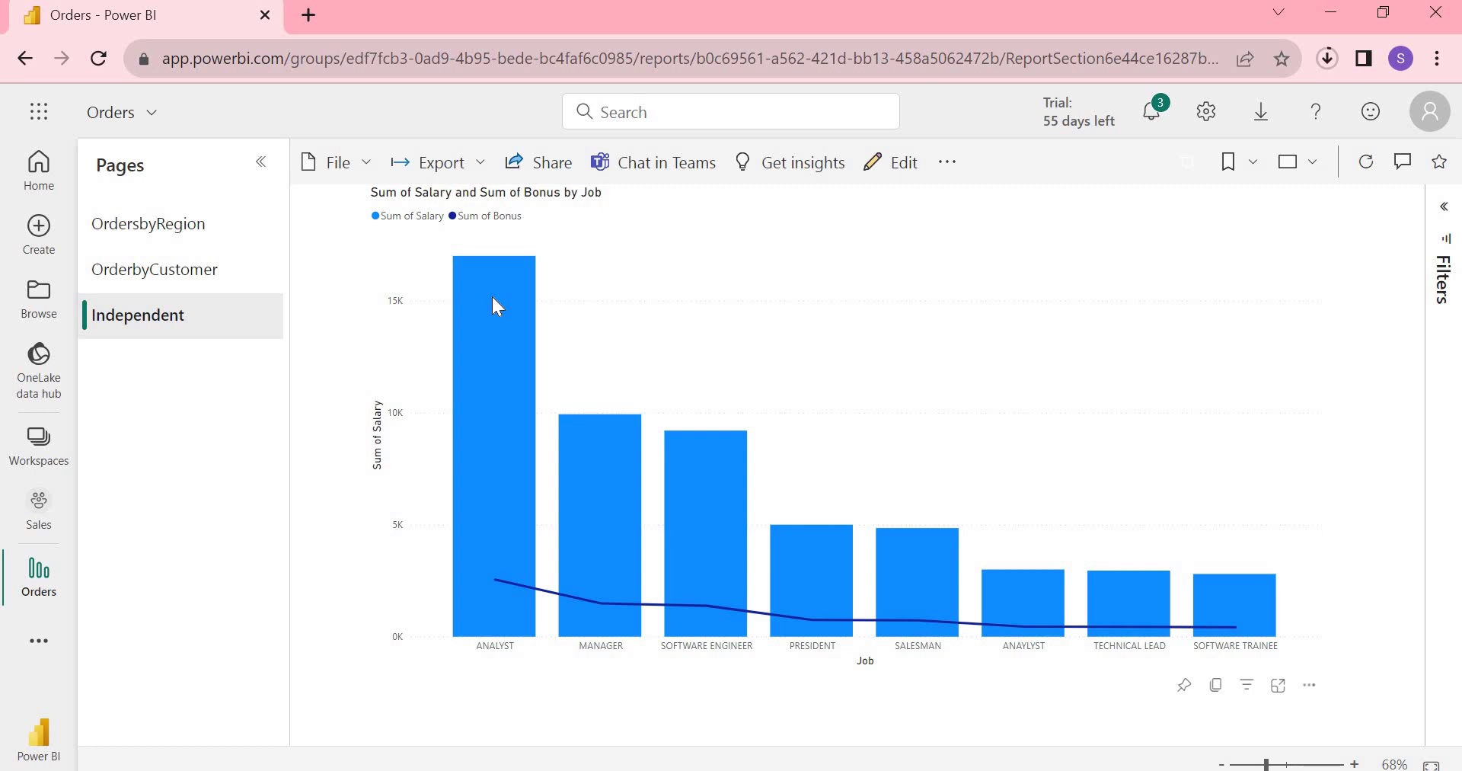
mouse_move(493, 298)
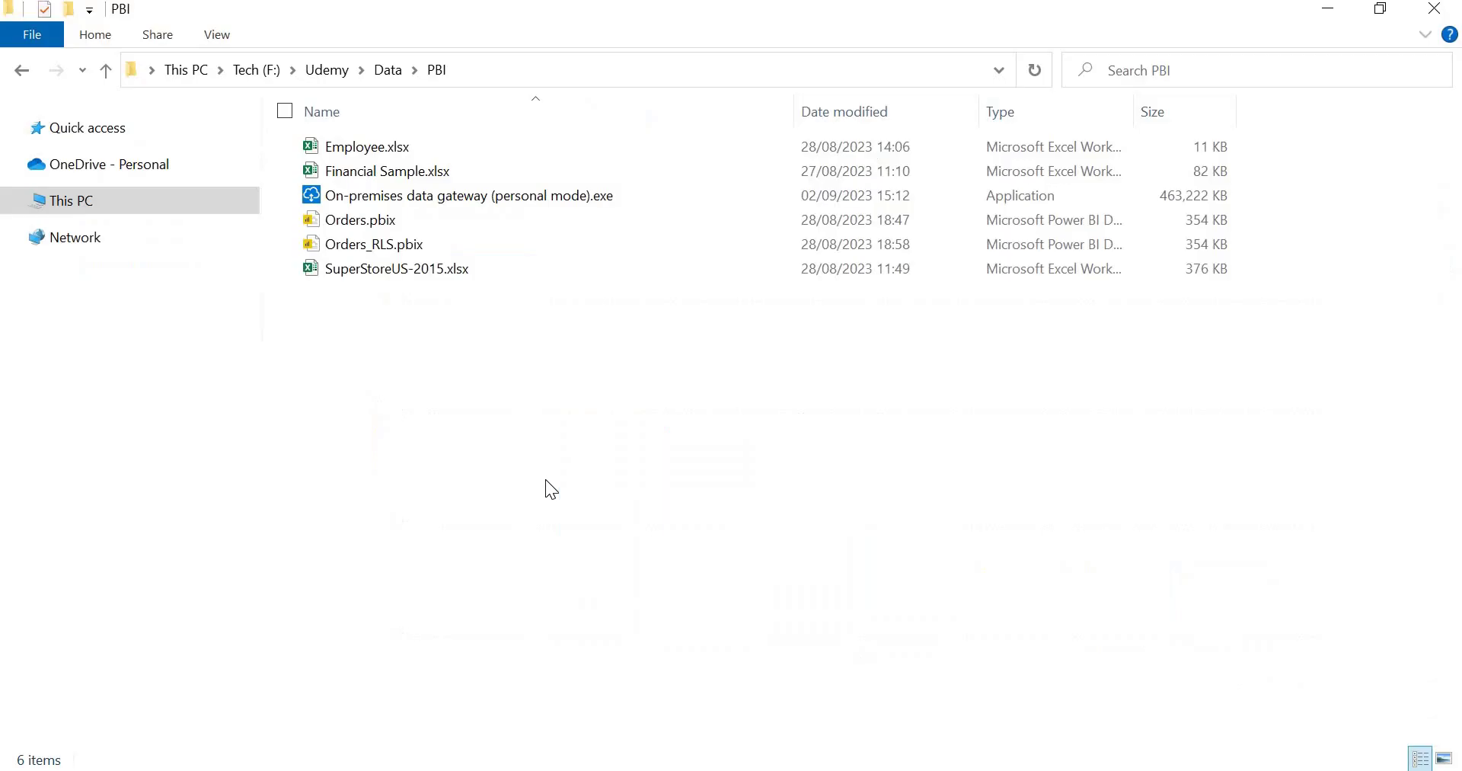
- Open Employee.xlsx from the PBI folder in Excel
left_click(369, 147)
key("Return")
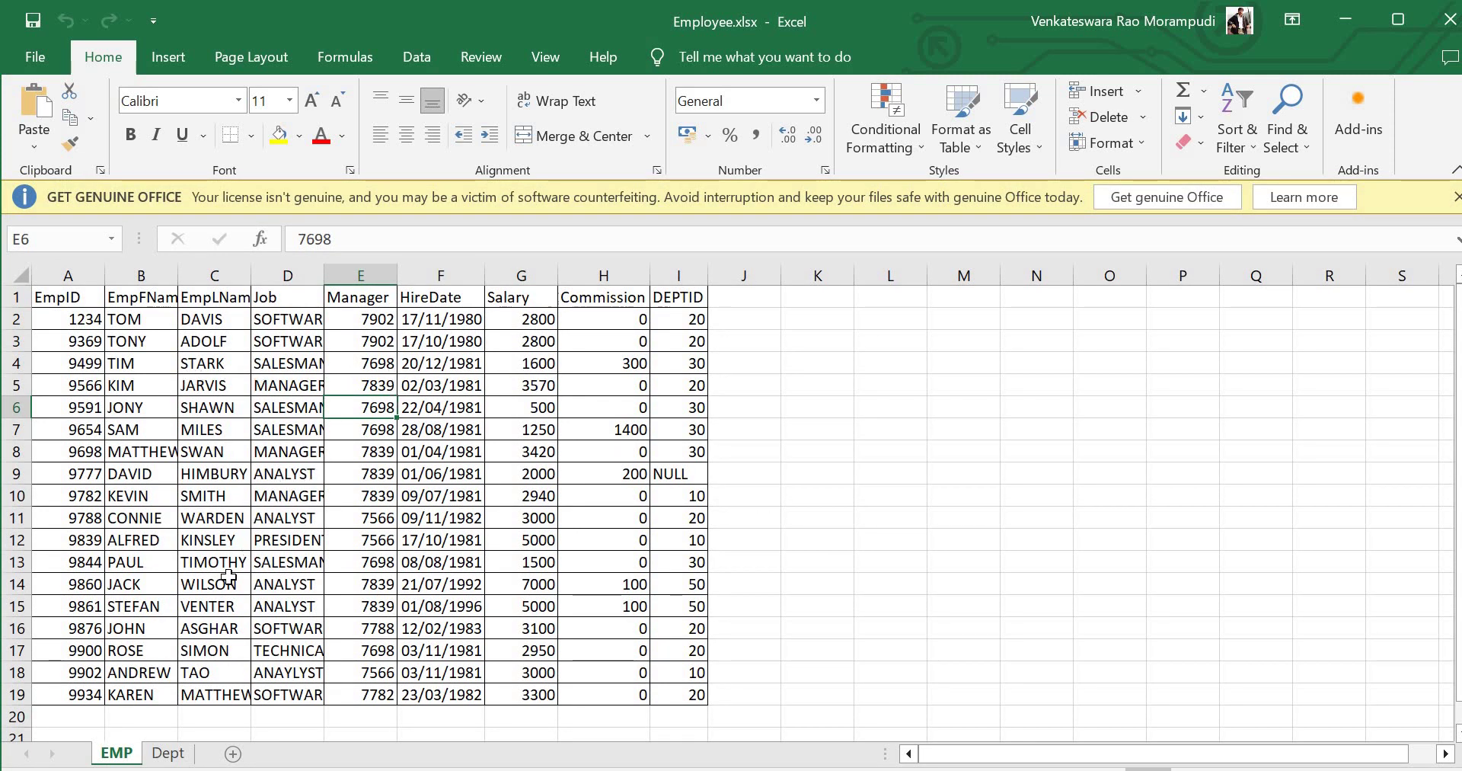
- Change the ANALYST salary in G15 to 50000, save and close Employee.xlsx, and return to Power BI
left_click(297, 589)
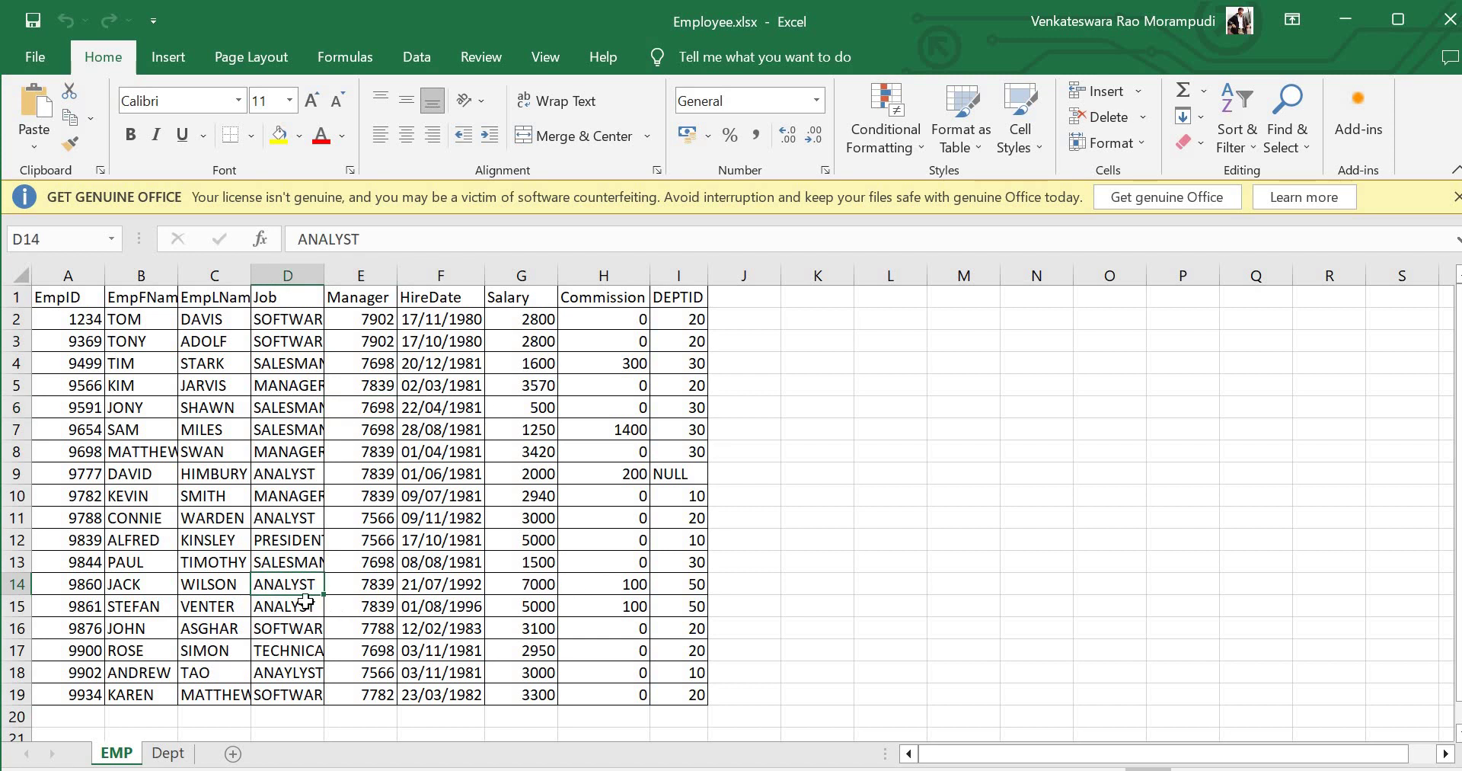
left_click_drag(291, 580, 296, 601)
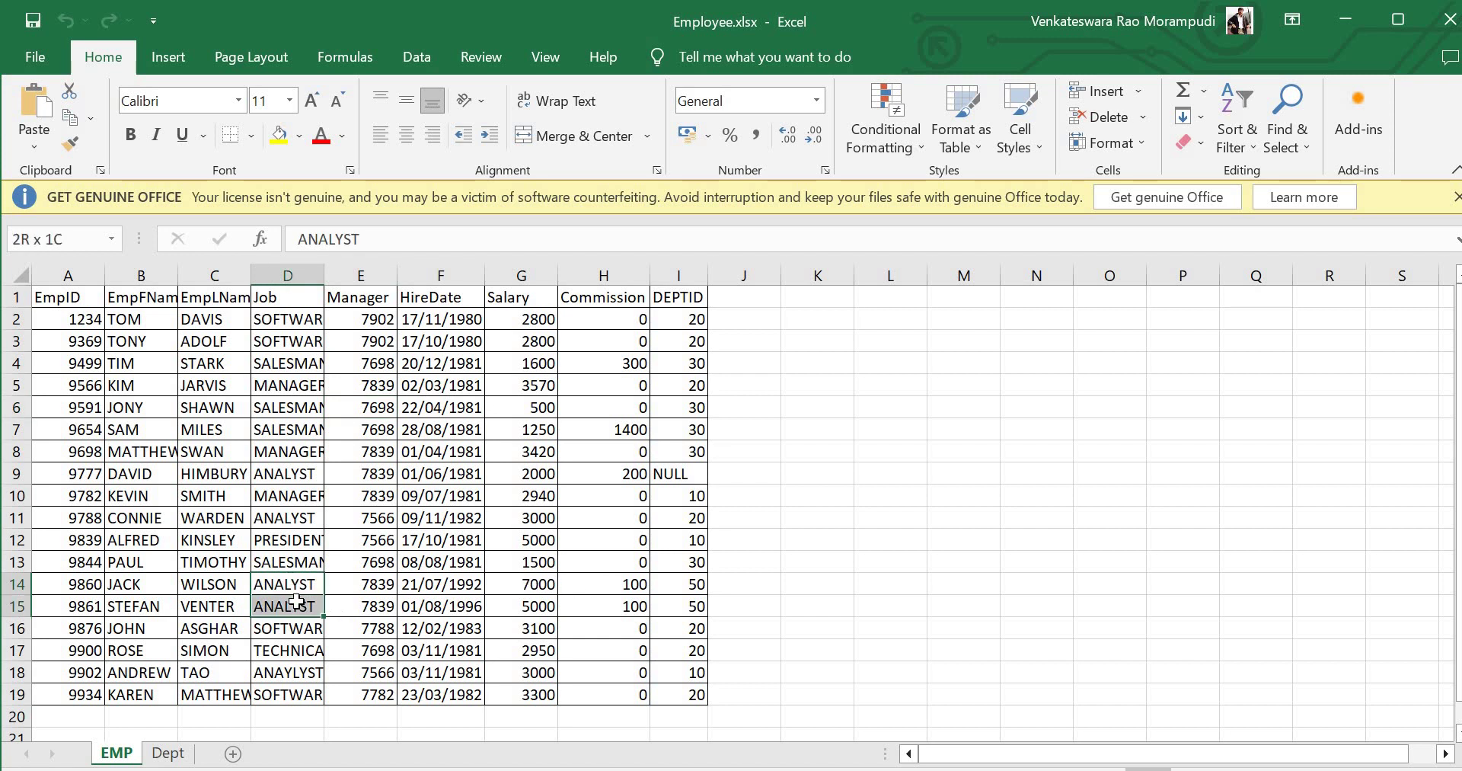
left_click(533, 605)
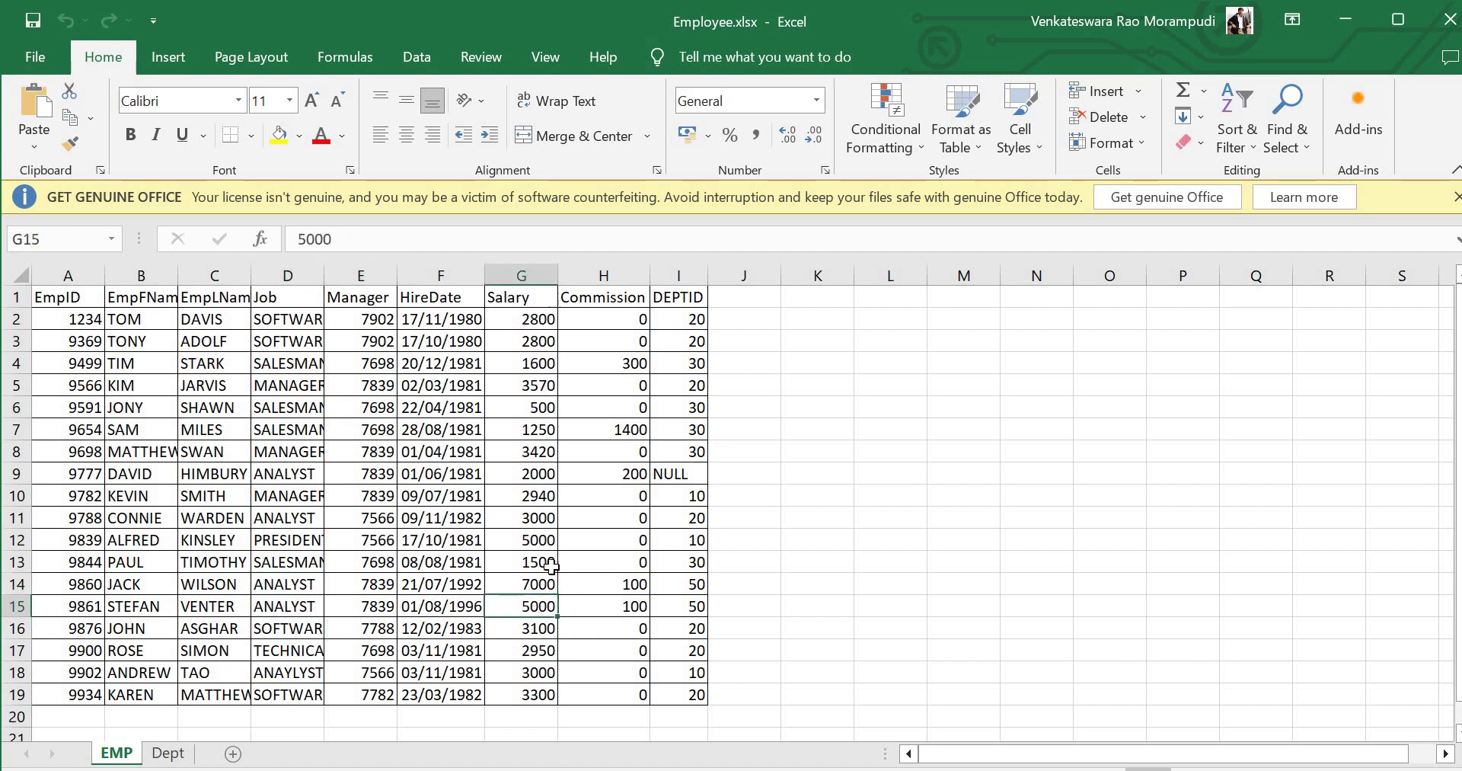
left_click(345, 239)
type("0")
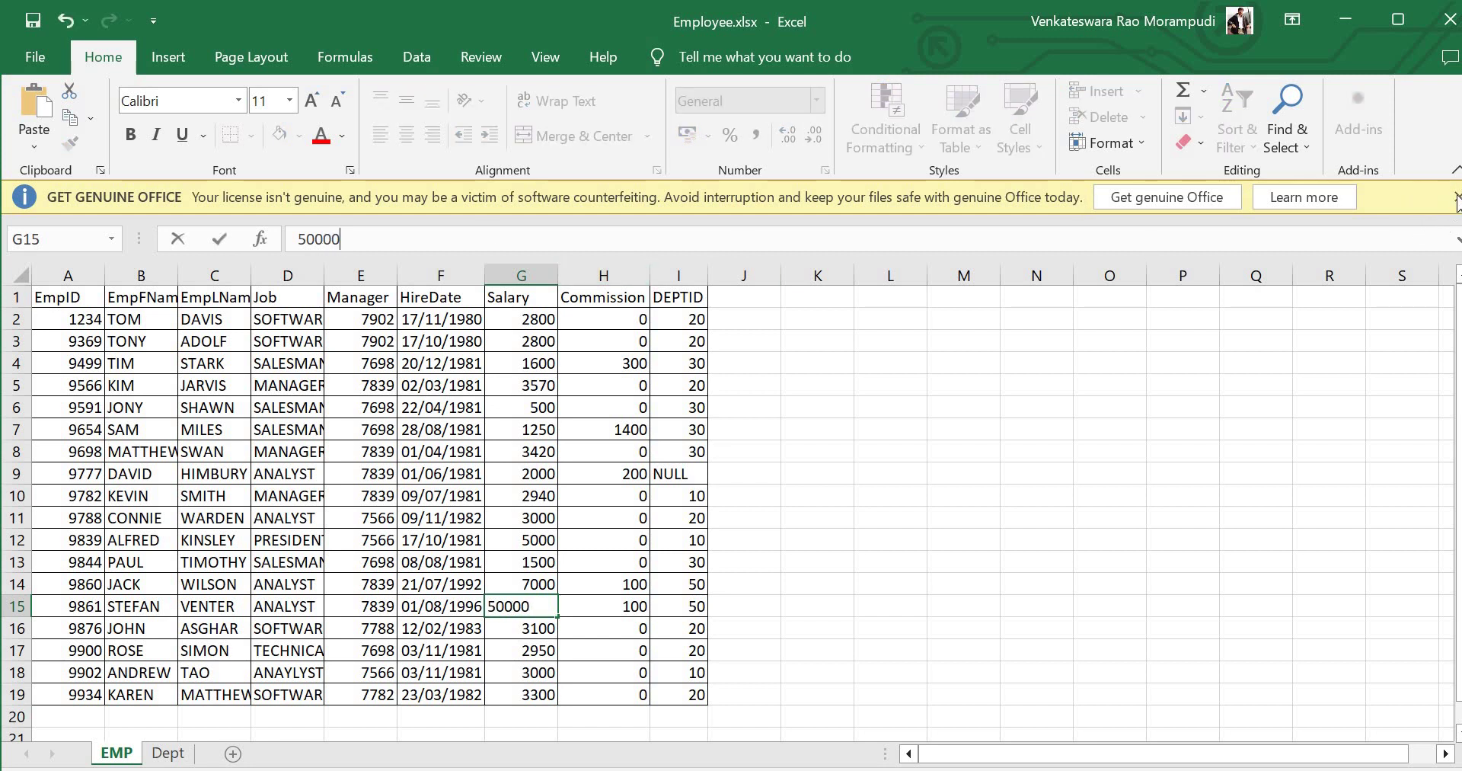
left_click(38, 19)
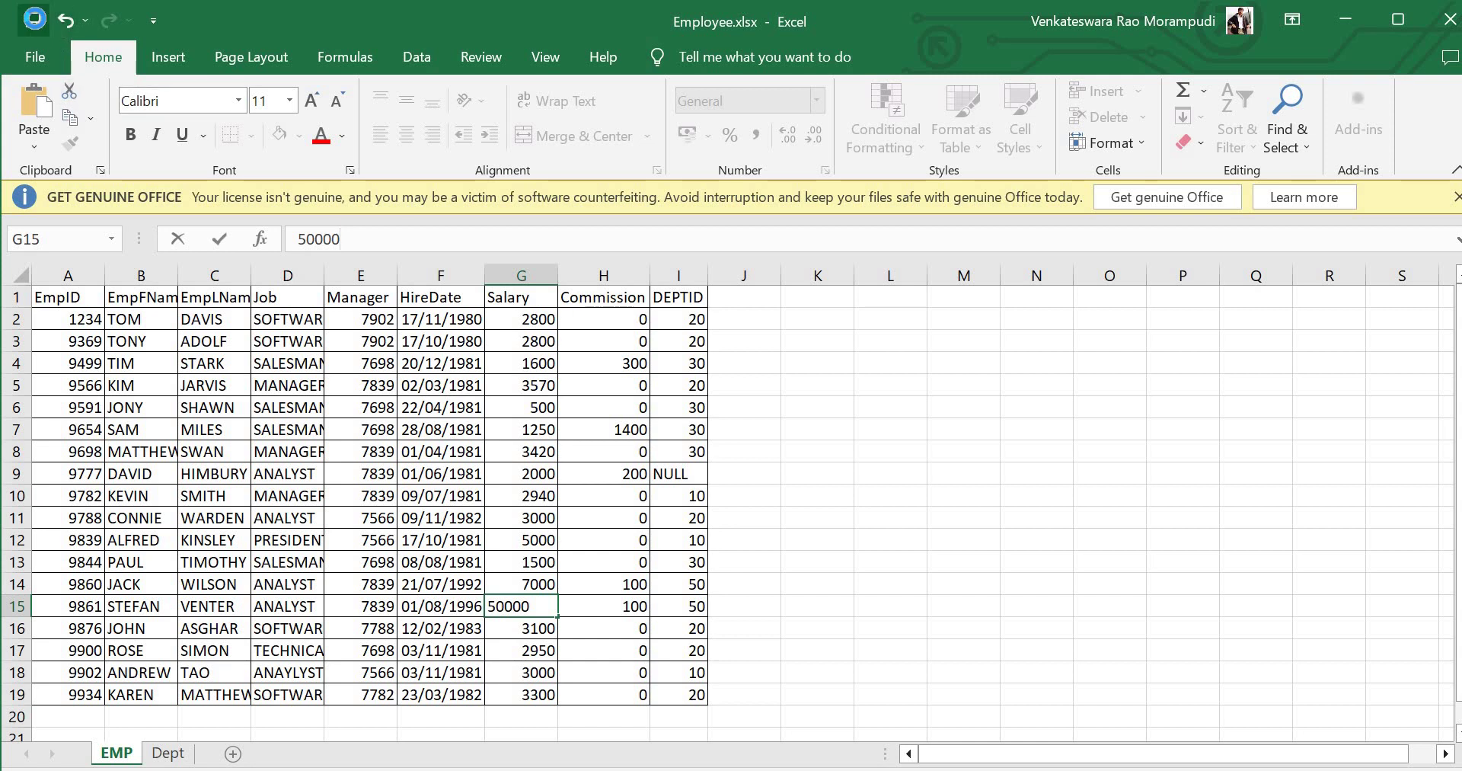
left_click(1449, 19)
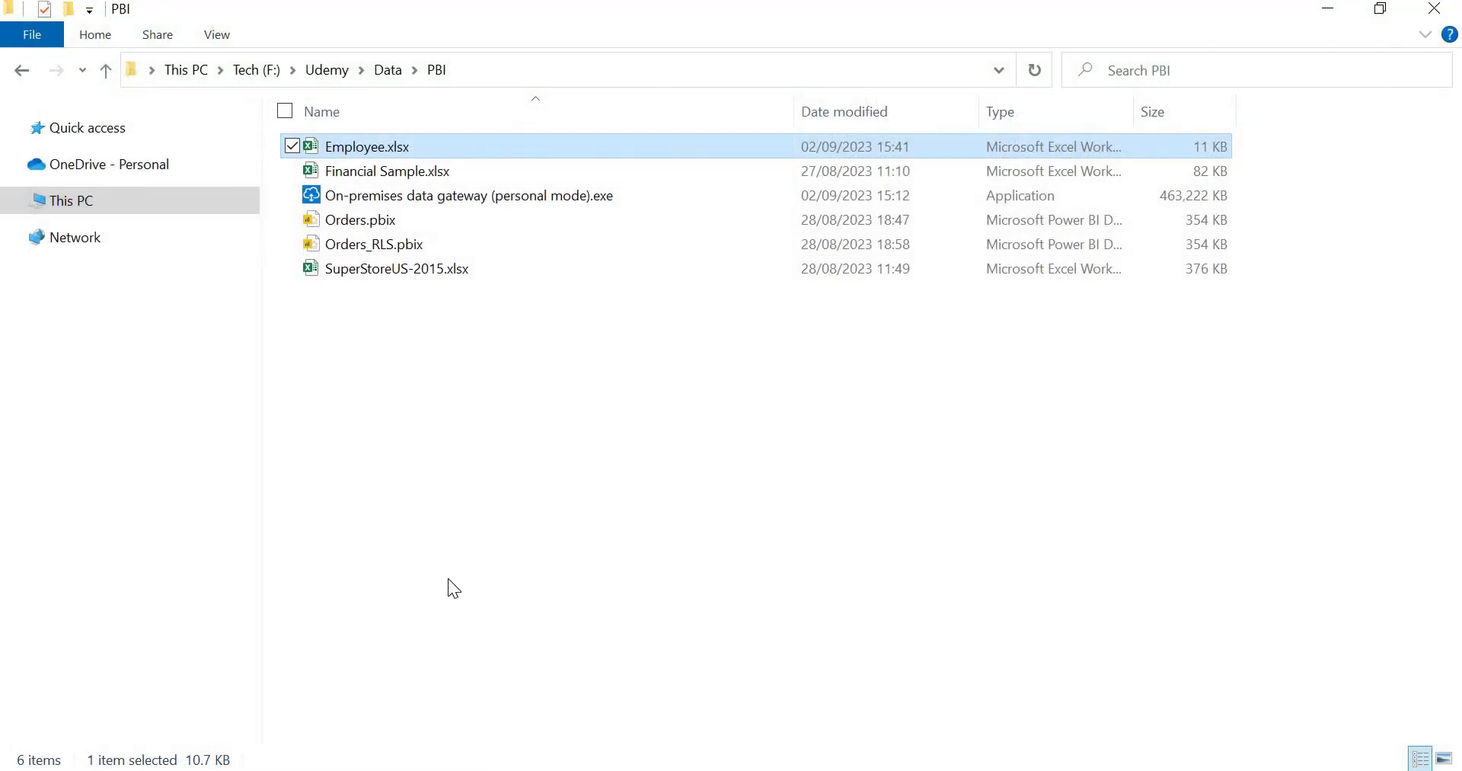
key("alt+Tab")
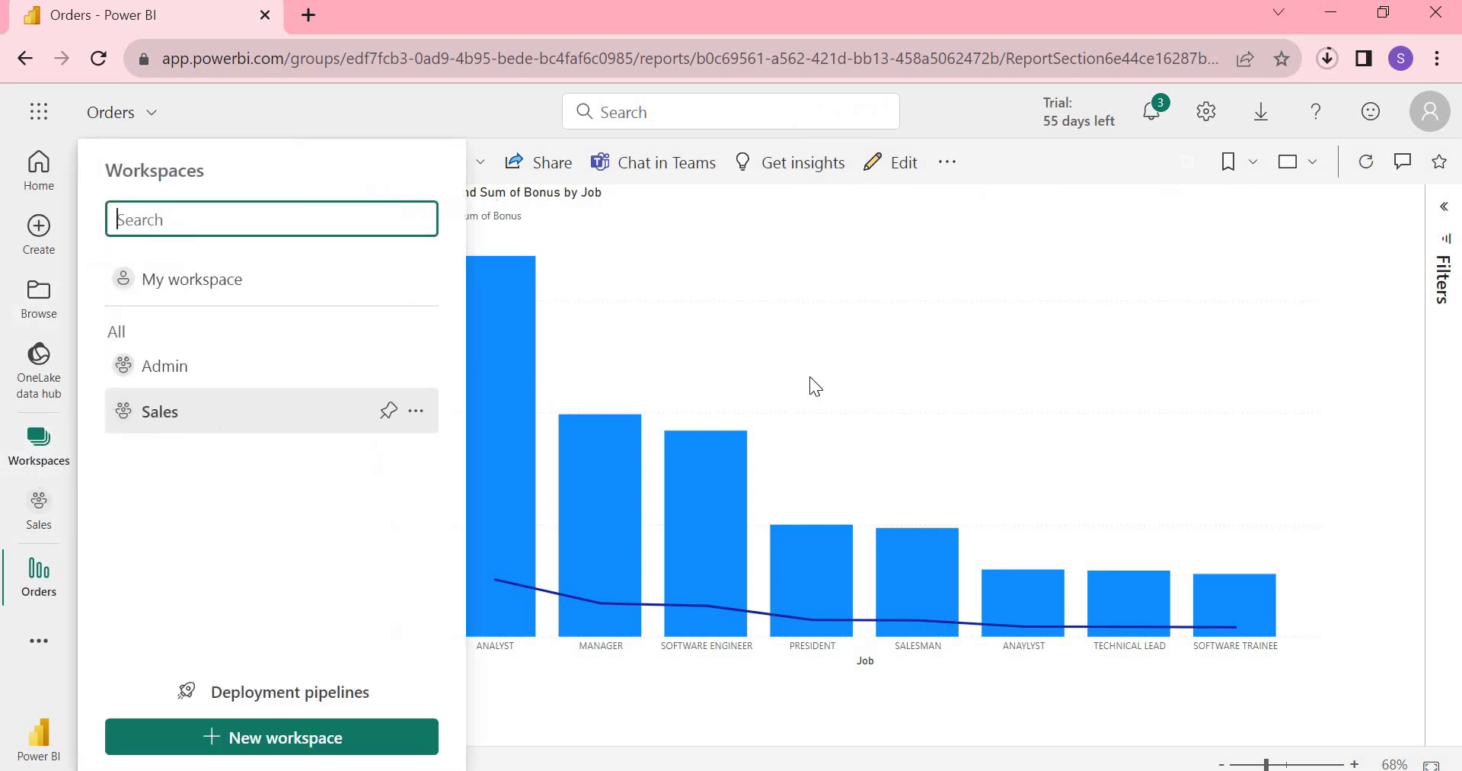
- In the Sales workspace, refresh the Orders dataset to 15:41:21 and reopen the Orders report
left_click(160, 412)
left_click_drag(1070, 444, 1012, 443)
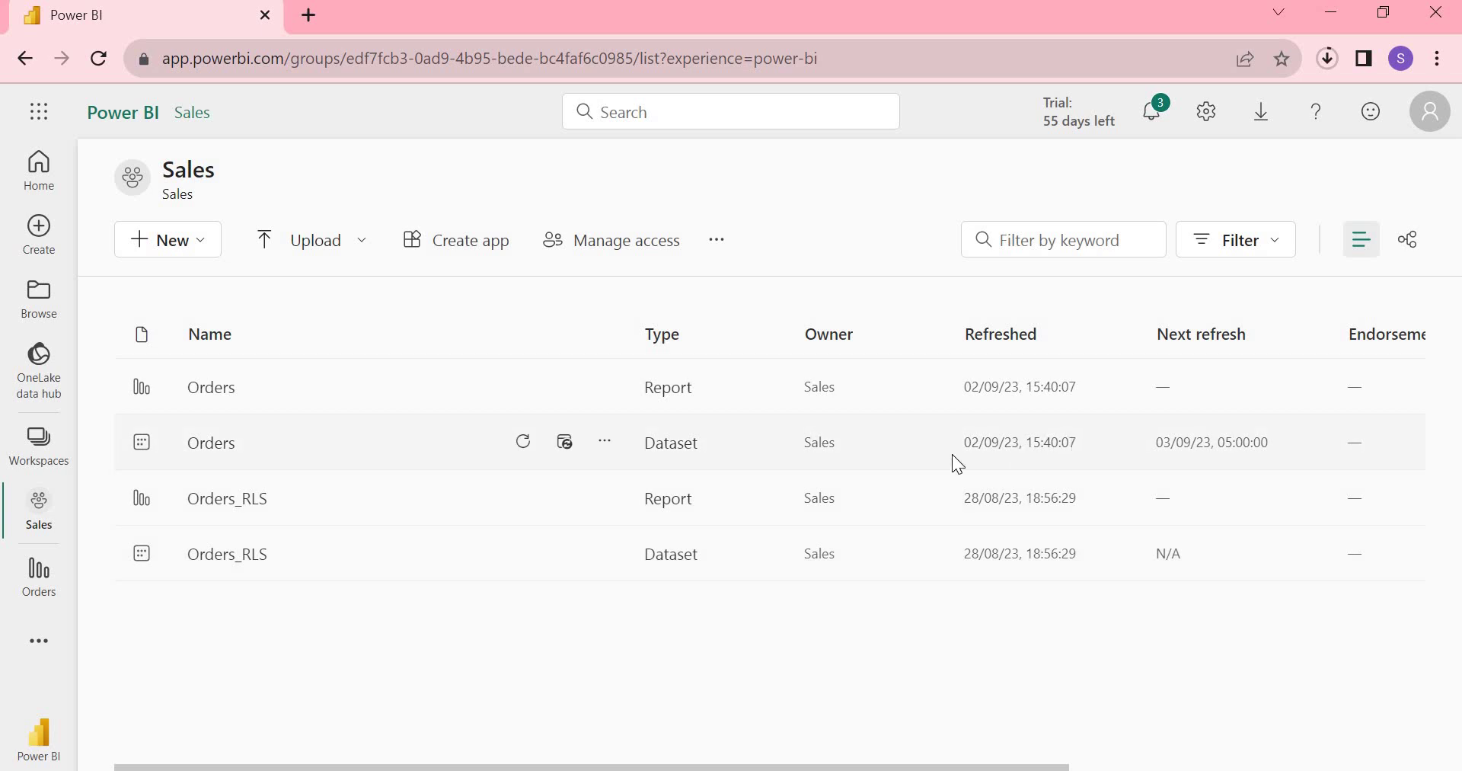
left_click(522, 449)
double_click(1027, 445)
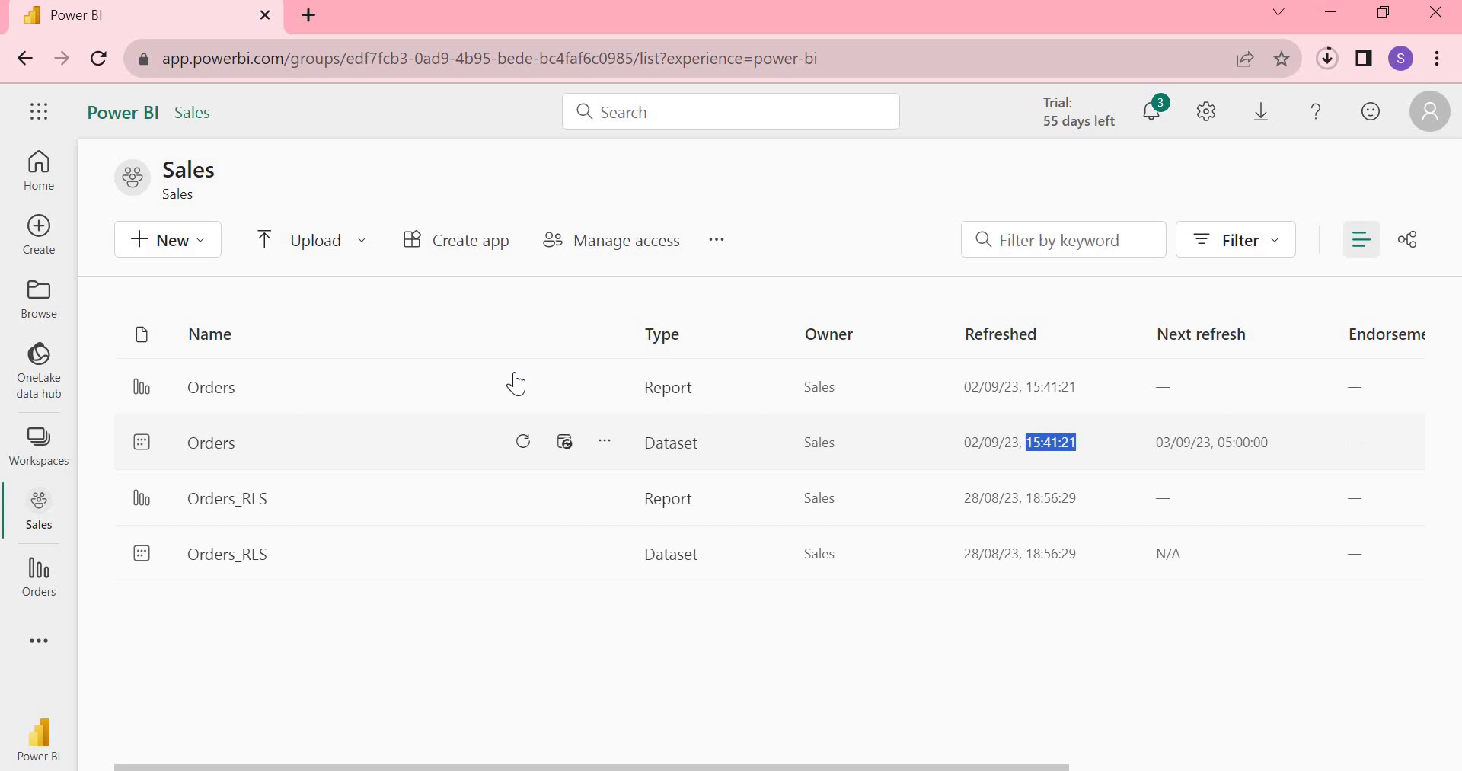
left_click(215, 392)
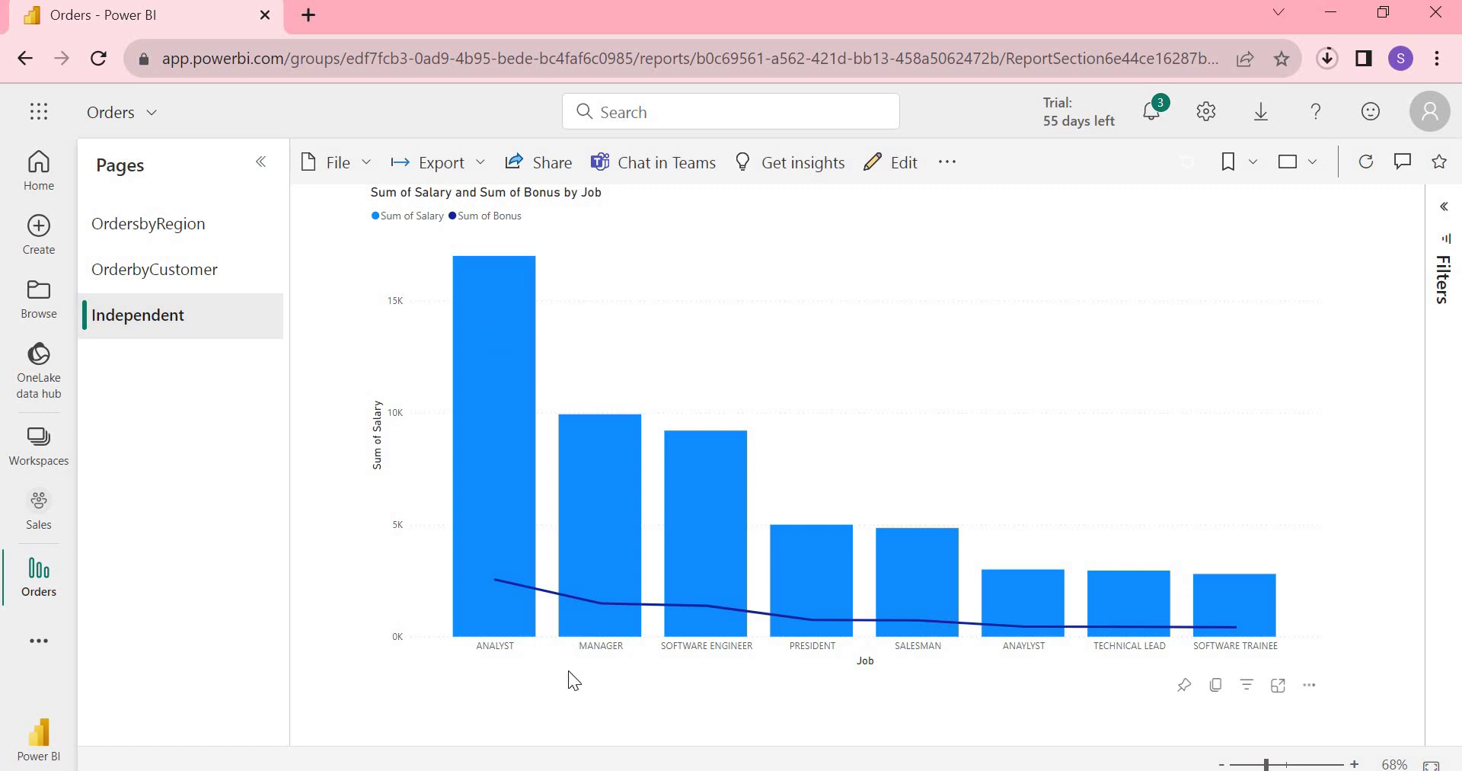
- Reload the Orders report and confirm the ANALYST bar's Sum of Salary now reads 62000
mouse_move(490, 399)
left_click(561, 61)
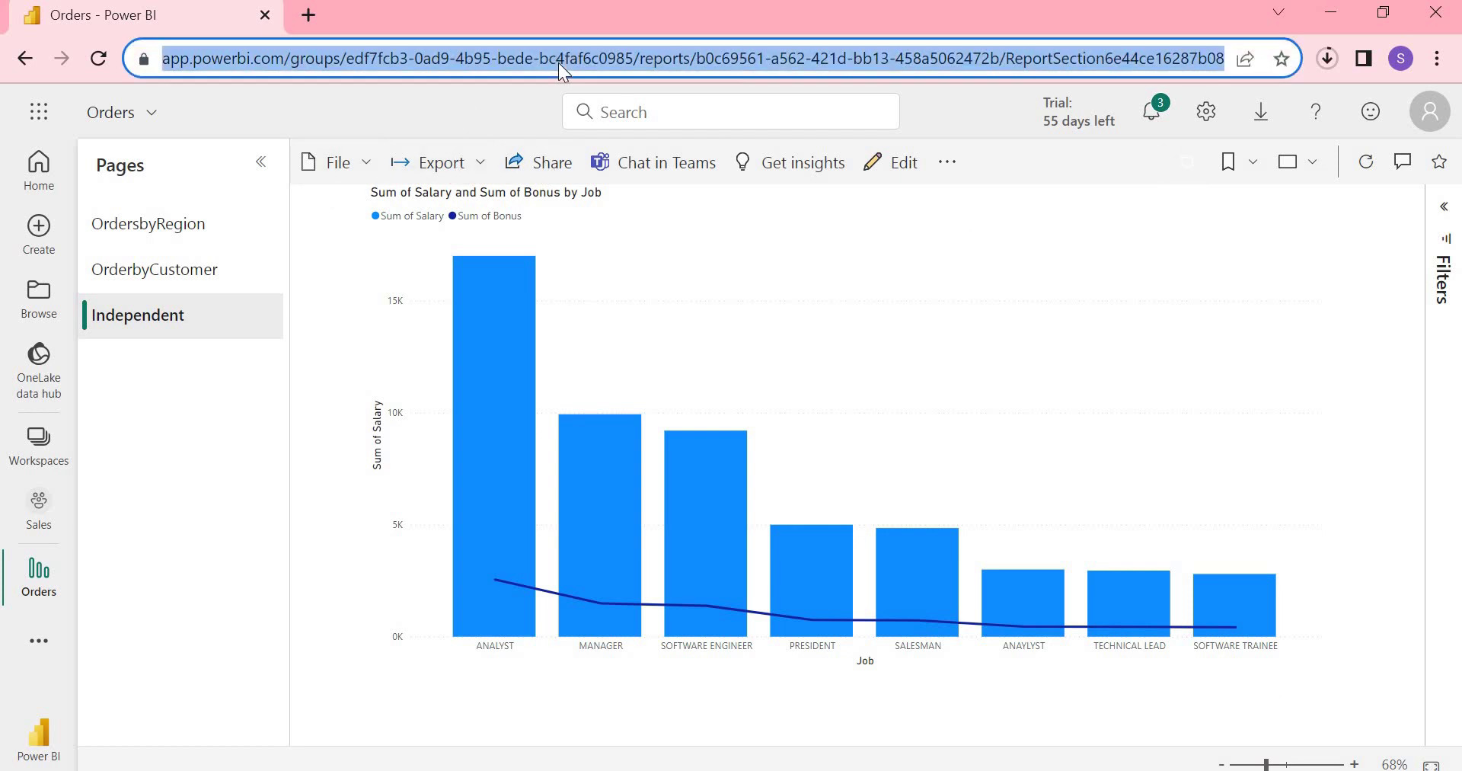
key("Return")
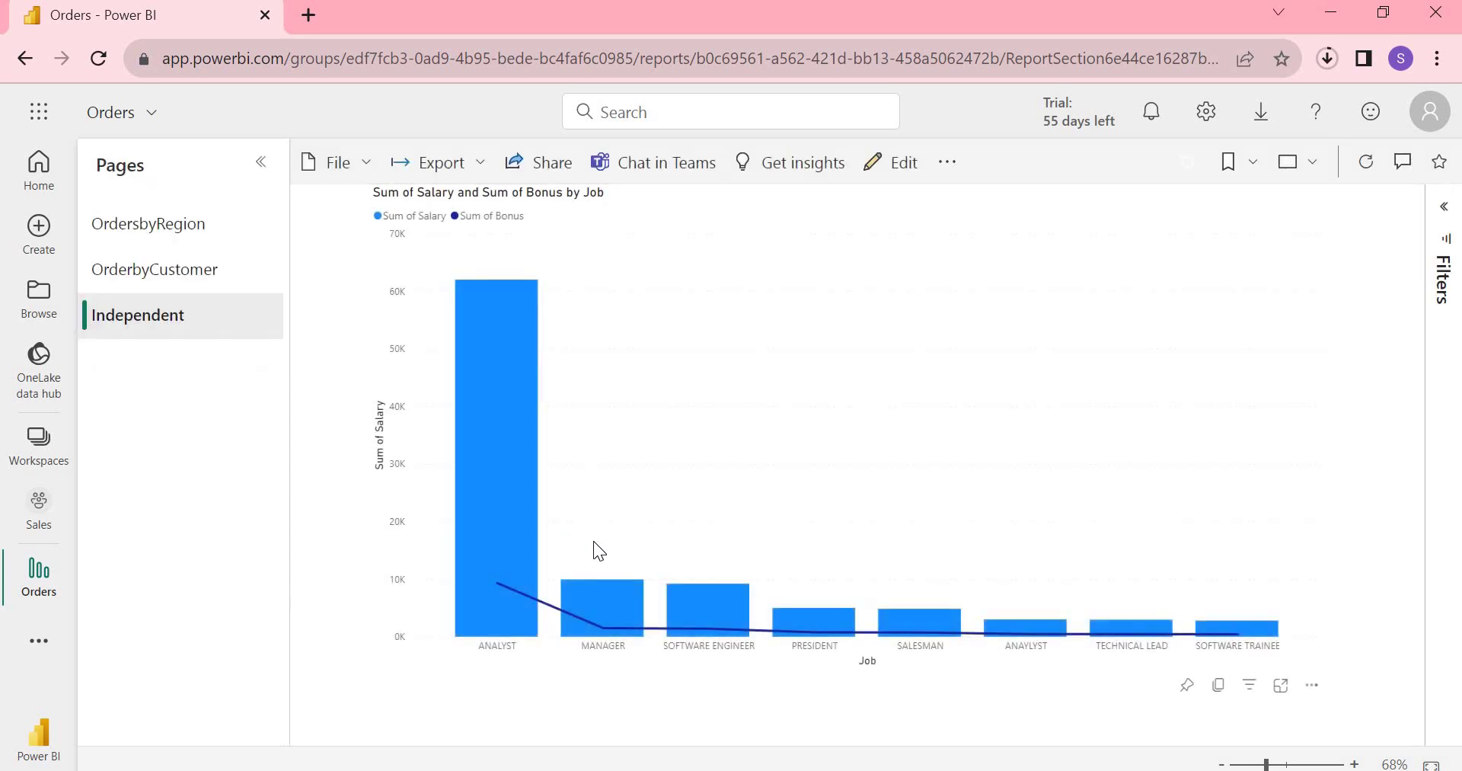
mouse_move(499, 431)
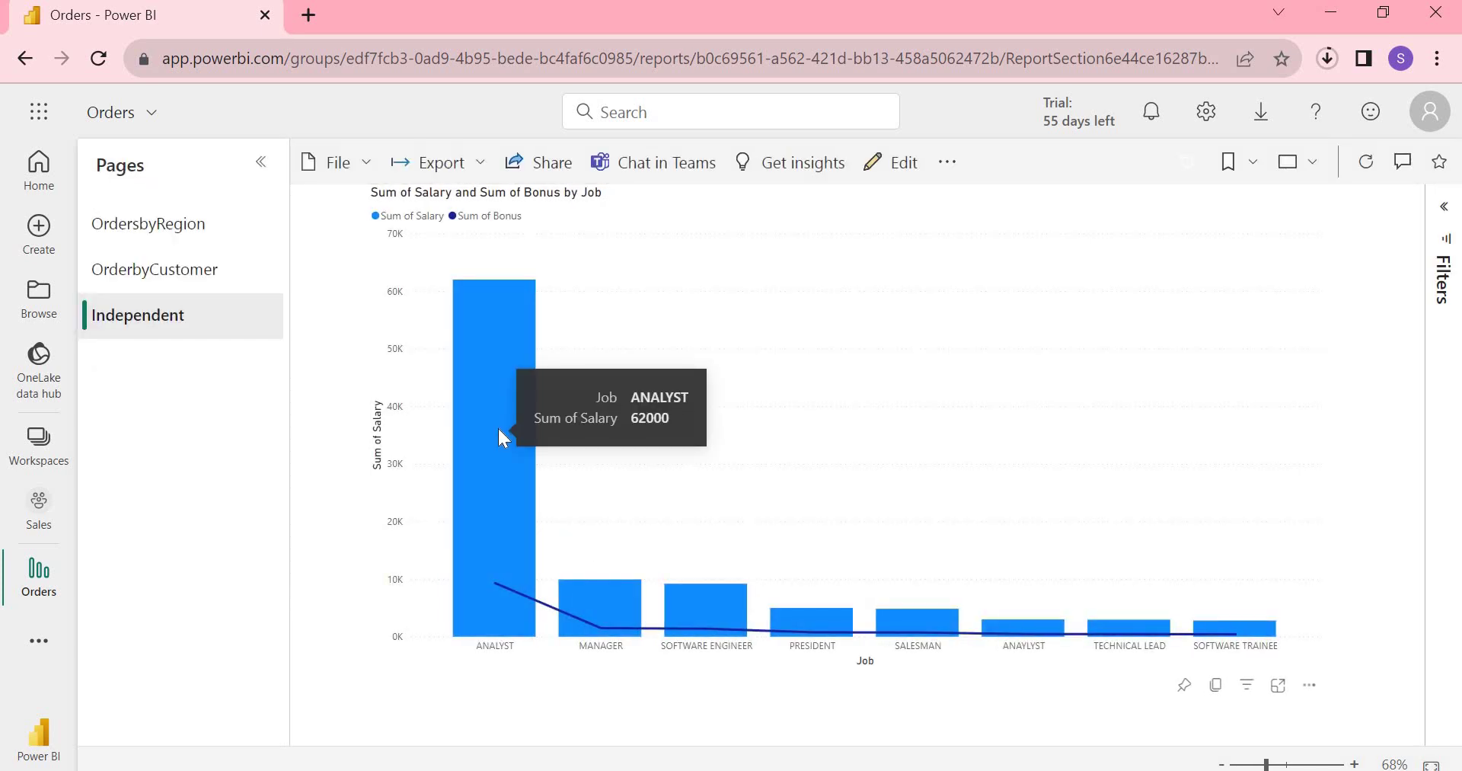